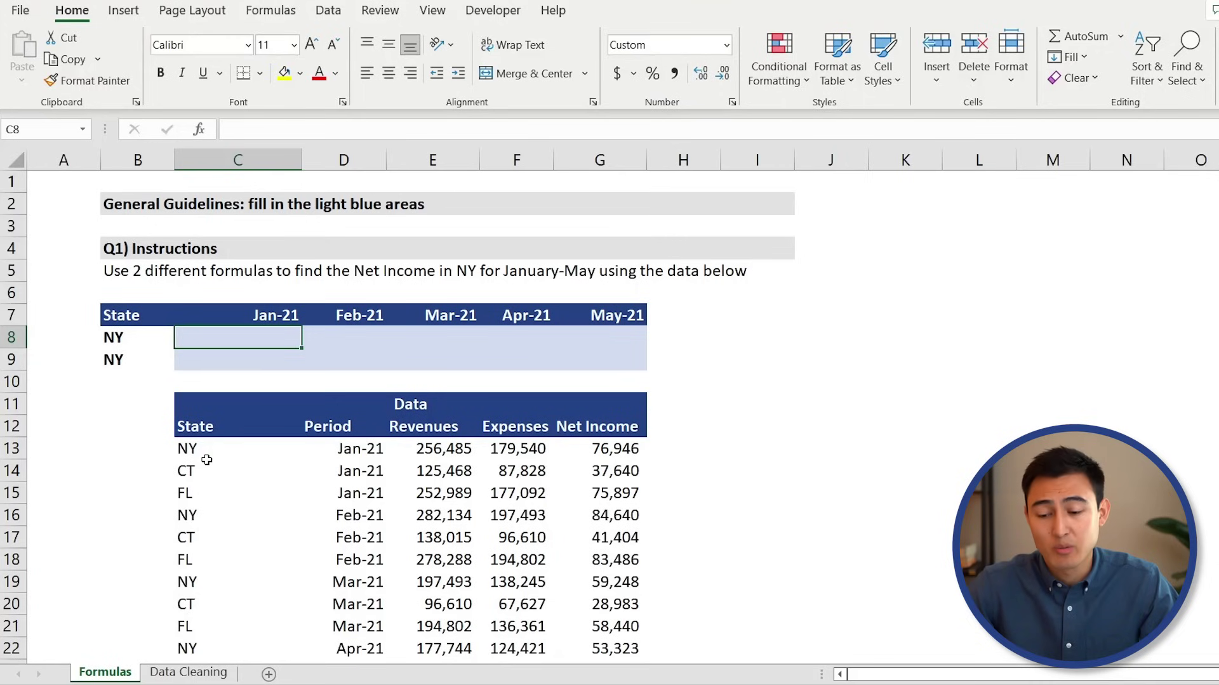
- Look over the raw data on the Data Cleaning sheet, and return to the beginning of the Formulas sheet
{"action": "key", "text": "Left"}
{"action": "key", "text": "Left"}
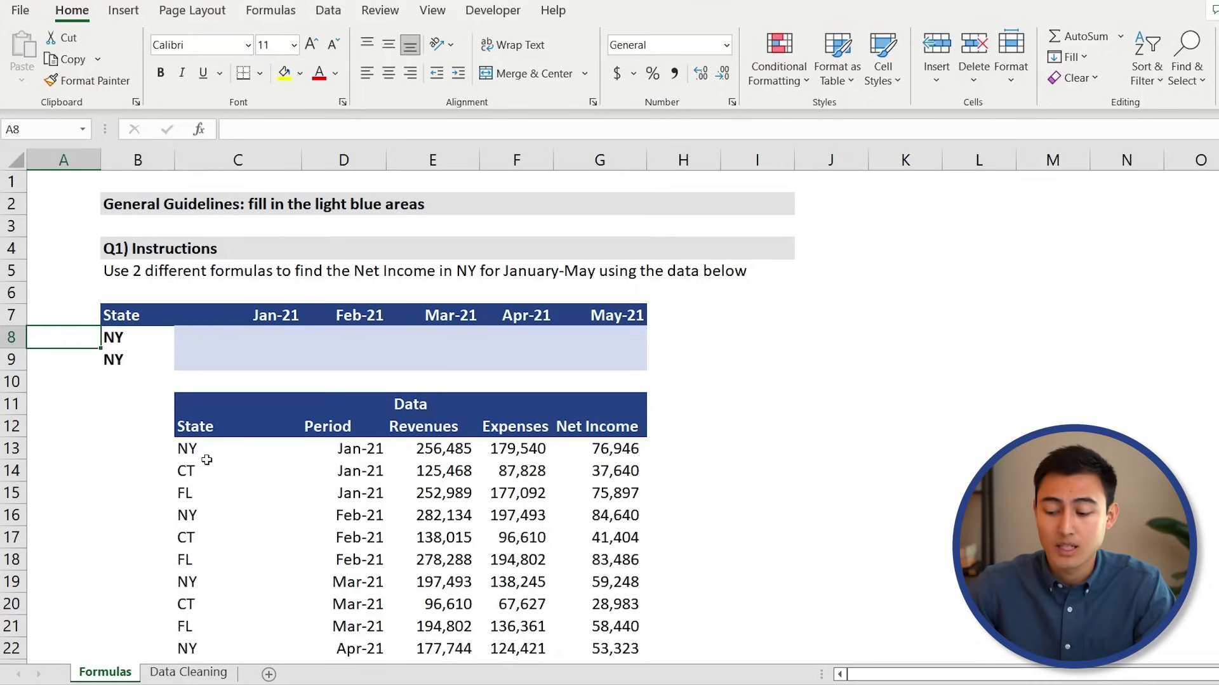
{"action": "key", "text": "ctrl+Page_Down"}
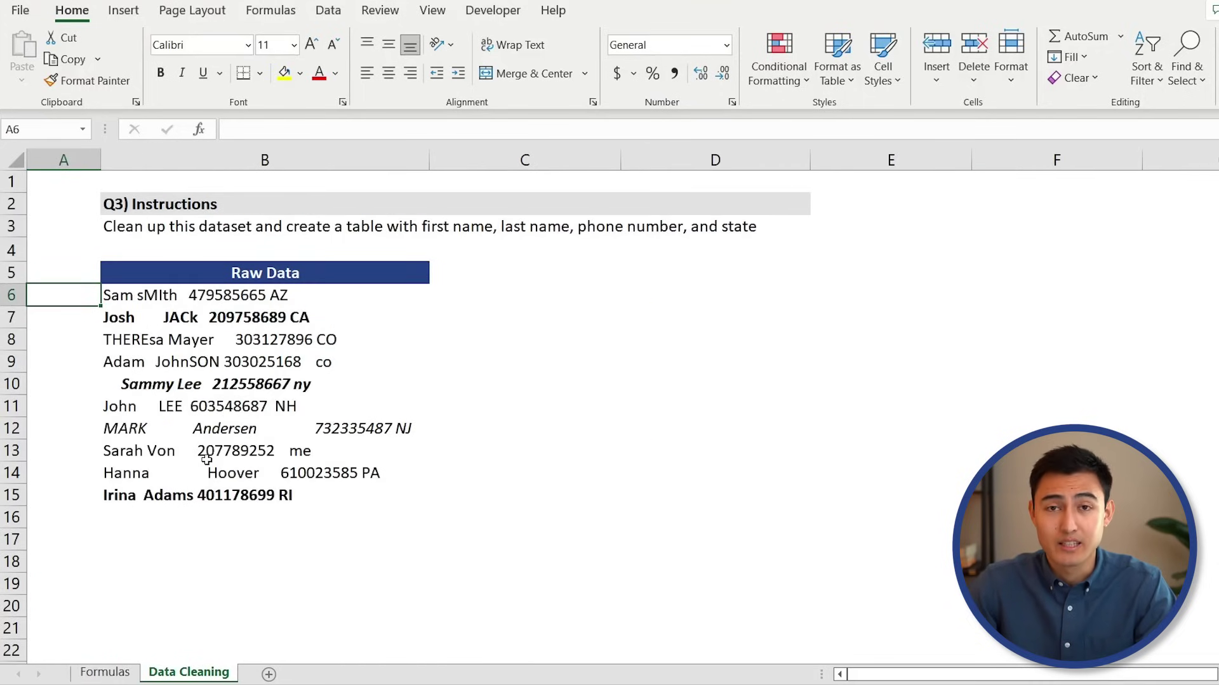
{"action": "key", "text": "ctrl+Page_Up"}
{"action": "key", "text": "ctrl+Home"}
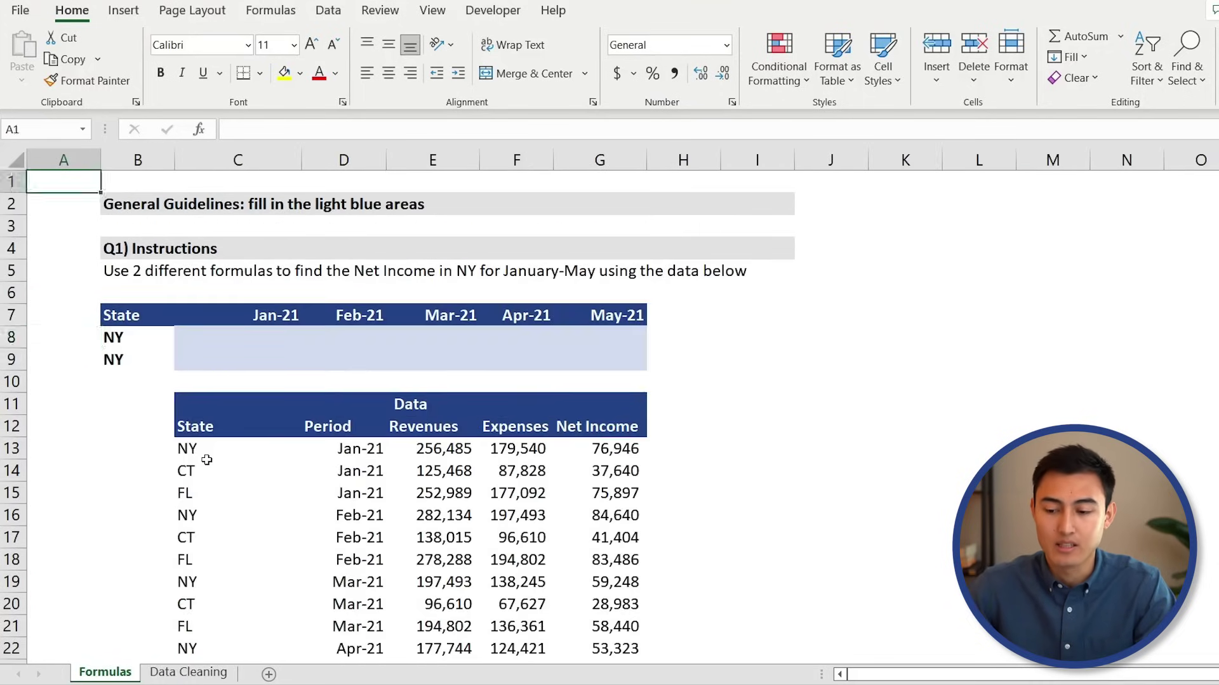
- Read the Q1 instructions and examine the NY summary table and the data below it
{"action": "key", "text": "Right"}
{"action": "key", "text": "Down"}
{"action": "key", "text": "Down"}
{"action": "key", "text": "Down"}
{"action": "key", "text": "Down"}
{"action": "key", "text": "Down"}
{"action": "key", "text": "Down"}
{"action": "key", "text": "Down"}
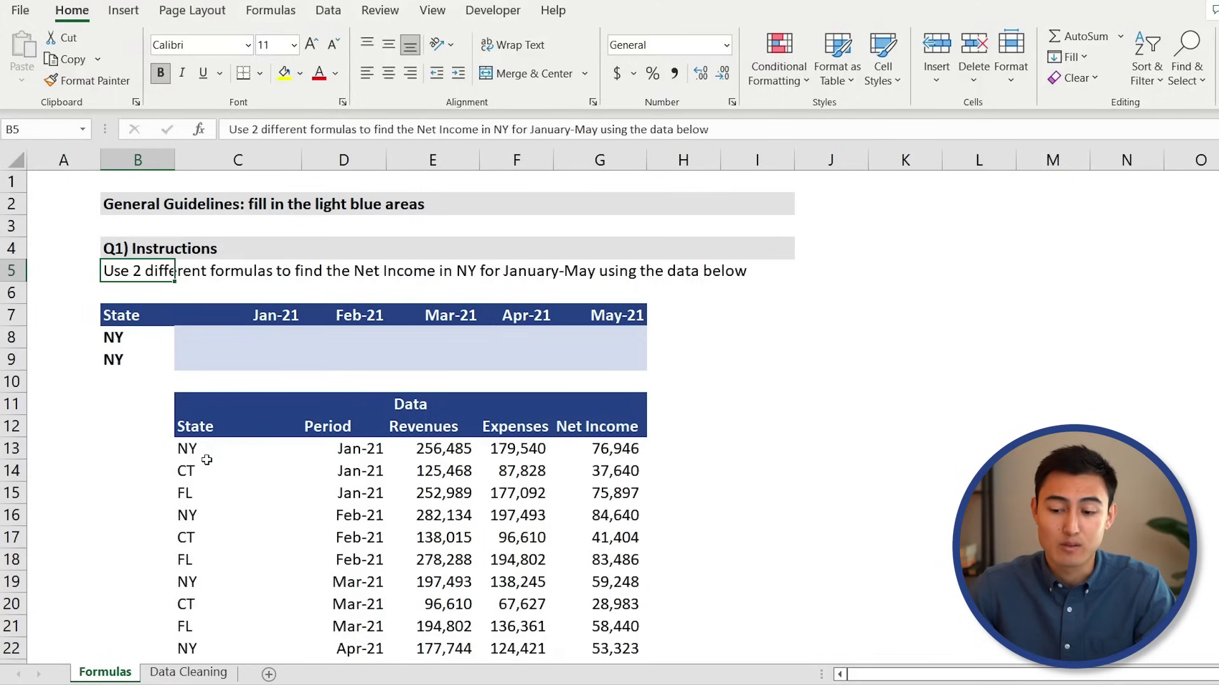
{"action": "key", "text": "Right"}
{"action": "key", "text": "Down"}
{"action": "key", "text": "Up"}
{"action": "key", "text": "Up"}
{"action": "key", "text": "Up"}
{"action": "key", "text": "Up"}
{"action": "key", "text": "Left"}
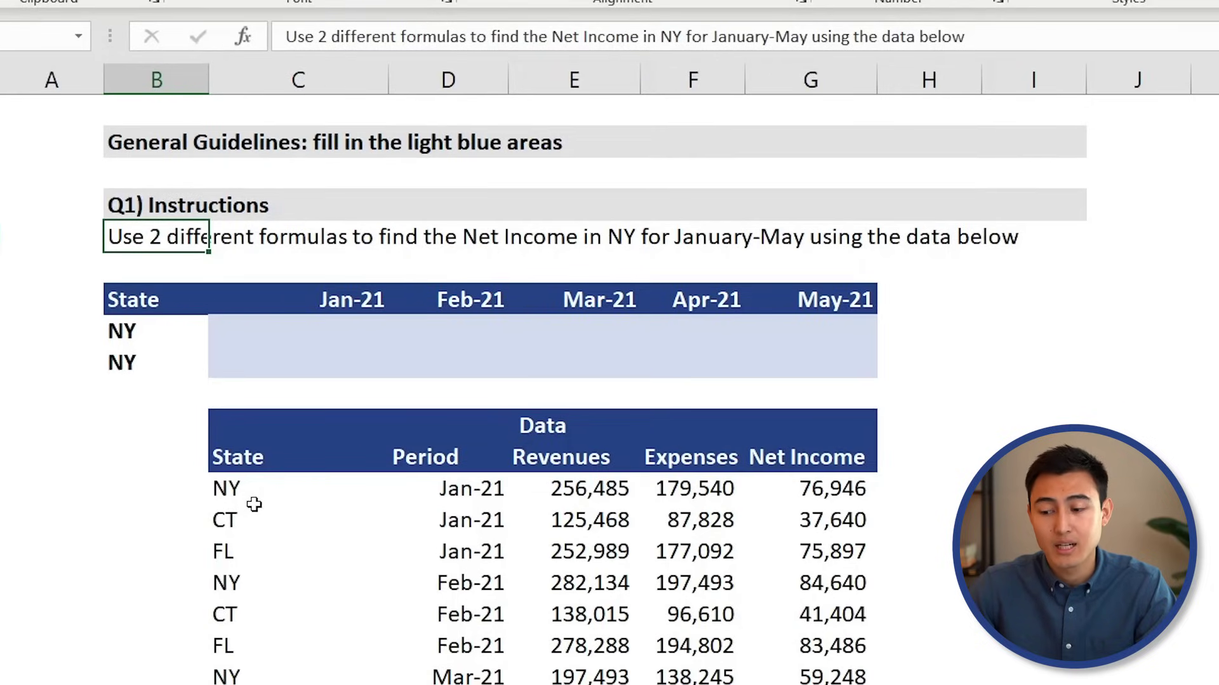
{"action": "key", "text": "Down"}
{"action": "key", "text": "Down"}
{"action": "key", "text": "Right"}
{"action": "key", "text": "Right"}
{"action": "key", "text": "Right"}
{"action": "key", "text": "Right"}
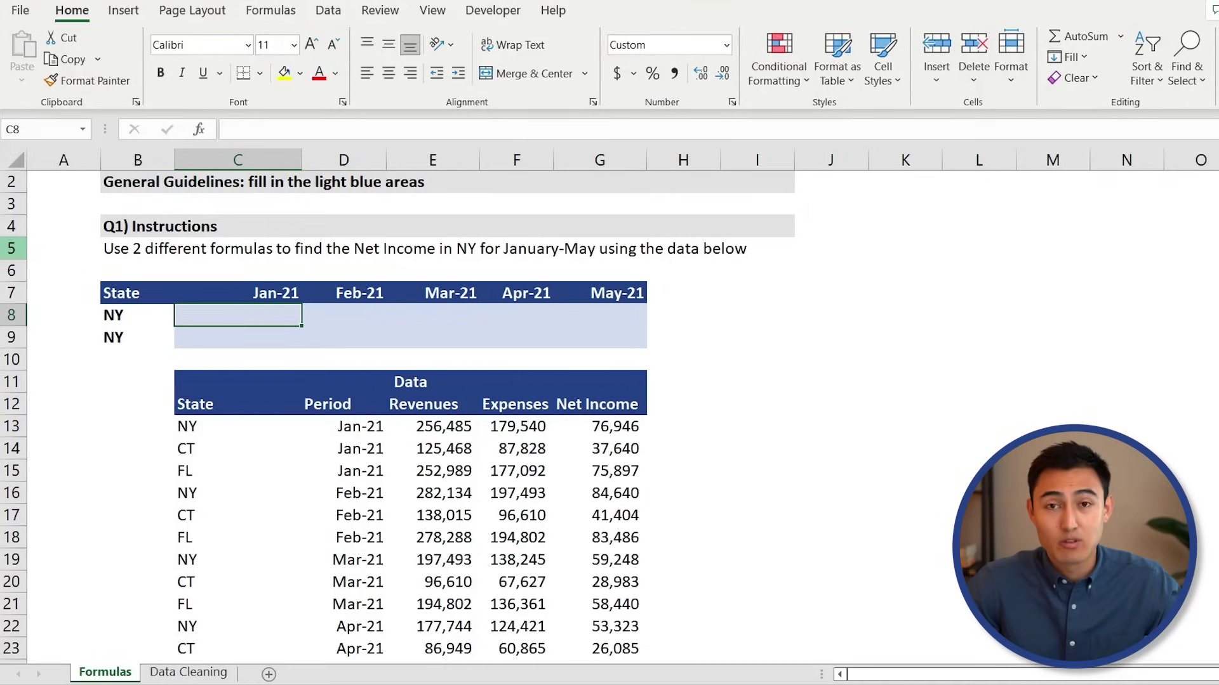
{"action": "key", "text": "Up"}
{"action": "key", "text": "Down"}
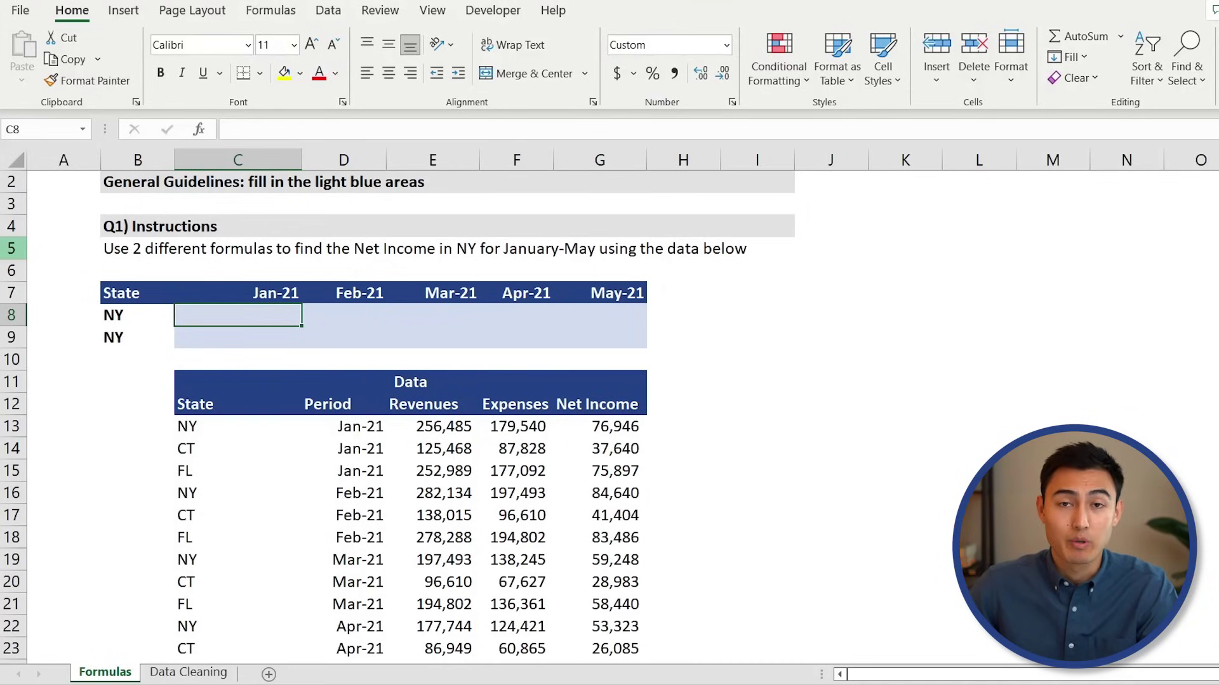
- Start a SUMIFS formula in C8 with the Net Income column $G$13:$G$27 as the absolute sum range
{"action": "key", "text": "Right"}
{"action": "key", "text": "Left"}
{"action": "type", "text": "=sumifs"}
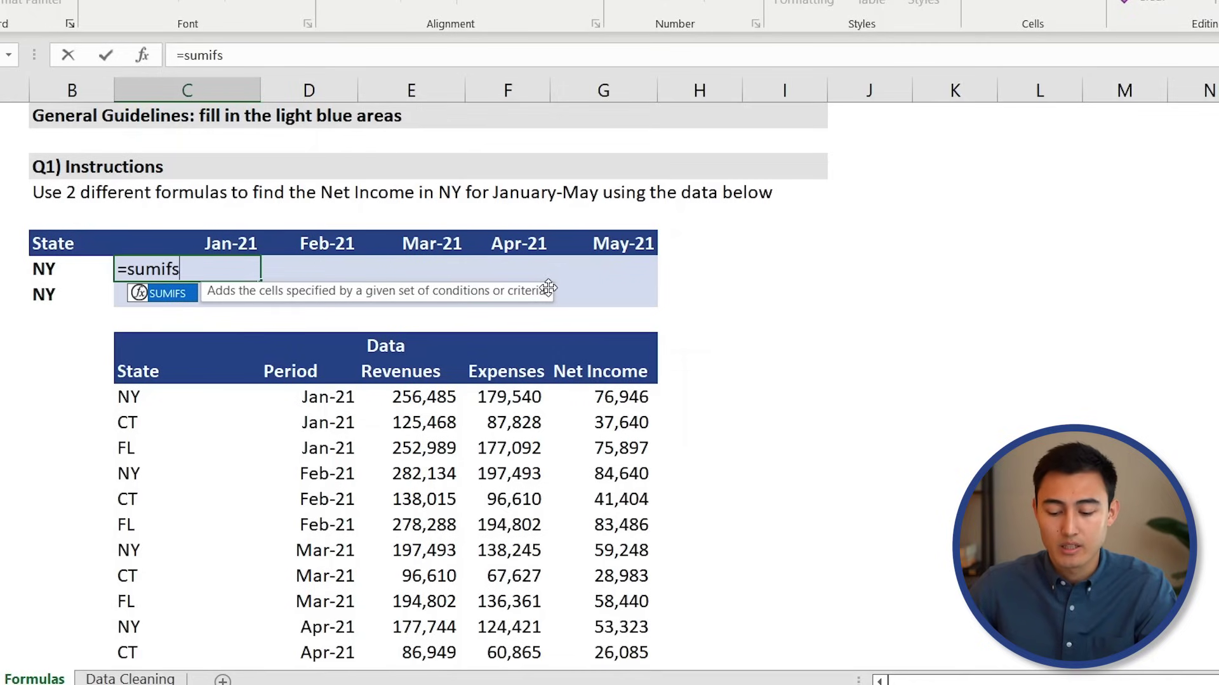
{"action": "key", "text": "Tab"}
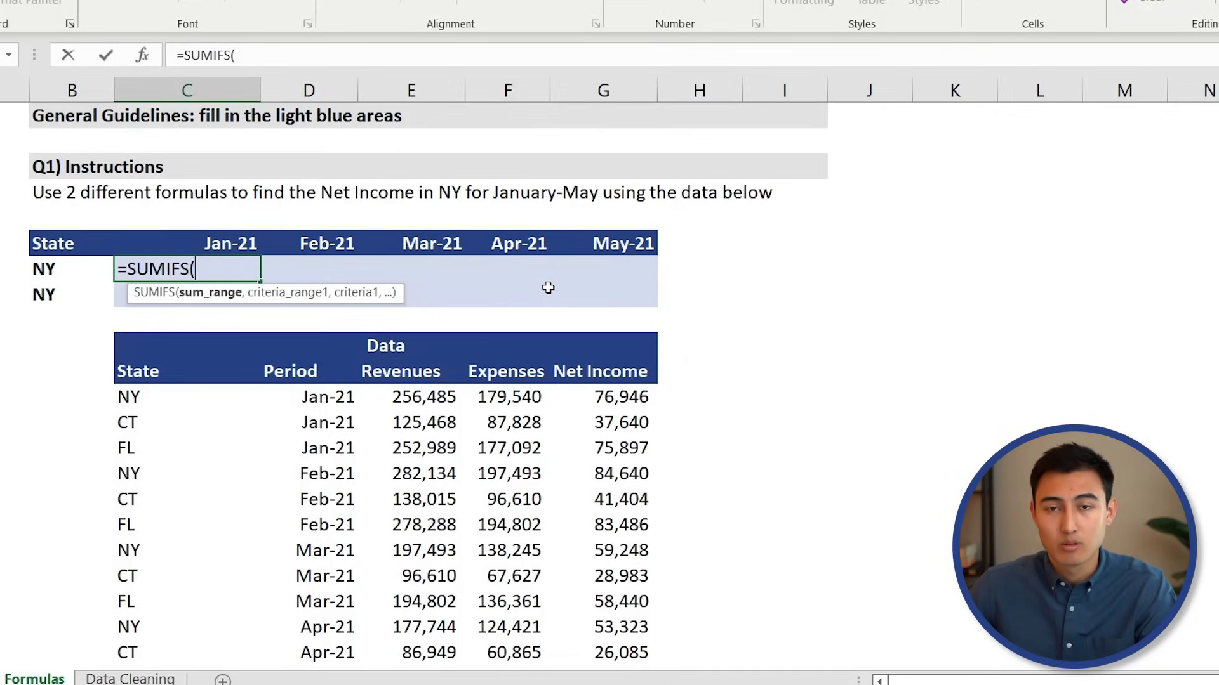
{"action": "key", "text": "Down"}
{"action": "key", "text": "Down"}
{"action": "key", "text": "Down"}
{"action": "key", "text": "Down"}
{"action": "key", "text": "Down"}
{"action": "key", "text": "Down"}
{"action": "key", "text": "Down"}
{"action": "key", "text": "Right"}
{"action": "key", "text": "Right"}
{"action": "key", "text": "Right"}
{"action": "key", "text": "Right"}
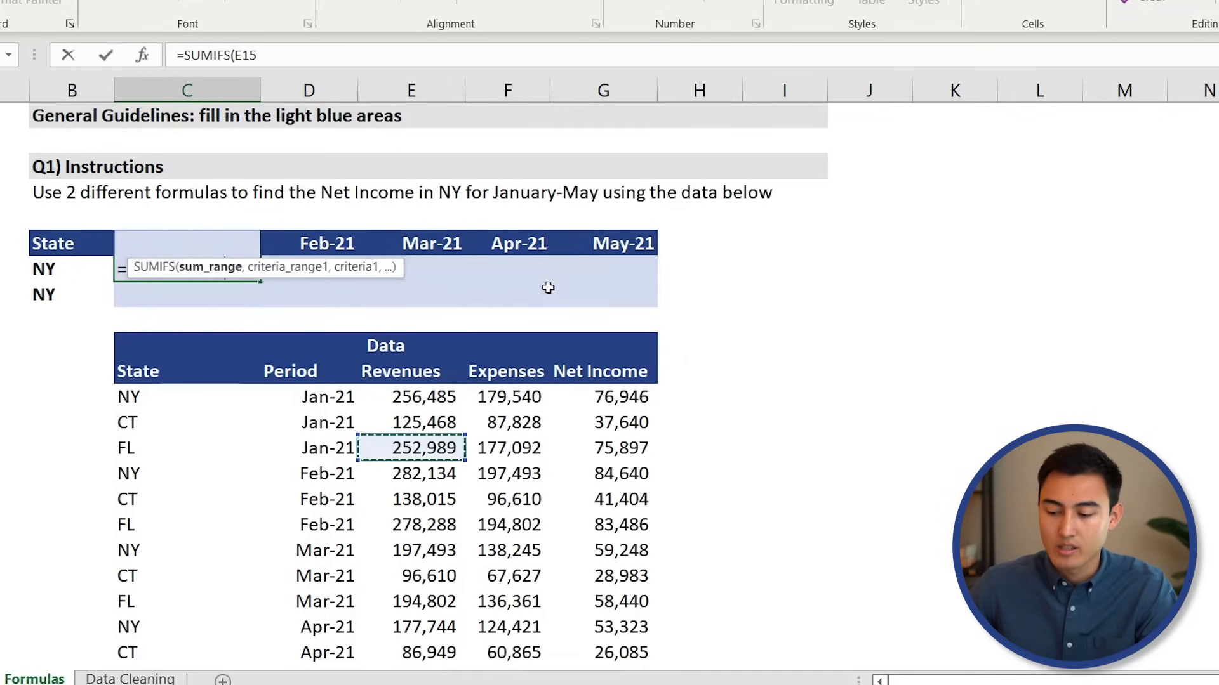
{"action": "key", "text": "Up"}
{"action": "key", "text": "Up"}
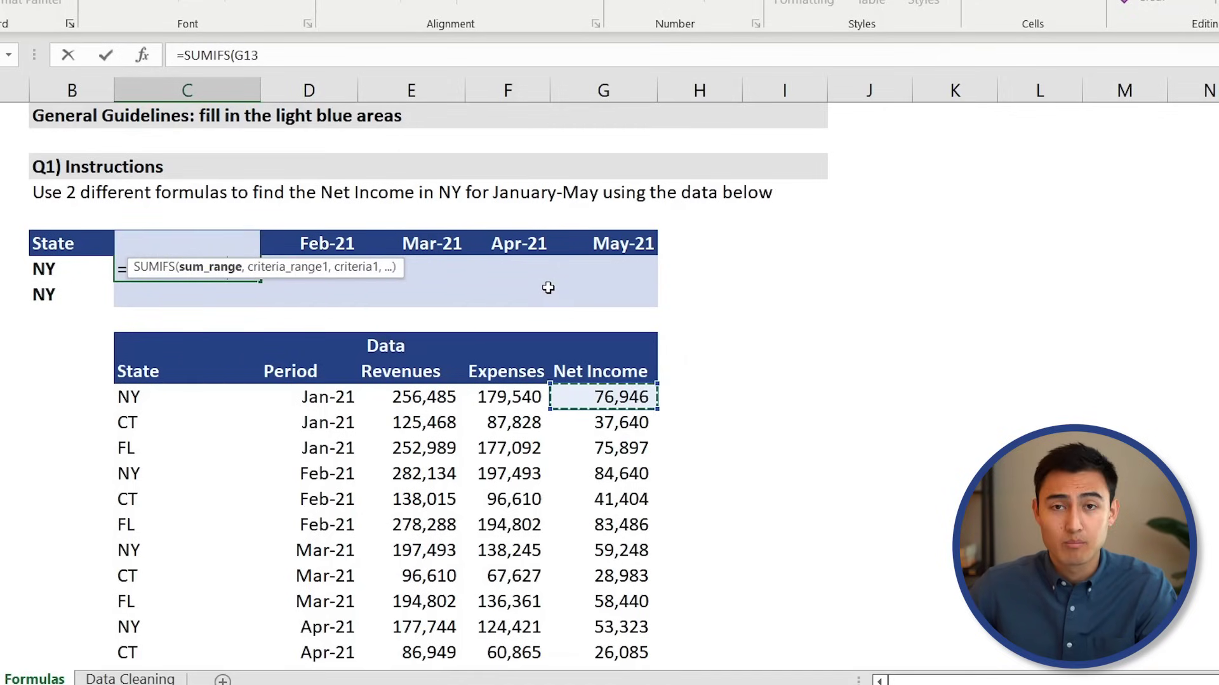
{"action": "key", "text": "ctrl+shift+Down"}
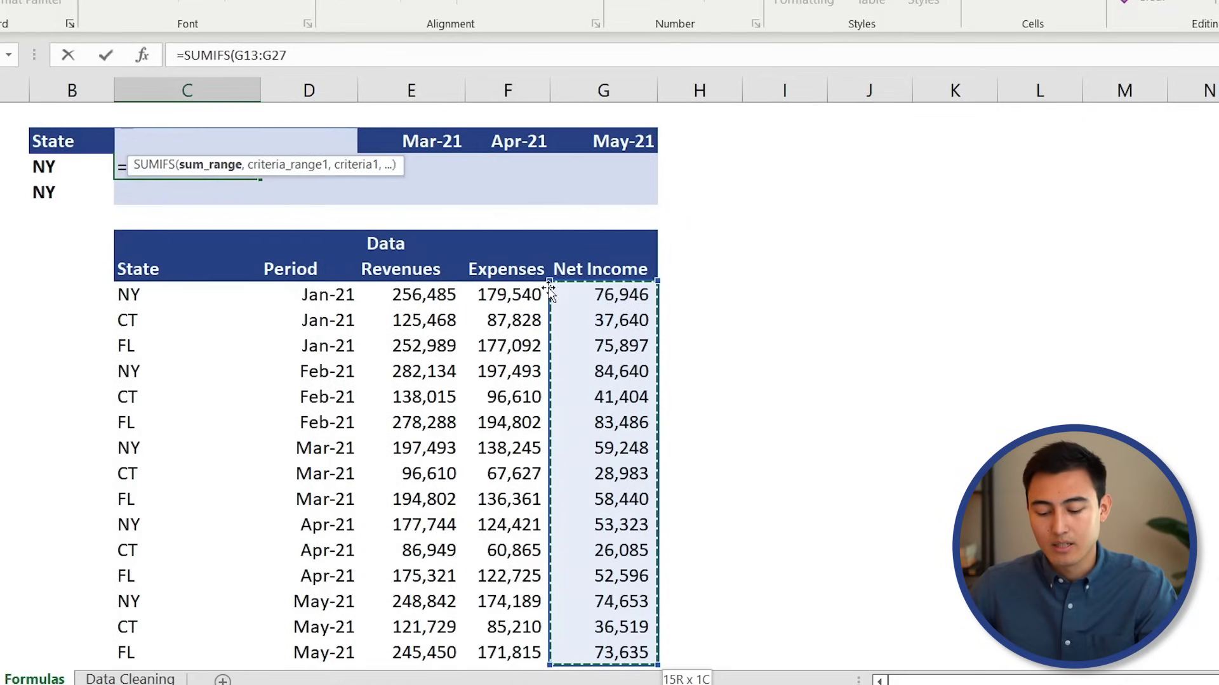
{"action": "key", "text": "F4"}
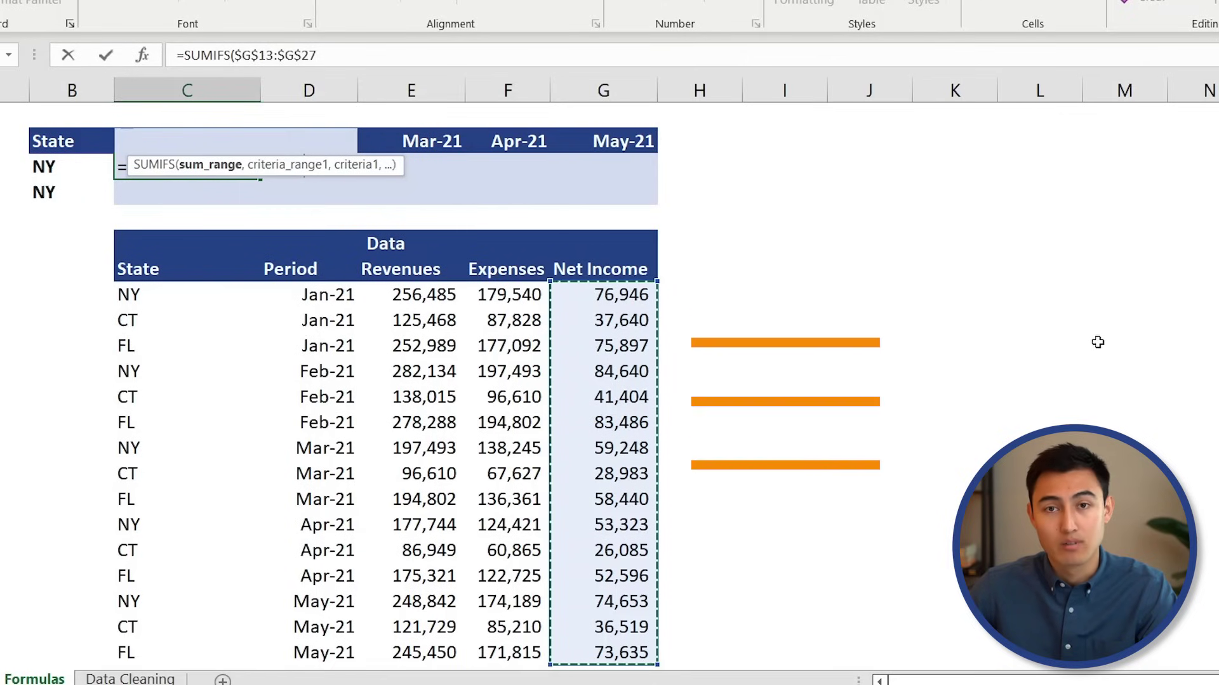
{"action": "type", "text": ","}
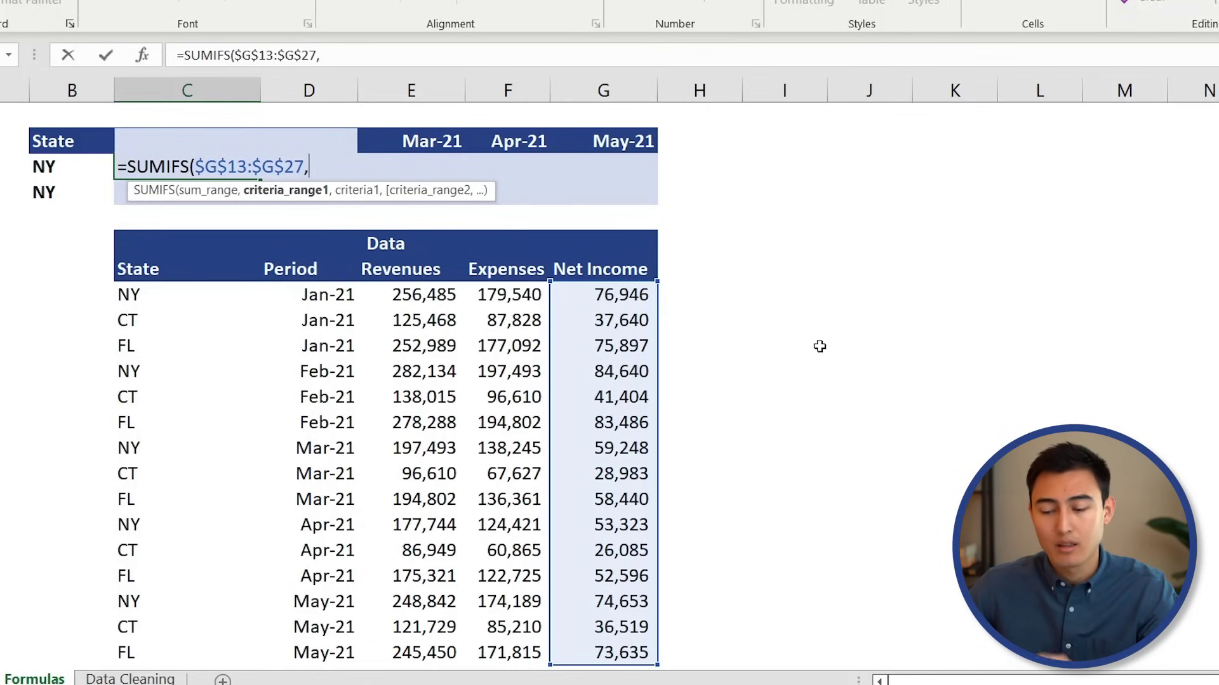
- Add the first SUMIFS condition, matching the Period column $D$13:$D$27 to the month in C7
{"action": "key", "text": "Down"}
{"action": "key", "text": "Down"}
{"action": "key", "text": "Down"}
{"action": "key", "text": "Down"}
{"action": "key", "text": "Down"}
{"action": "key", "text": "Right"}
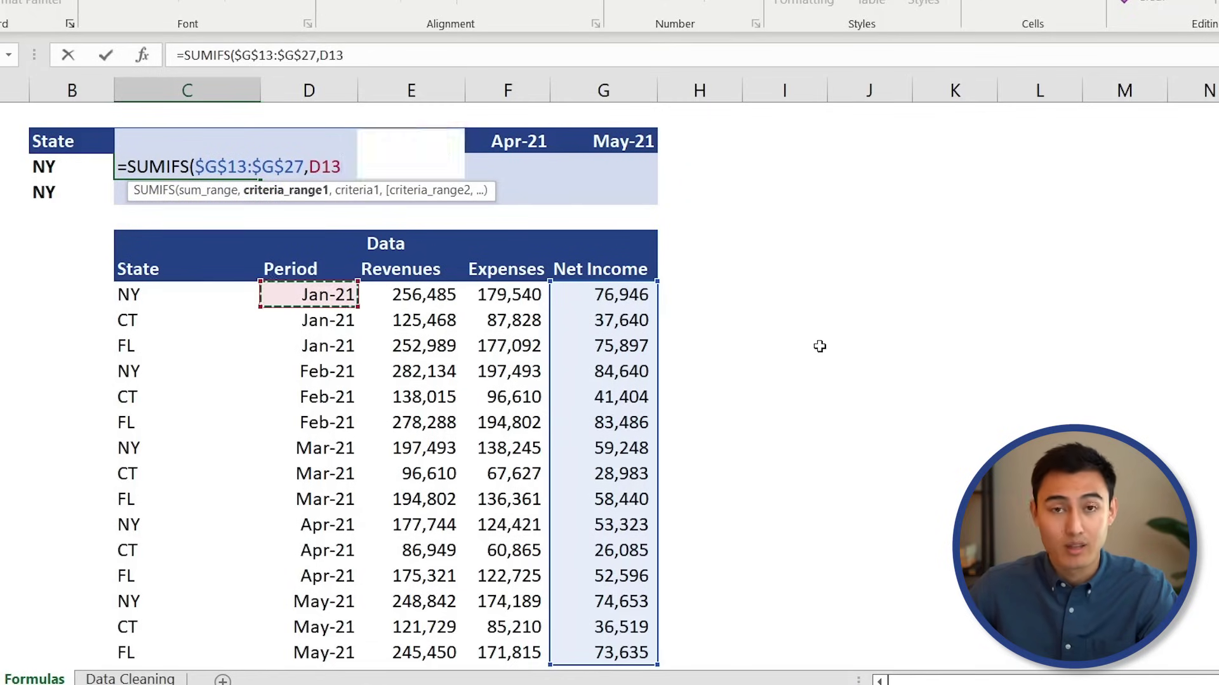
{"action": "key", "text": "ctrl+shift+Down"}
{"action": "key", "text": "F4"}
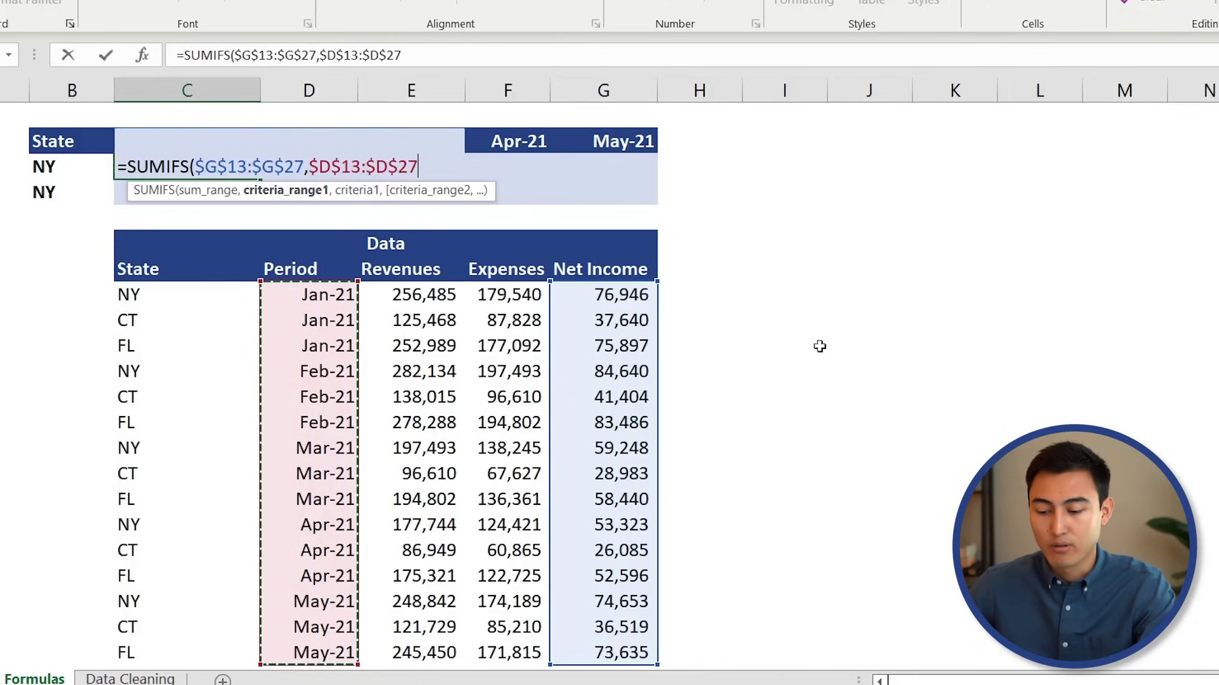
{"action": "type", "text": ","}
{"action": "key", "text": "Up"}
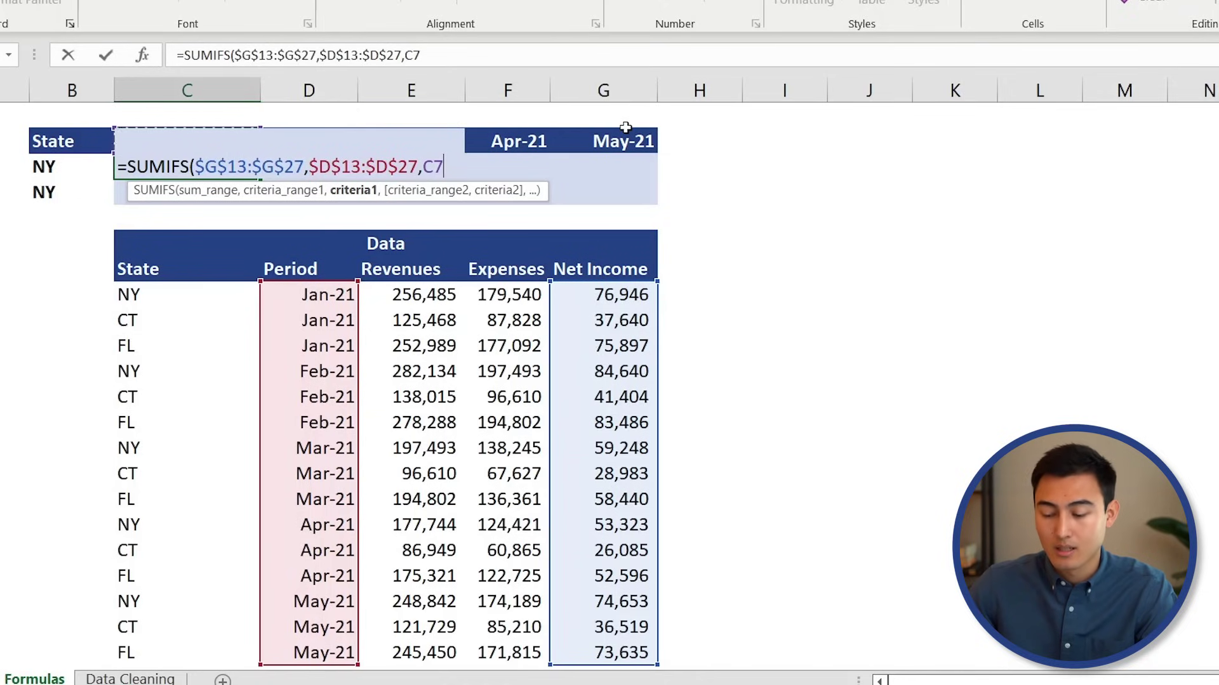
{"action": "type", "text": ","}
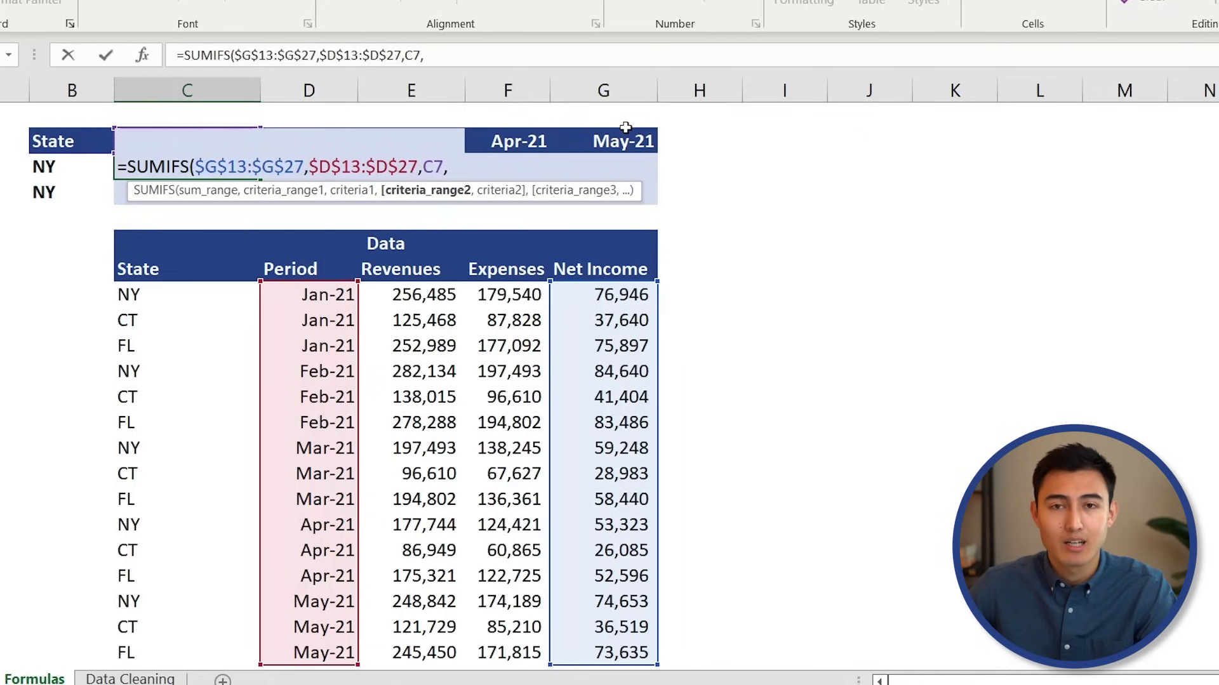
- Add the second condition matching the State column $C$13:$C$27 to $B$8, and complete the SUMIFS formula
{"action": "key", "text": "Down"}
{"action": "key", "text": "Down"}
{"action": "key", "text": "Down"}
{"action": "key", "text": "Down"}
{"action": "key", "text": "Down"}
{"action": "key", "text": "Down"}
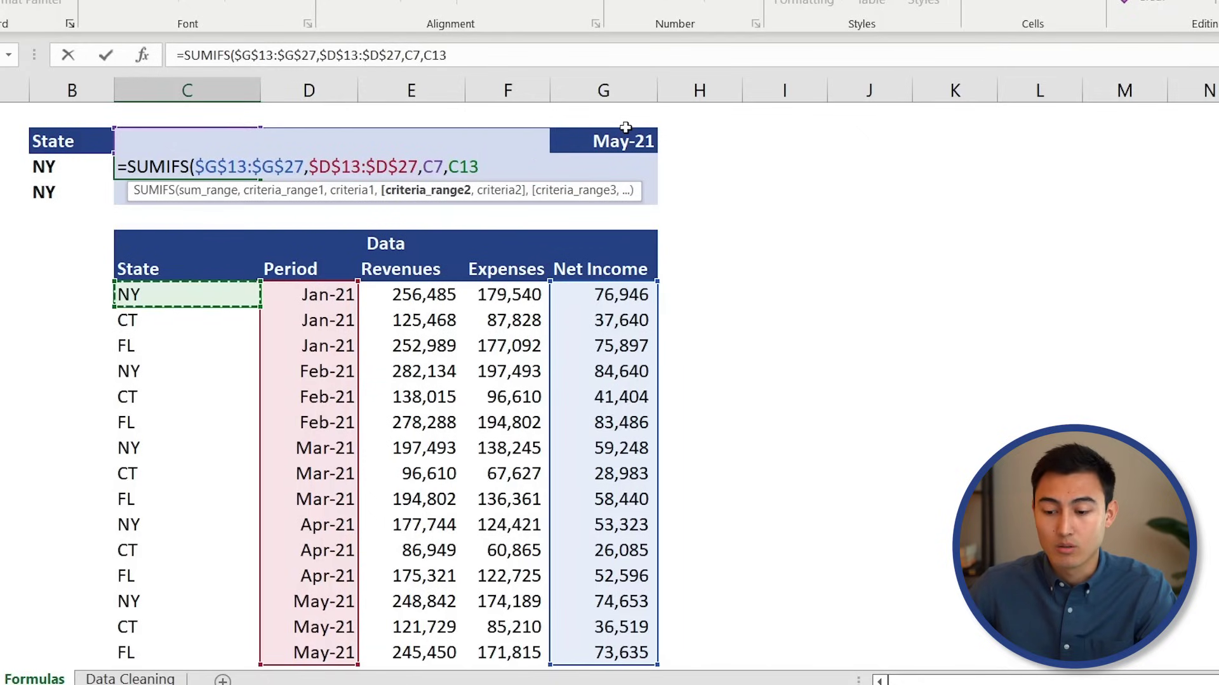
{"action": "key", "text": "ctrl+shift+Down"}
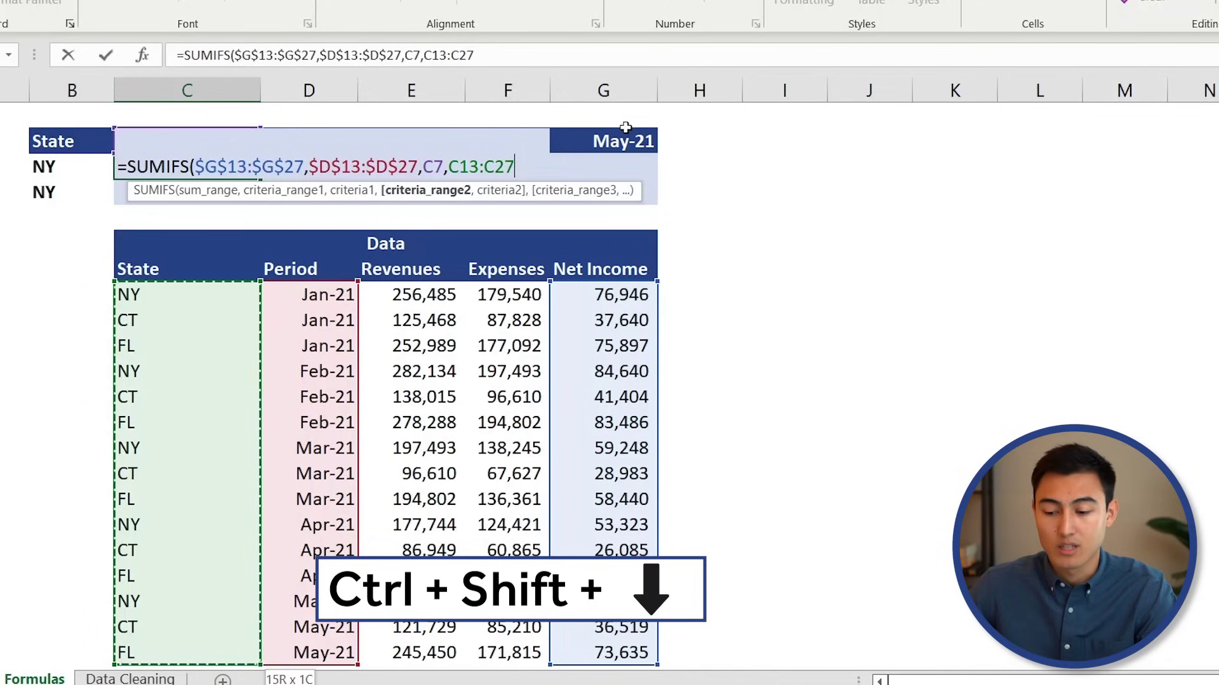
{"action": "key", "text": "F4"}
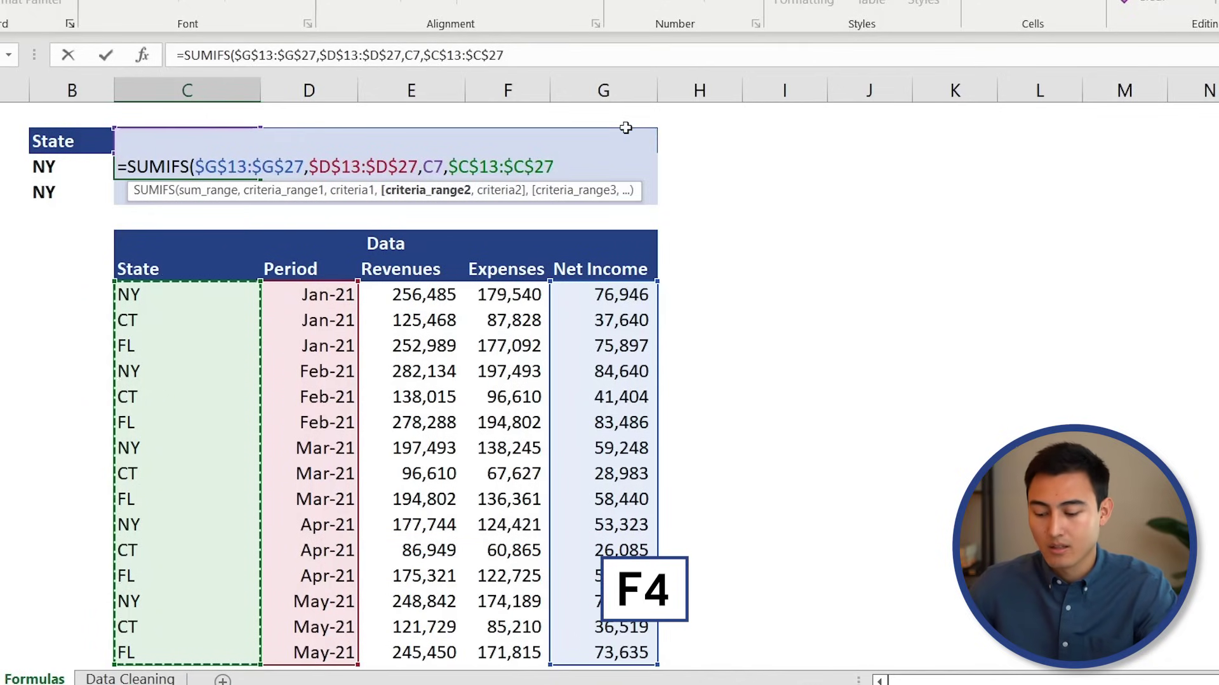
{"action": "type", "text": ","}
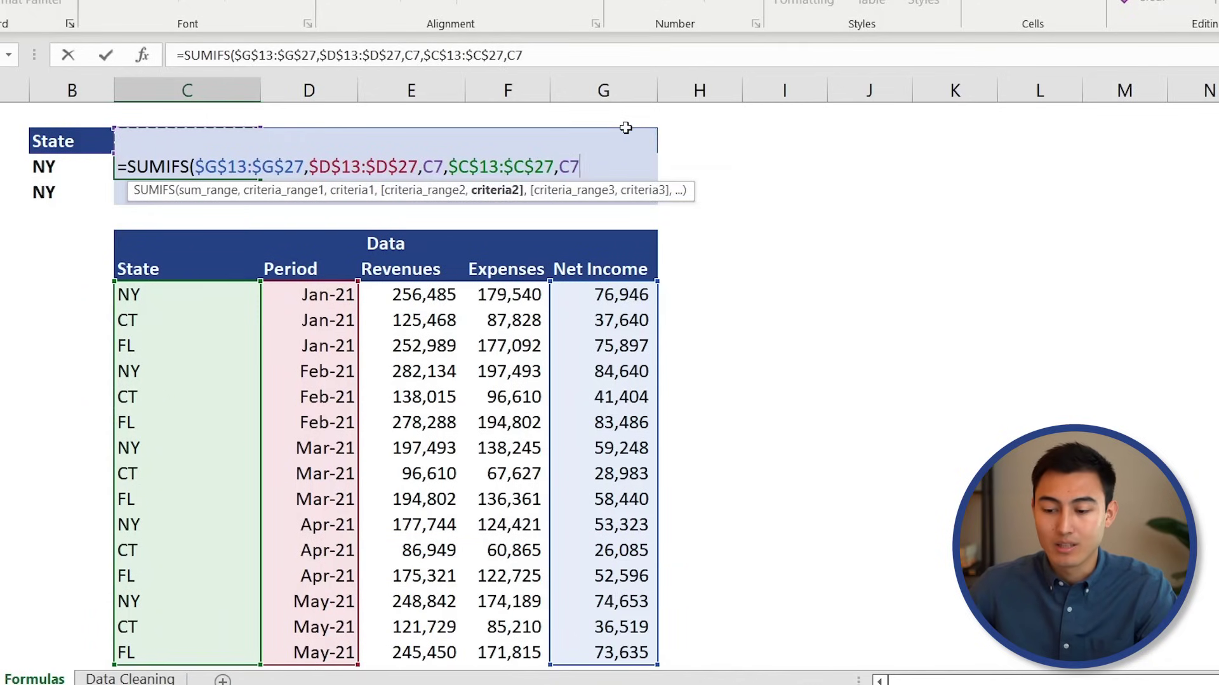
{"action": "key", "text": "Left"}
{"action": "key", "text": "Down"}
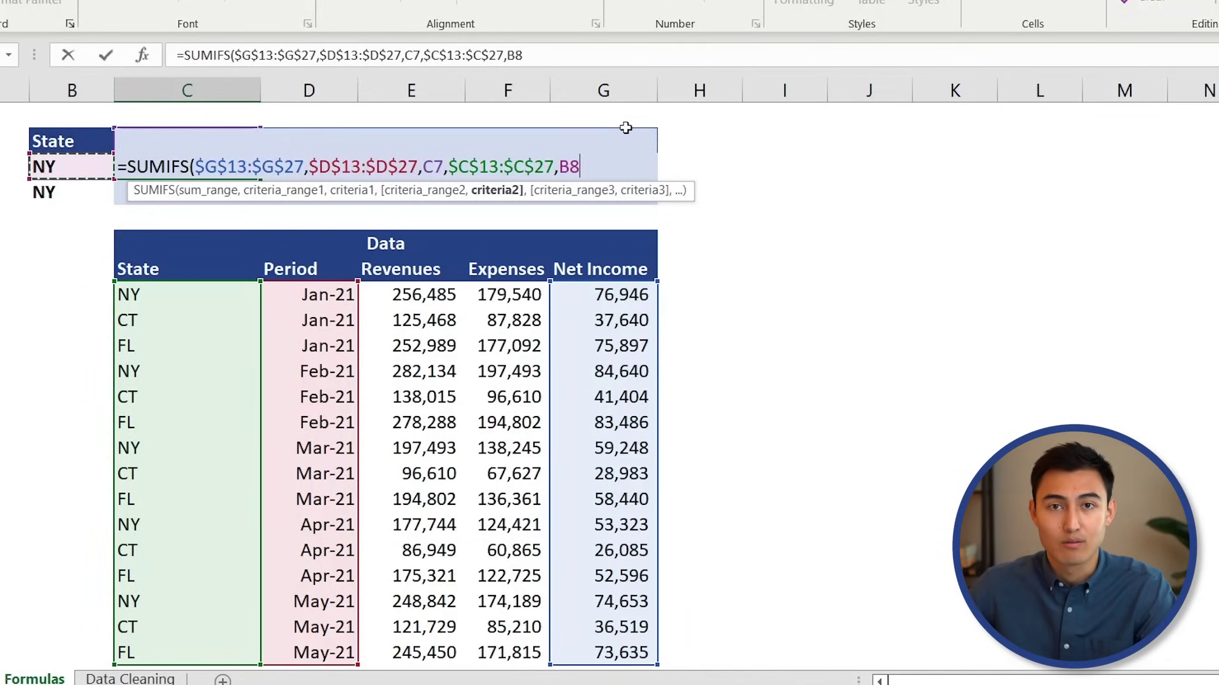
{"action": "key", "text": "F4"}
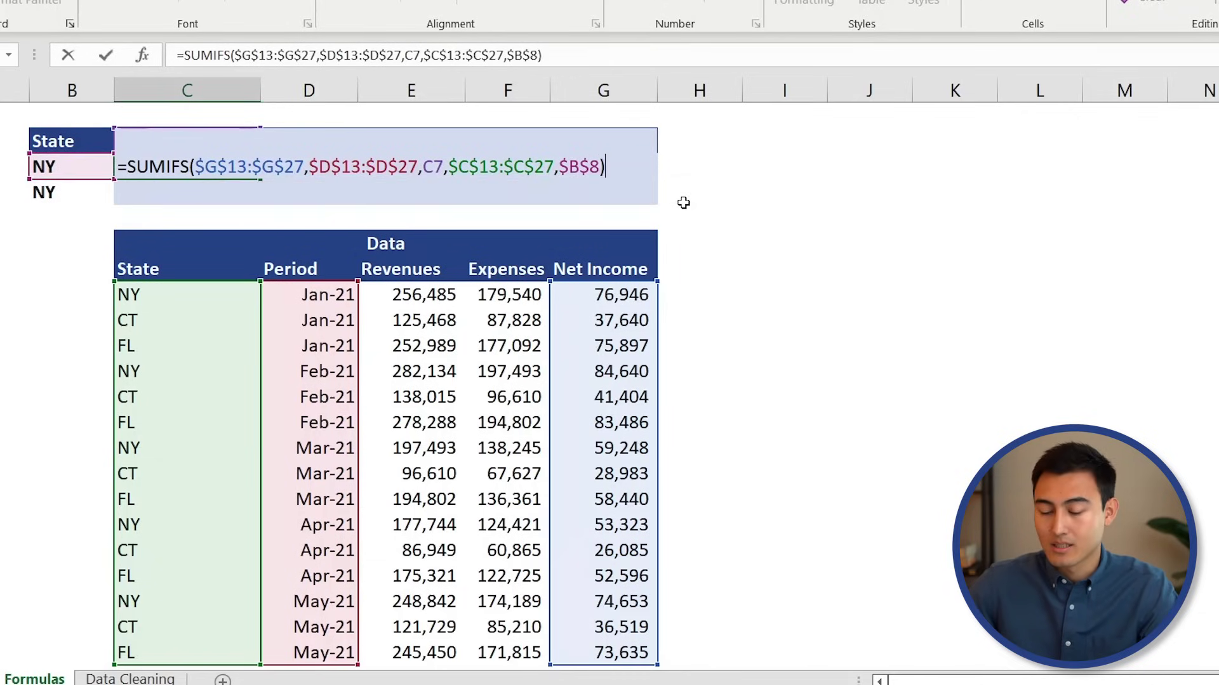
{"action": "key", "text": "Return"}
- Fill the SUMIFS formula from C8 across through G8 for February to May
{"action": "key", "text": "Up"}
{"action": "key", "text": "ctrl+c"}
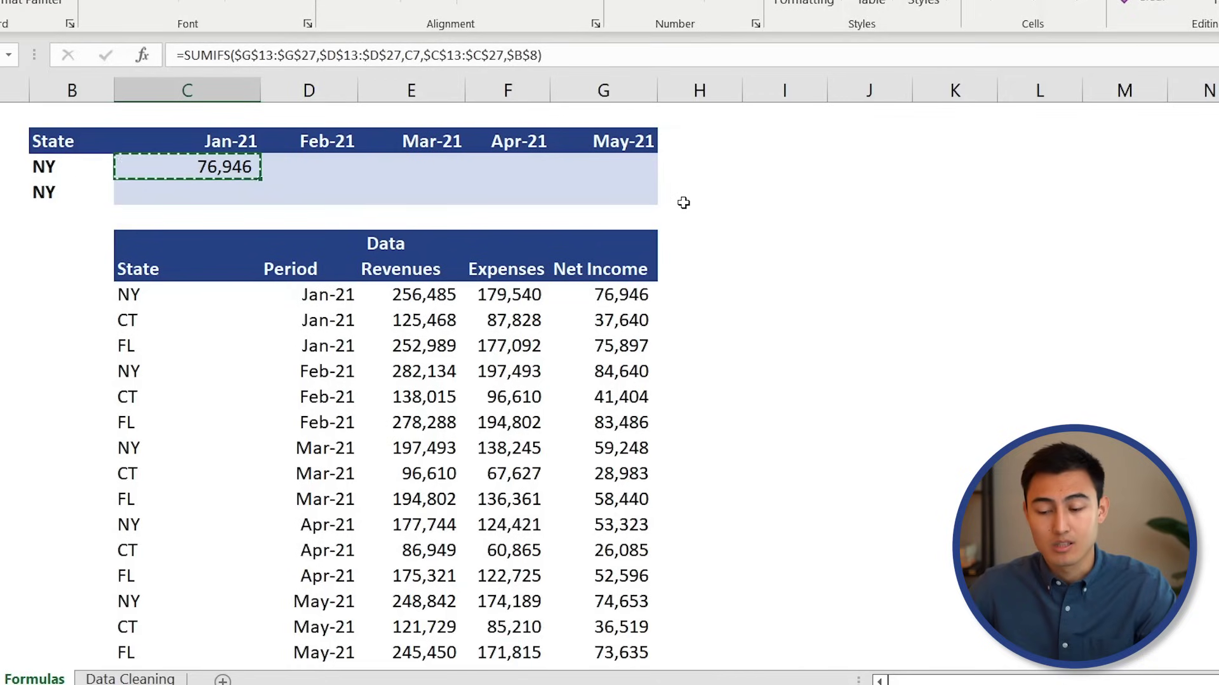
{"action": "key", "text": "shift+Right"}
{"action": "key", "text": "shift+Right"}
{"action": "key", "text": "shift+Right"}
{"action": "key", "text": "shift+Right"}
{"action": "key", "text": "ctrl+r"}
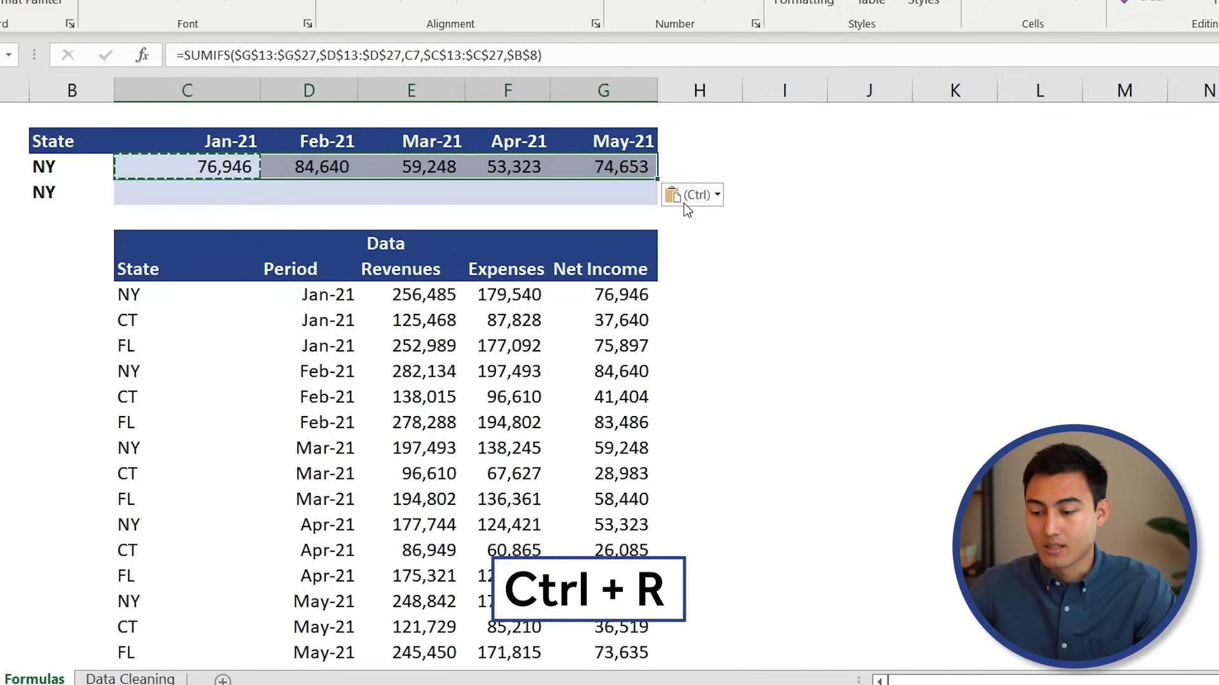
- Check the cell references of the copied SUMIFS formulas in the May and April cells of row 8
{"action": "key", "text": "Right"}
{"action": "key", "text": "Right"}
{"action": "key", "text": "Right"}
{"action": "key", "text": "Right"}
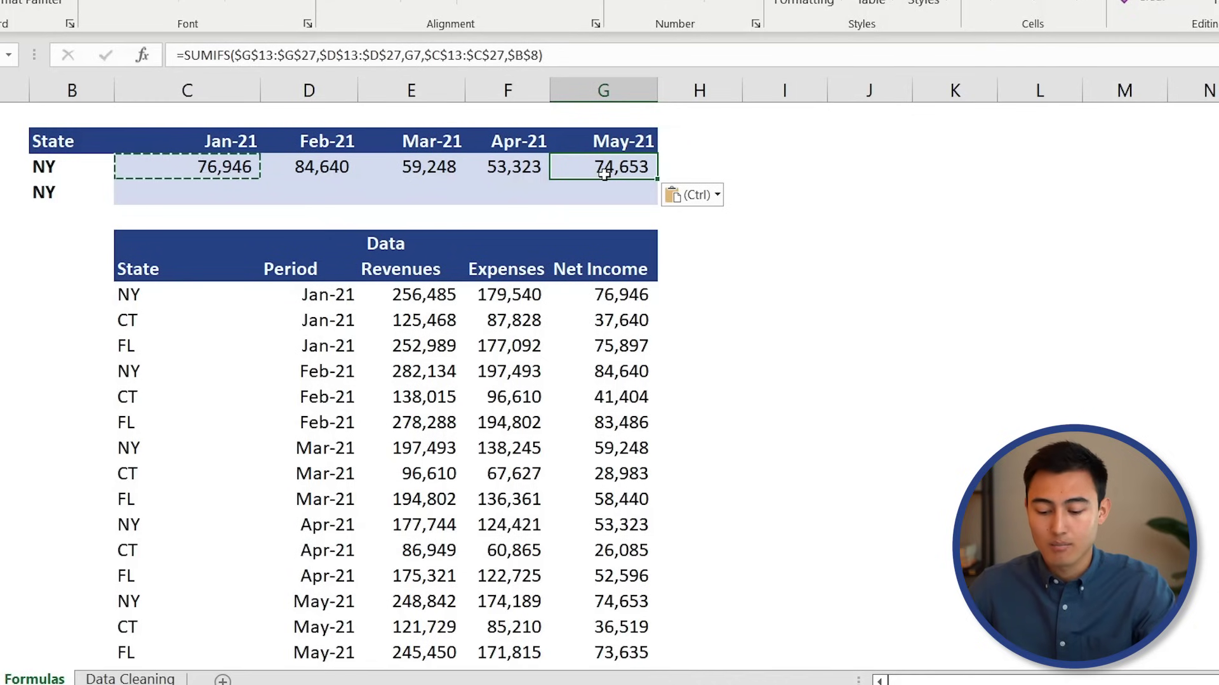
{"action": "key", "text": "F2"}
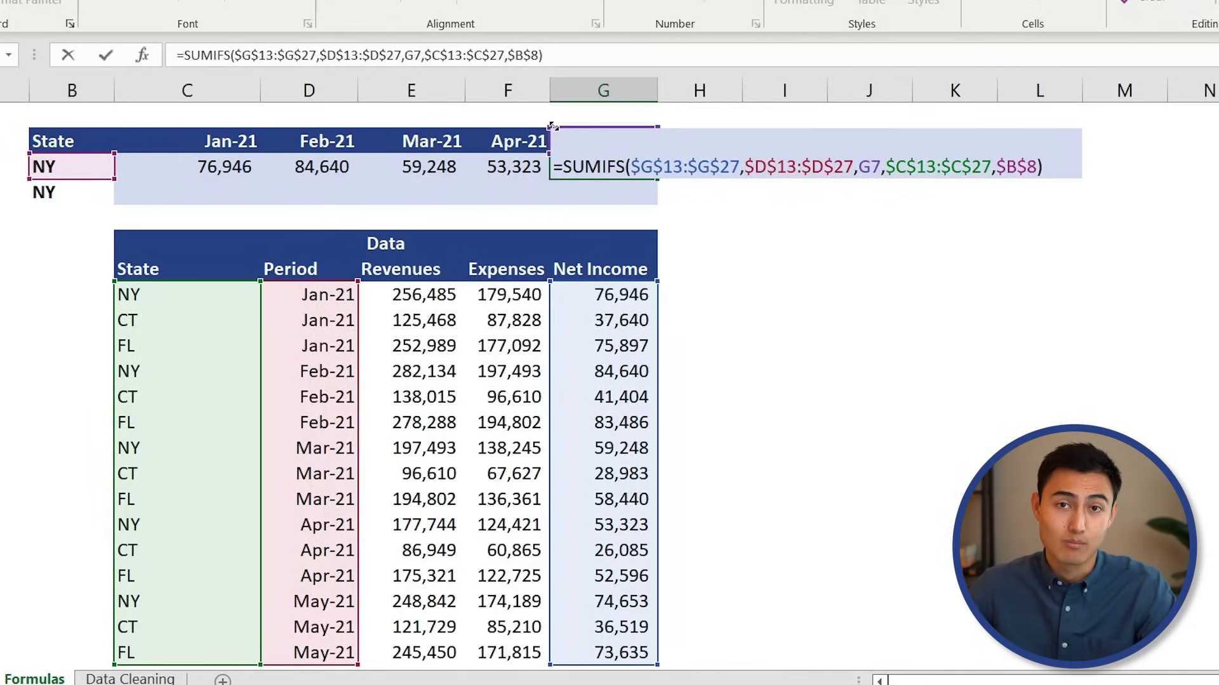
{"action": "key", "text": "Escape"}
{"action": "key", "text": "Left"}
{"action": "key", "text": "F2"}
{"action": "key", "text": "Escape"}
{"action": "key", "text": "Left"}
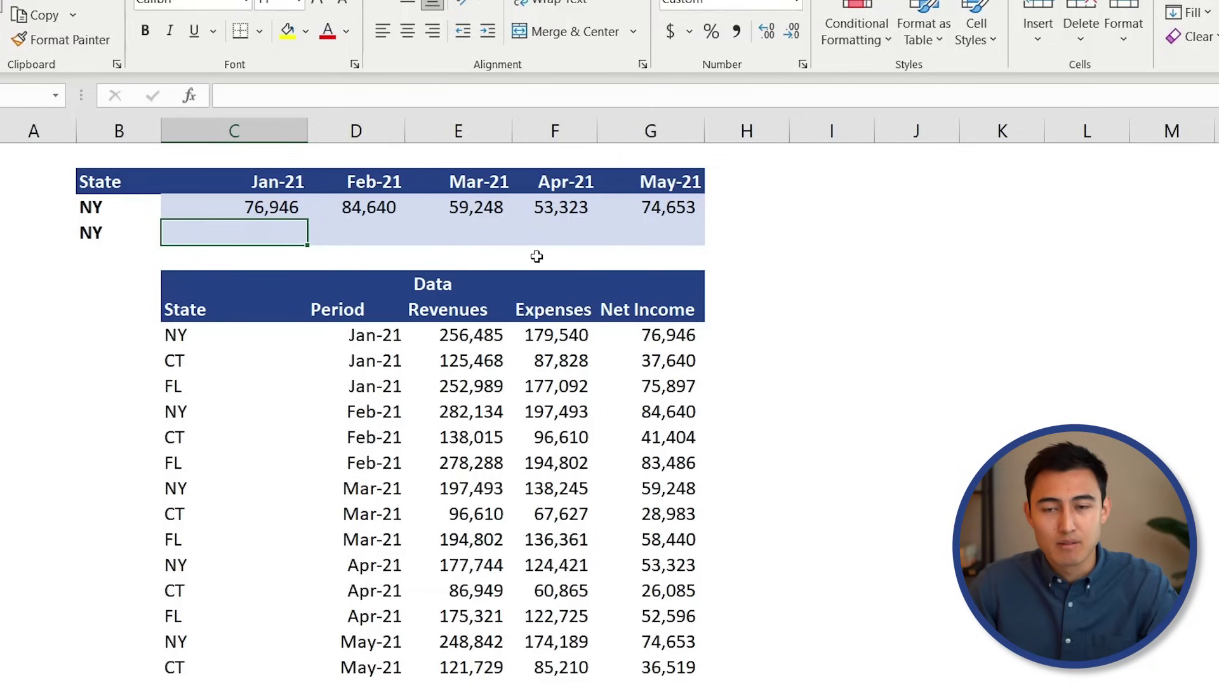
- Start an INDEX formula in C9 with the Net Income column $G$13:$G$27 as the absolute array
{"action": "type", "text": "=index"}
{"action": "key", "text": "Tab"}
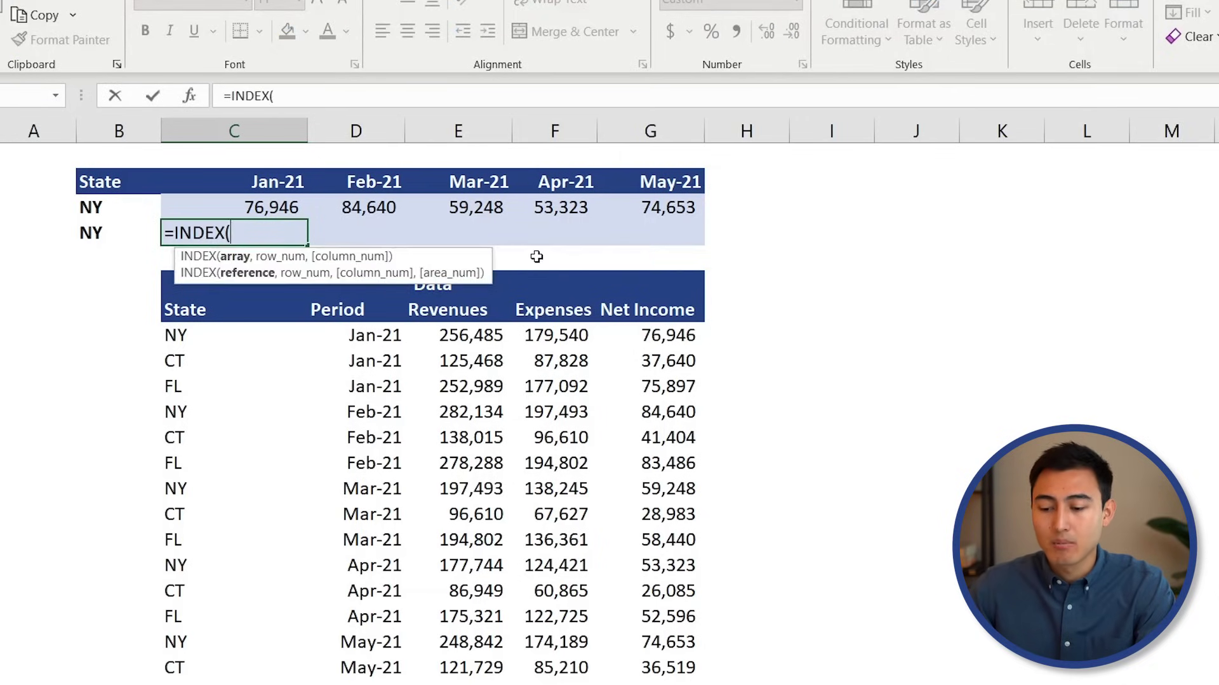
{"action": "left_click", "coordinate": [655, 345]}
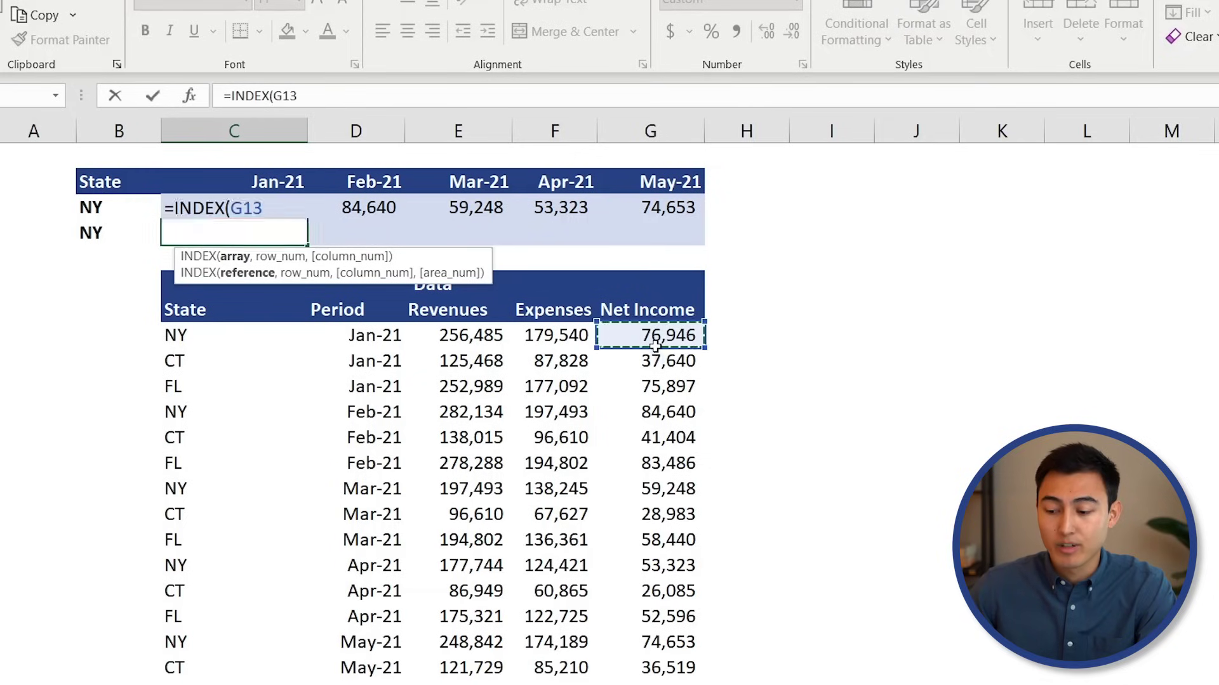
{"action": "key", "text": "ctrl+shift+Down"}
{"action": "key", "text": "F4"}
{"action": "type", "text": ","}
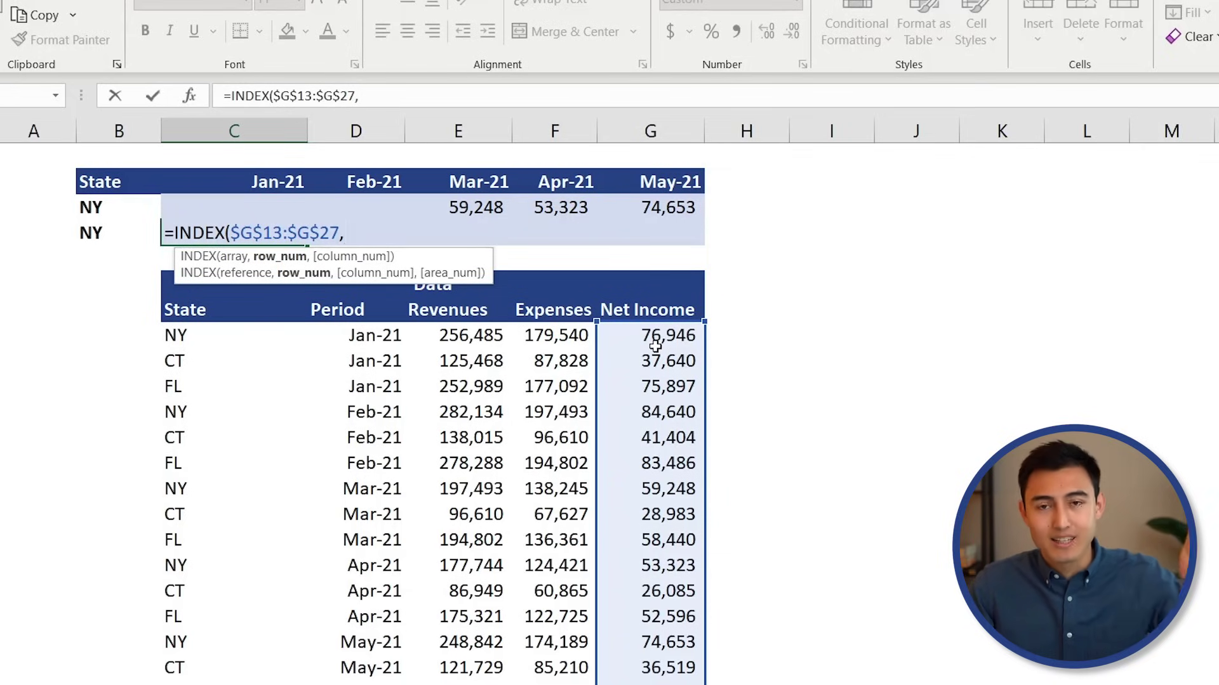
- Nest a MATCH function as the row number of the INDEX formula, with the Jan-21 header C7 as lookup value
{"action": "type", "text": "m"}
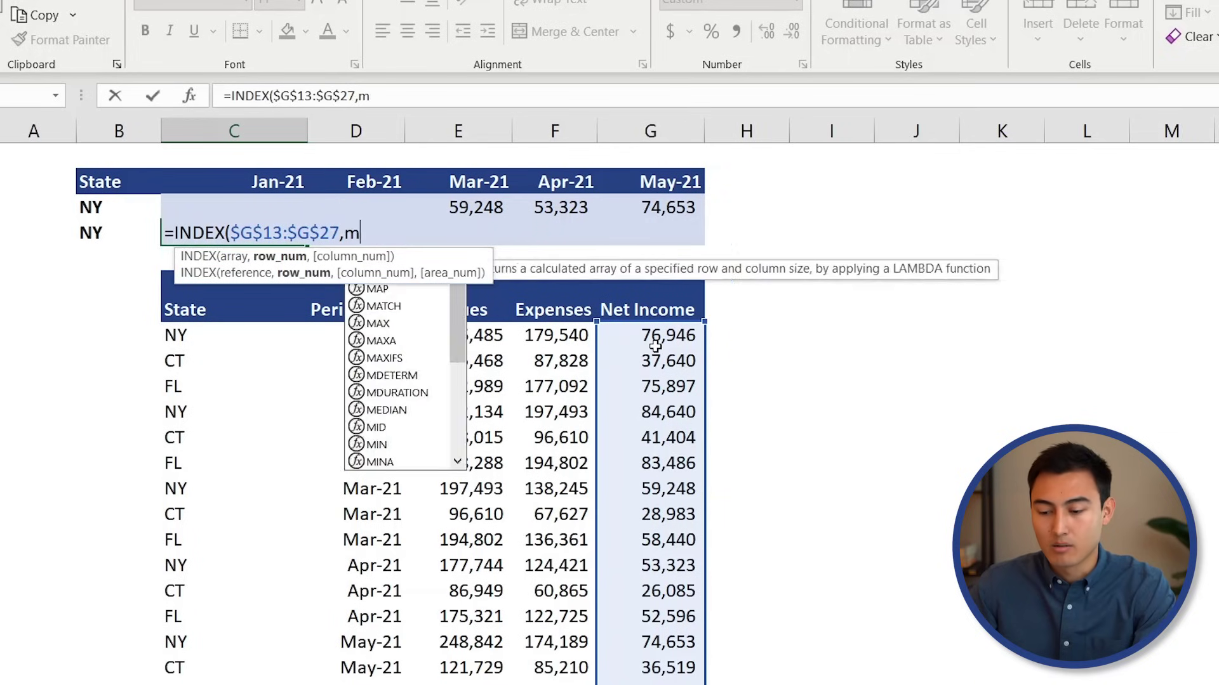
{"action": "type", "text": "at"}
{"action": "key", "text": "Tab"}
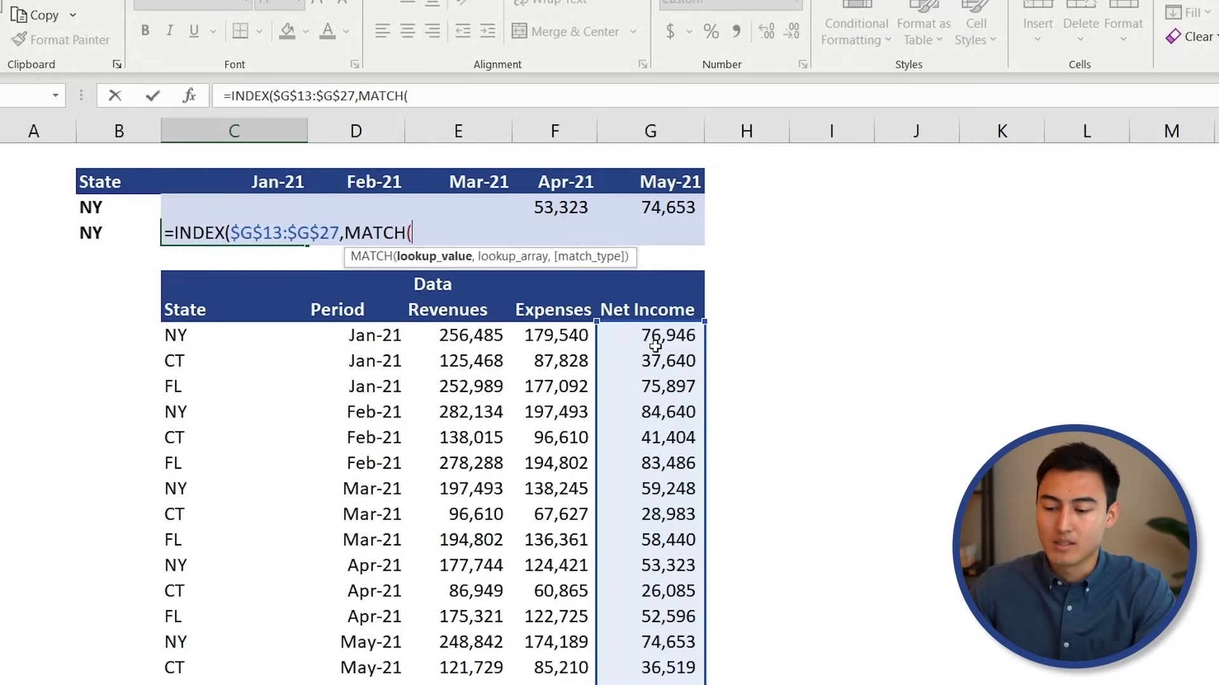
{"action": "key", "text": "Up"}
{"action": "key", "text": "Up"}
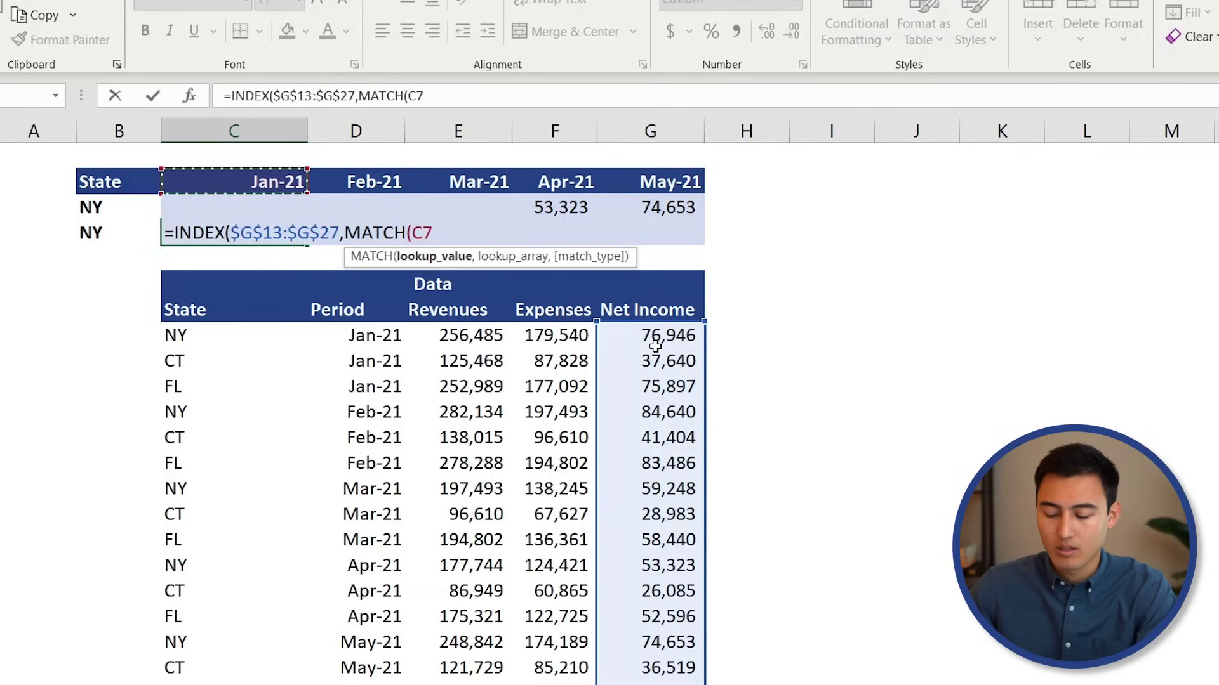
- Give the row MATCH the absolute Period column $D$13:$D$27 as lookup array with exact match 0, and close it
{"action": "type", "text": ","}
{"action": "key", "text": "Down"}
{"action": "key", "text": "Down"}
{"action": "key", "text": "Down"}
{"action": "key", "text": "Down"}
{"action": "key", "text": "Right"}
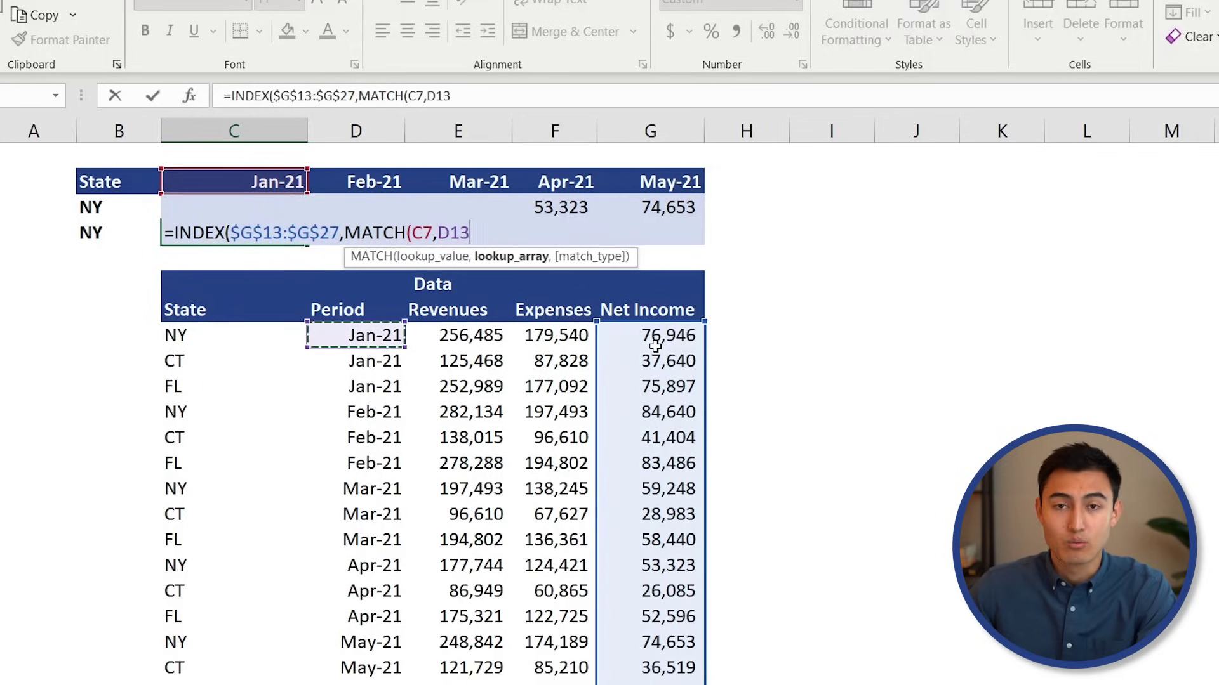
{"action": "key", "text": "ctrl+shift+Down"}
{"action": "key", "text": "F4"}
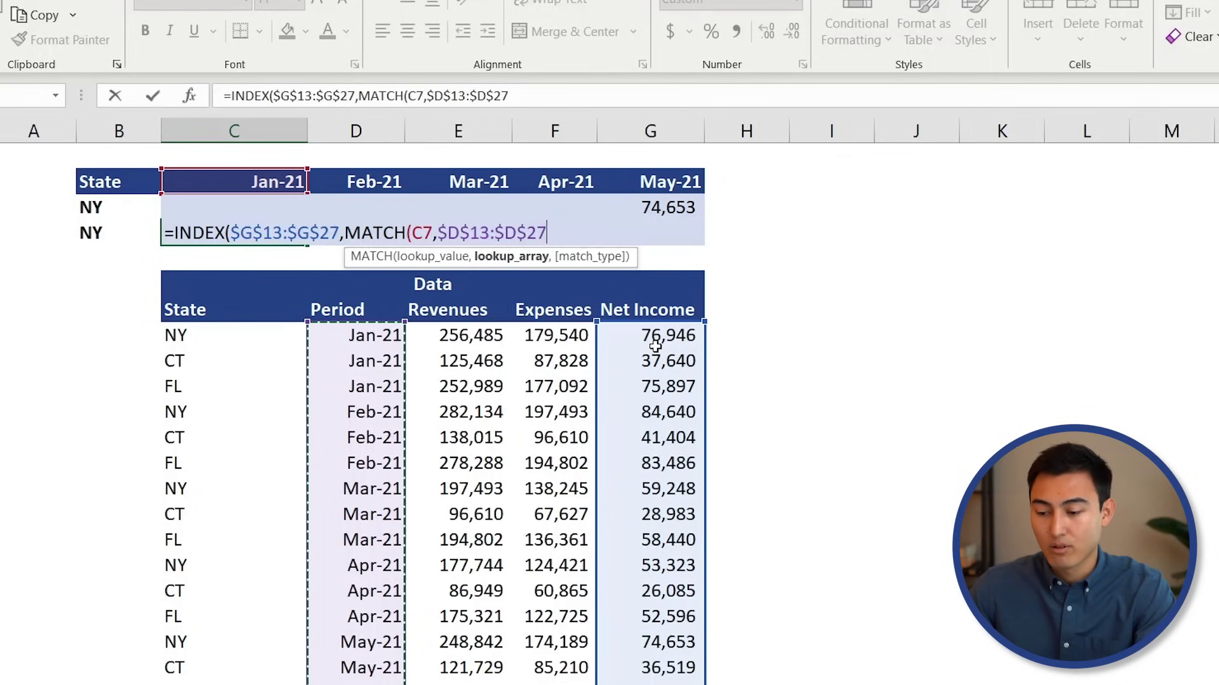
{"action": "type", "text": ","}
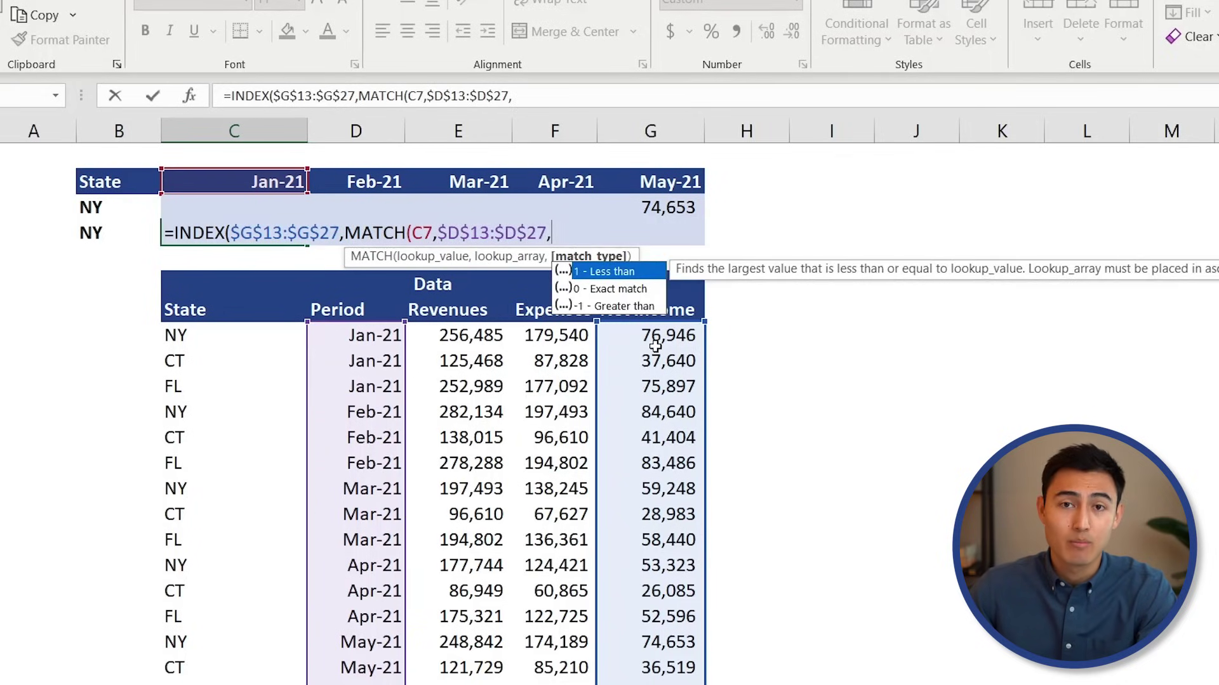
{"action": "key", "text": "Down"}
{"action": "key", "text": "Tab"}
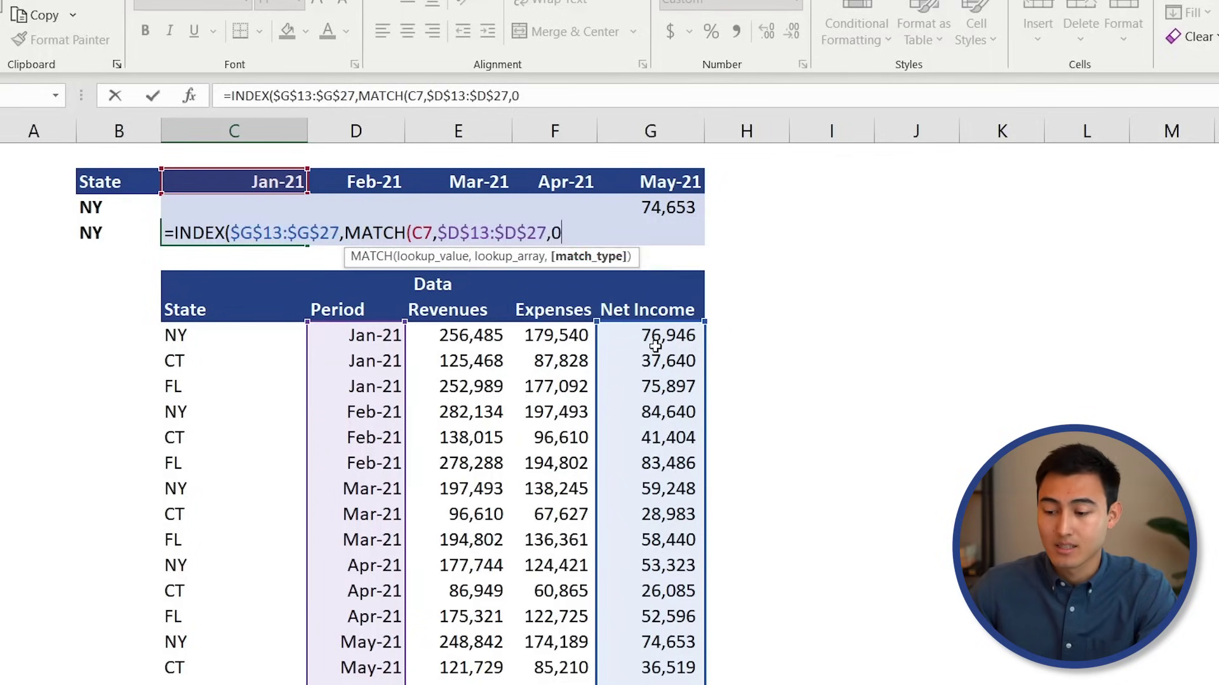
{"action": "type", "text": ")"}
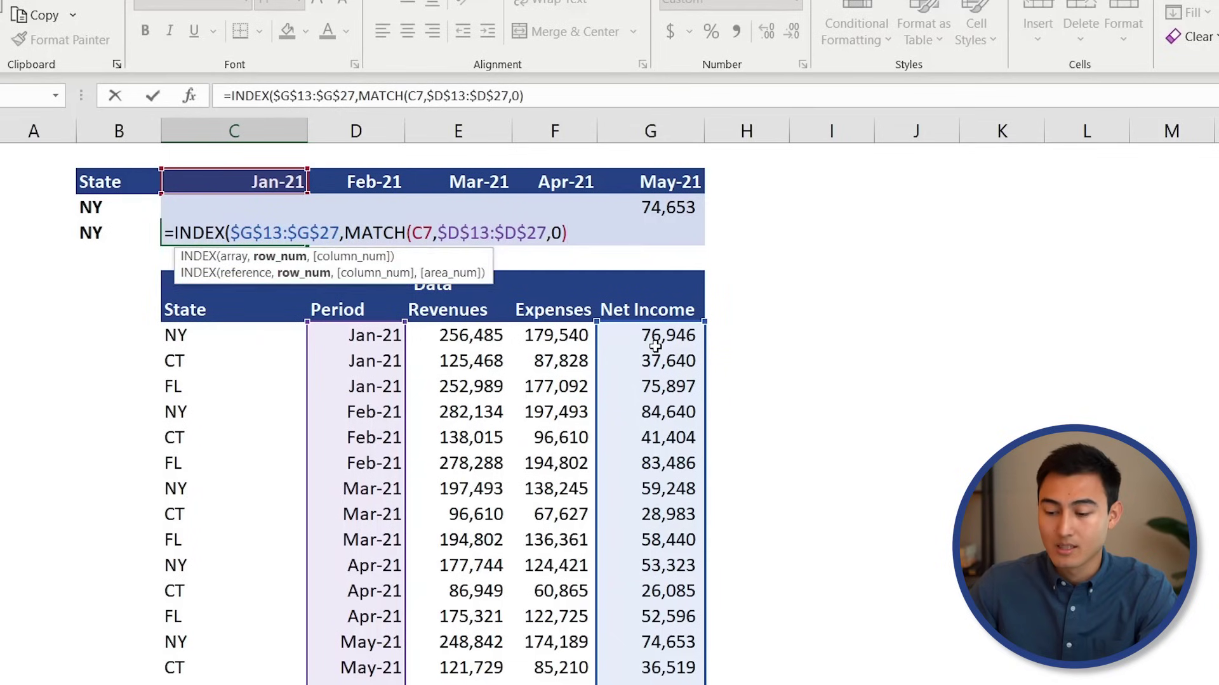
- Nest a second MATCH as the column number, looking up B9 in the absolute State column $C$13:$C$27
{"action": "type", "text": ","}
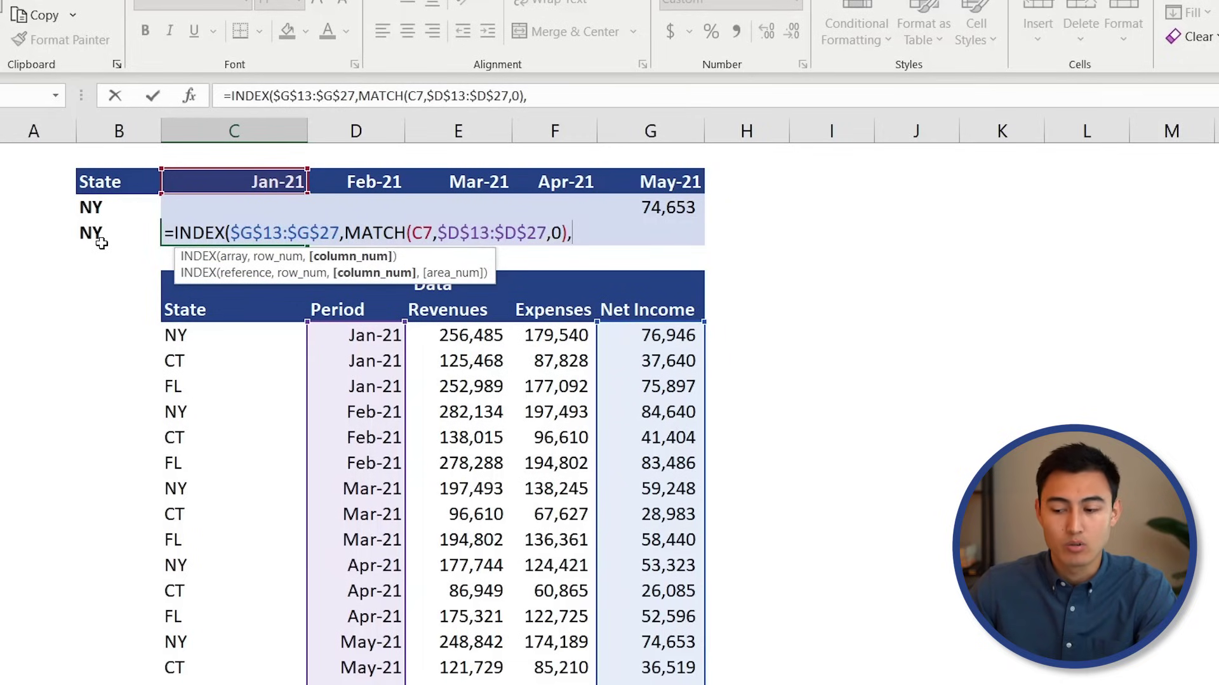
{"action": "type", "text": "mat"}
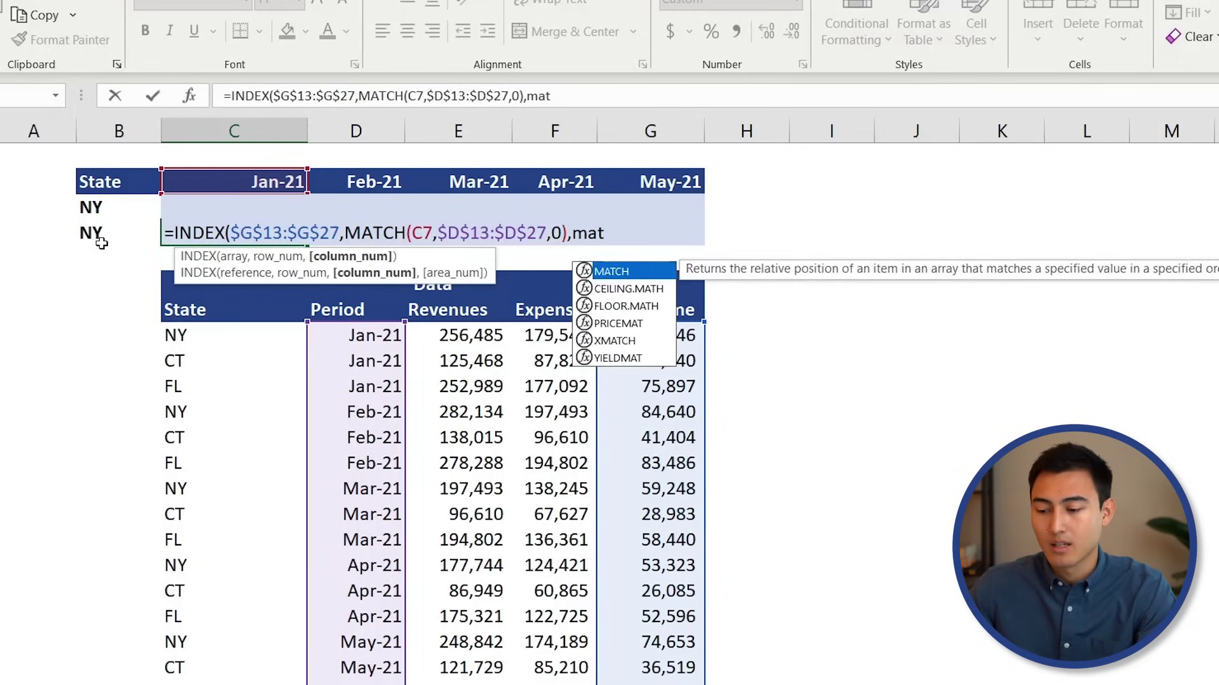
{"action": "key", "text": "Tab"}
{"action": "left_click", "coordinate": [101, 242]}
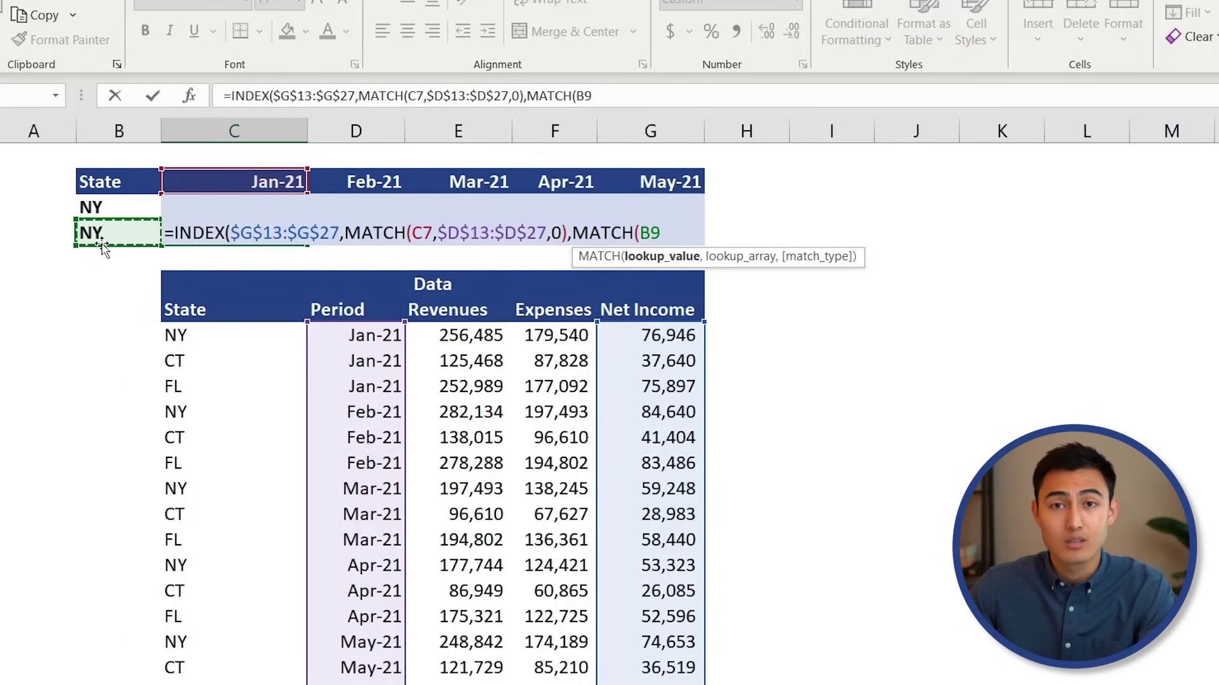
{"action": "type", "text": ","}
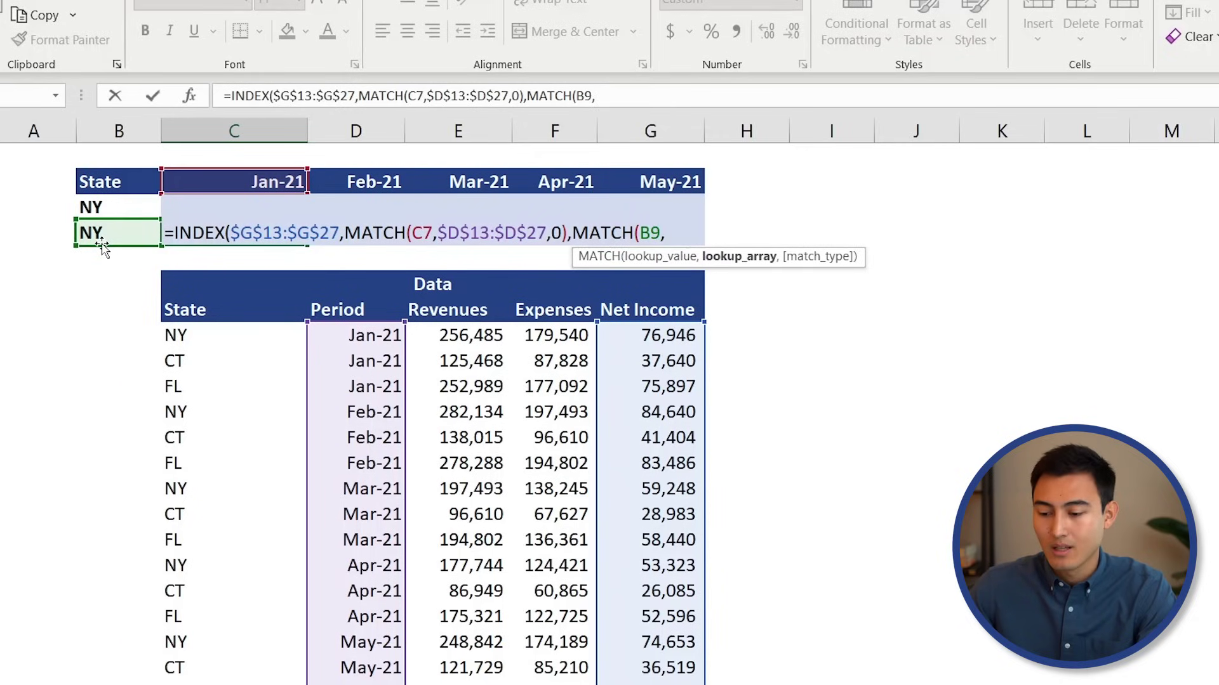
{"action": "key", "text": "Down"}
{"action": "key", "text": "Down"}
{"action": "key", "text": "Down"}
{"action": "key", "text": "Down"}
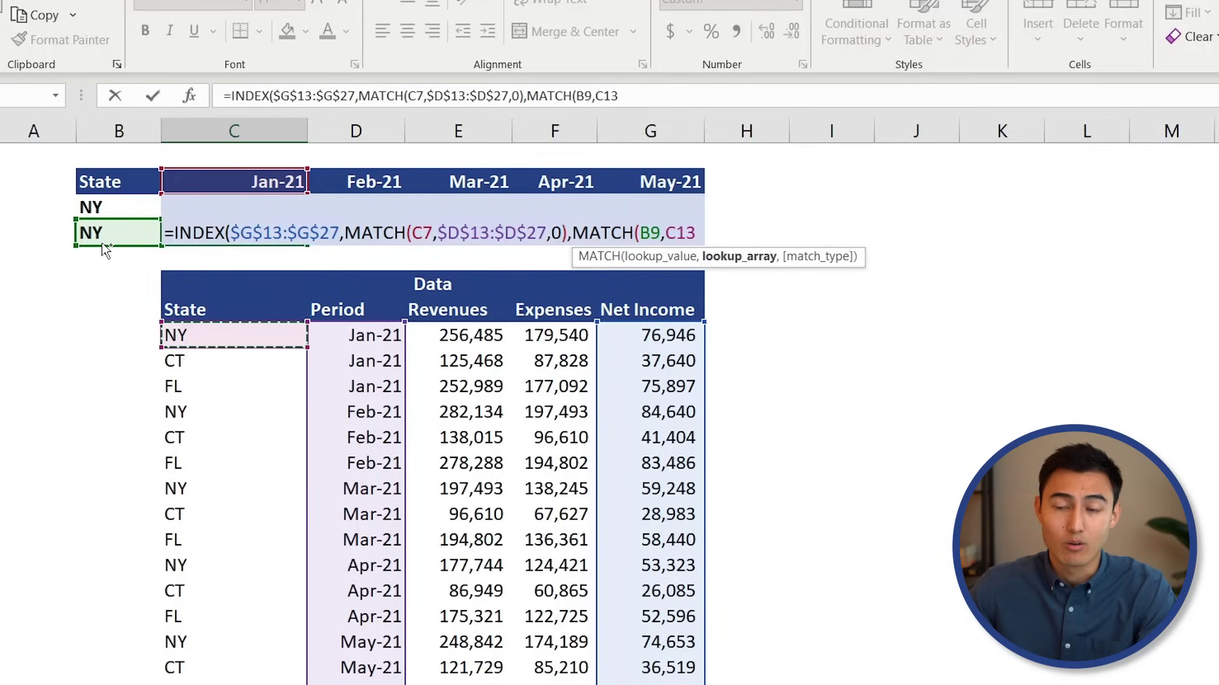
{"action": "key", "text": "ctrl+shift+Down"}
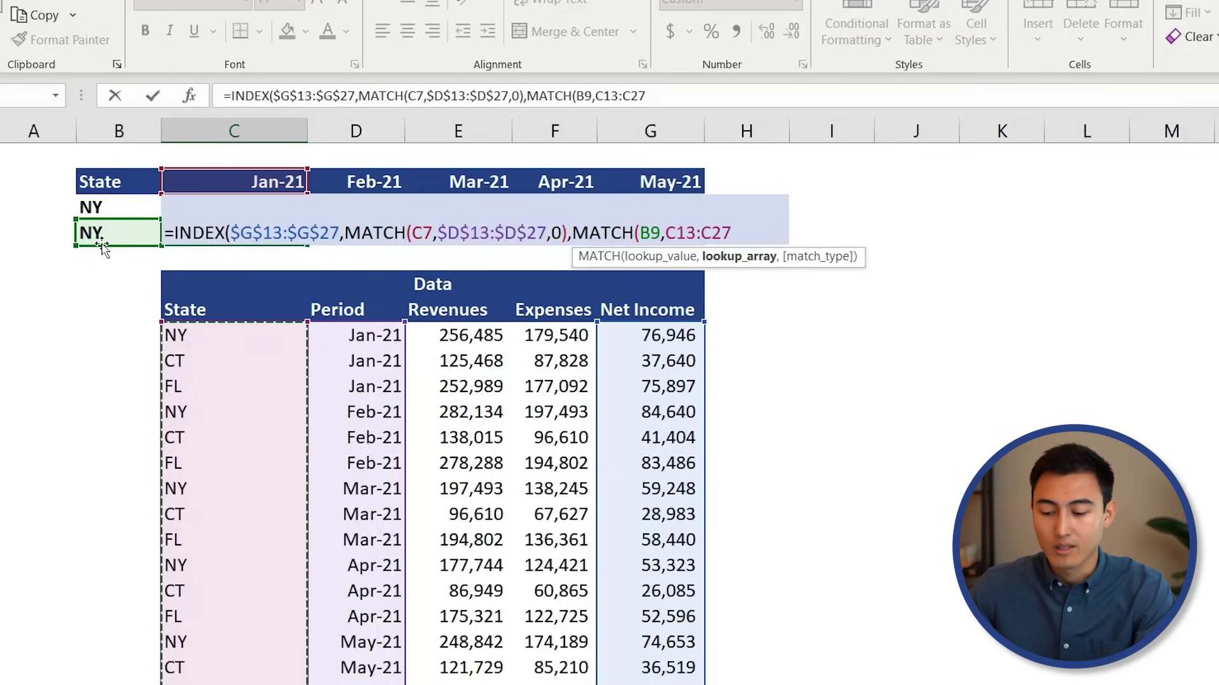
{"action": "key", "text": "F4"}
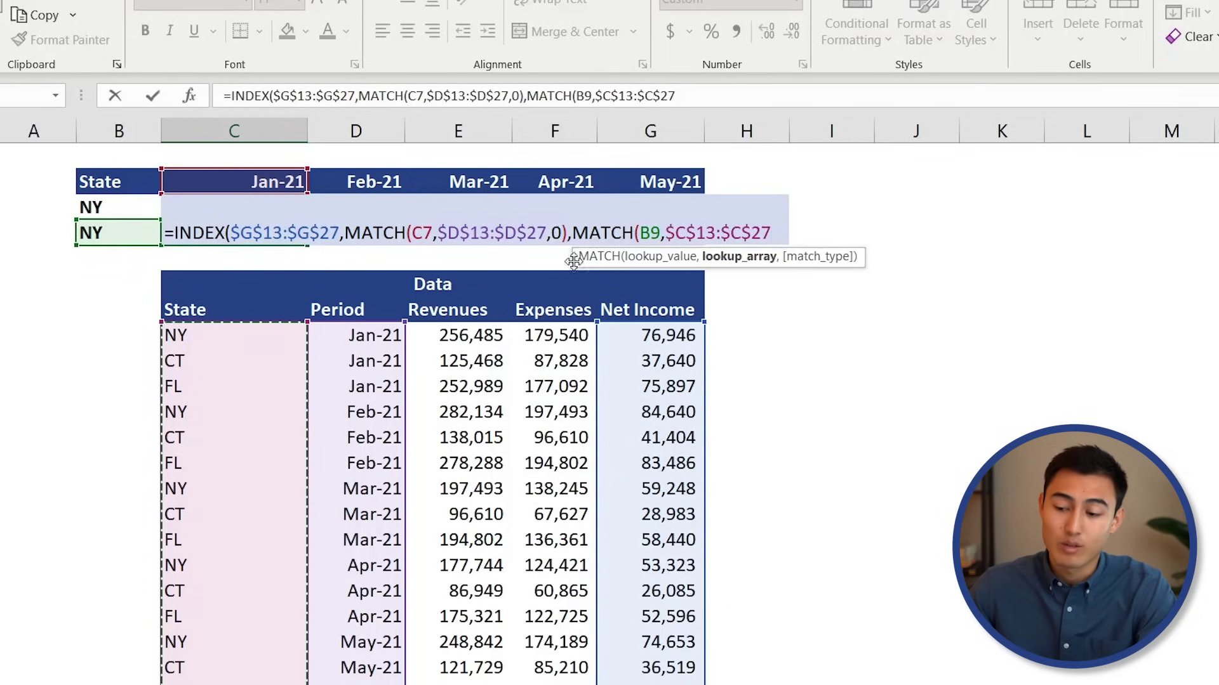
- Make the B9 lookup value in the second MATCH an absolute reference, $B$9
{"action": "left_click", "coordinate": [651, 234]}
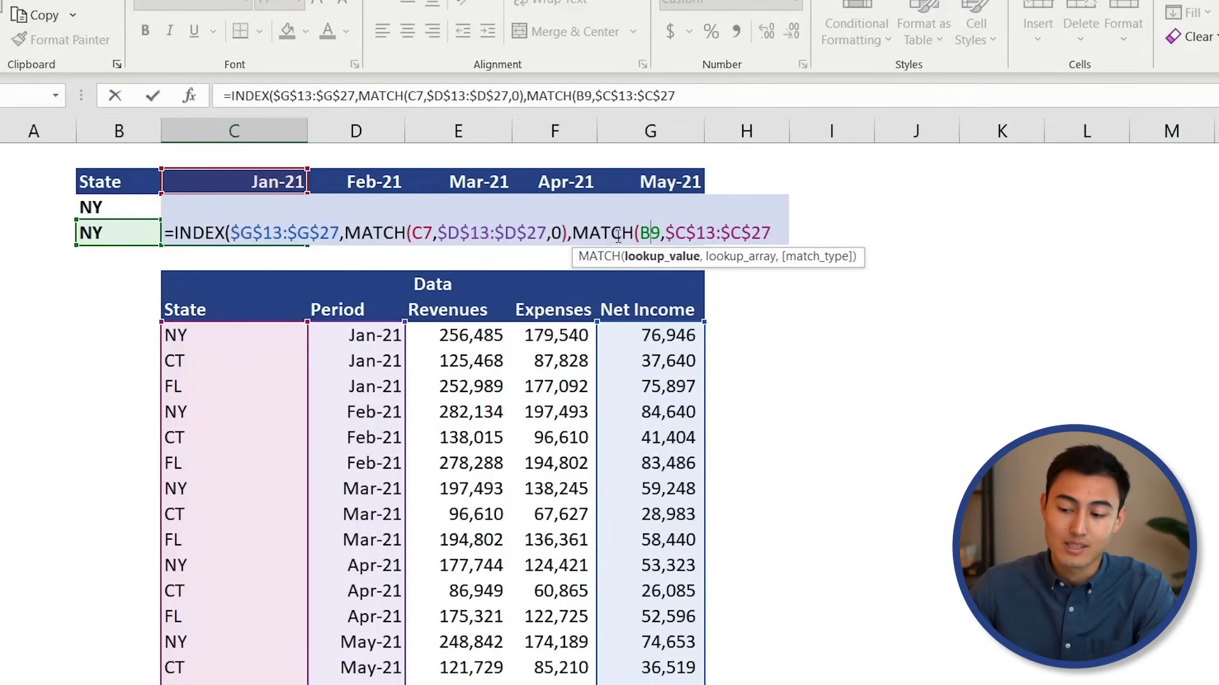
{"action": "key", "text": "shift+Right"}
{"action": "key", "text": "shift+Right"}
{"action": "key", "text": "F4"}
{"action": "key", "text": "Right"}
{"action": "key", "text": "Right"}
{"action": "key", "text": "Right"}
{"action": "key", "text": "Right"}
{"action": "key", "text": "Right"}
{"action": "key", "text": "Right"}
{"action": "key", "text": "Right"}
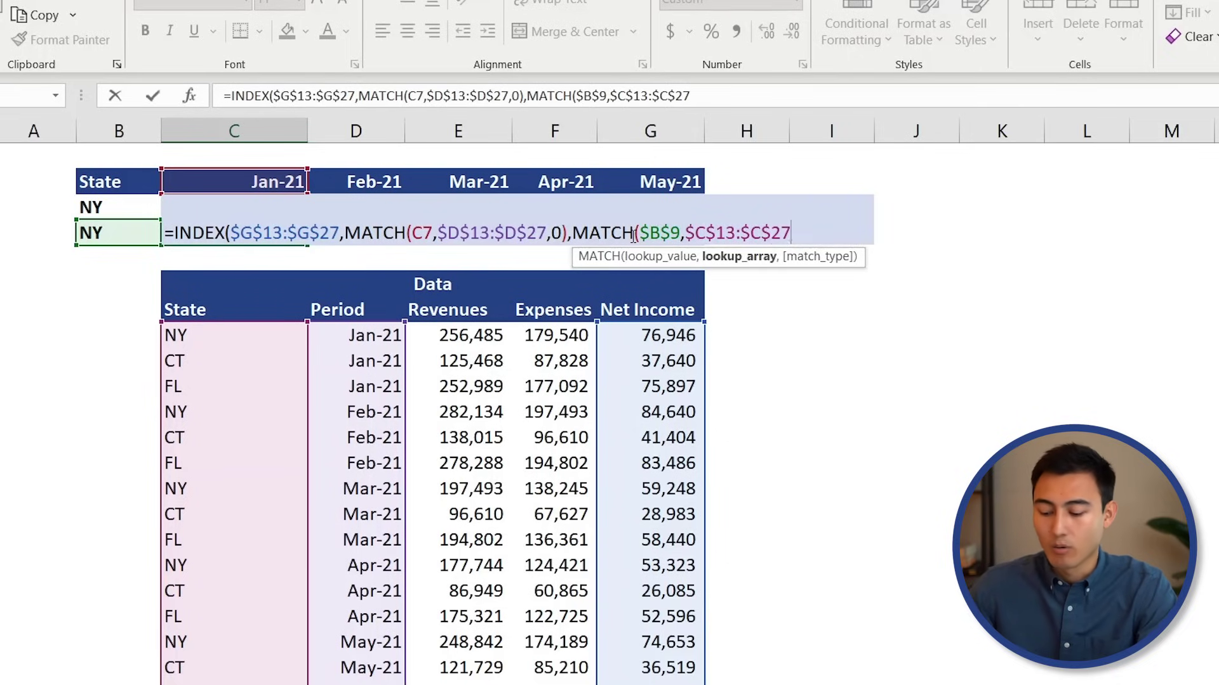
- Set the second MATCH to exact match 0 and complete the INDEX/MATCH formula in C9
{"action": "type", "text": ",0)"}
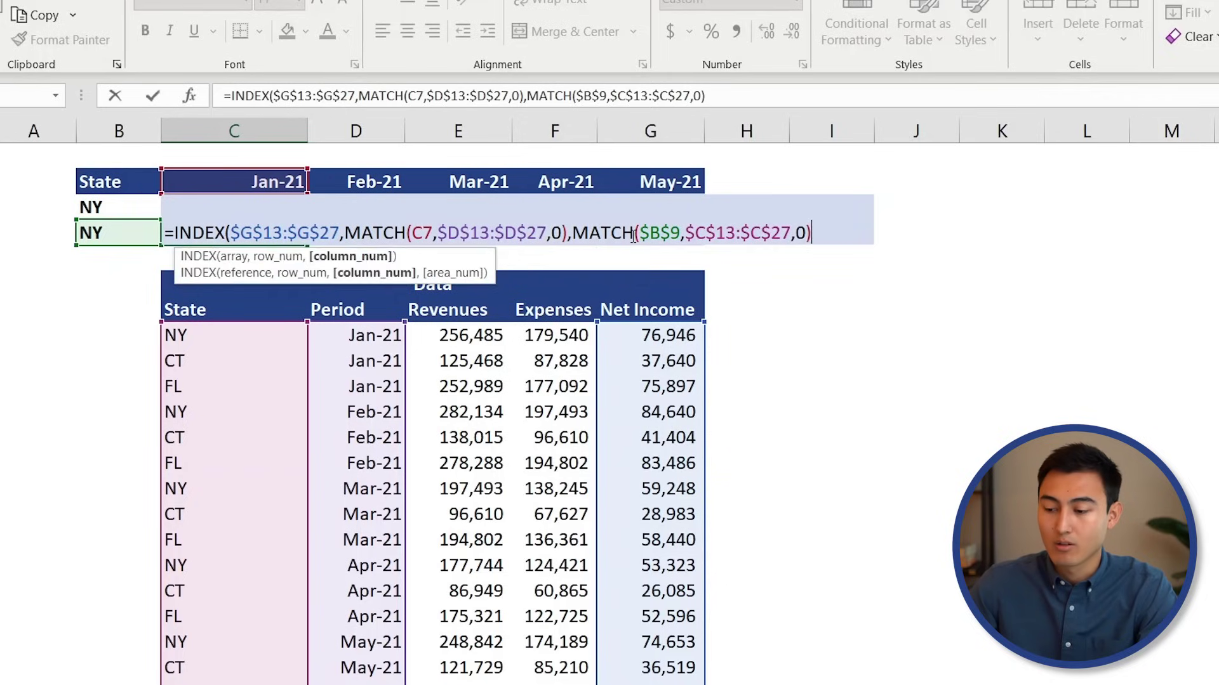
{"action": "type", "text": ")"}
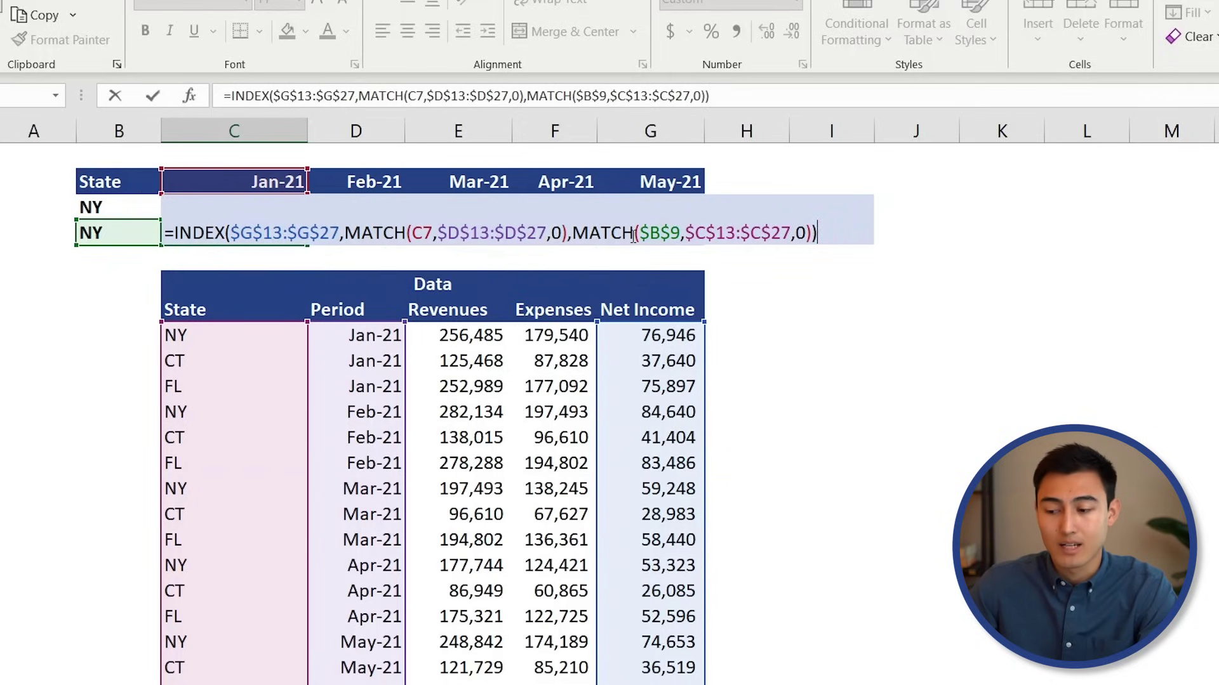
{"action": "key", "text": "Return"}
{"action": "key", "text": "Up"}
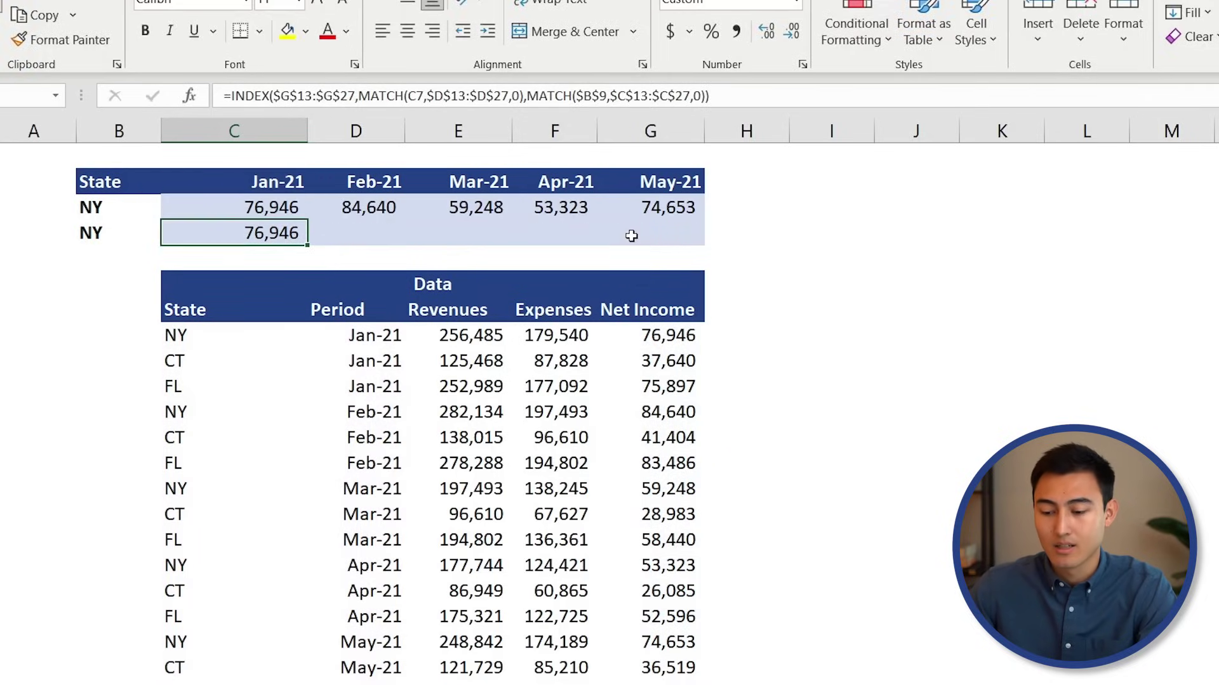
- Copy the INDEX/MATCH formula from C9 across through G9 and check the copied cells
{"action": "key", "text": "ctrl+c"}
{"action": "key", "text": "shift+Right"}
{"action": "key", "text": "shift+Right"}
{"action": "key", "text": "shift+Right"}
{"action": "key", "text": "shift+Right"}
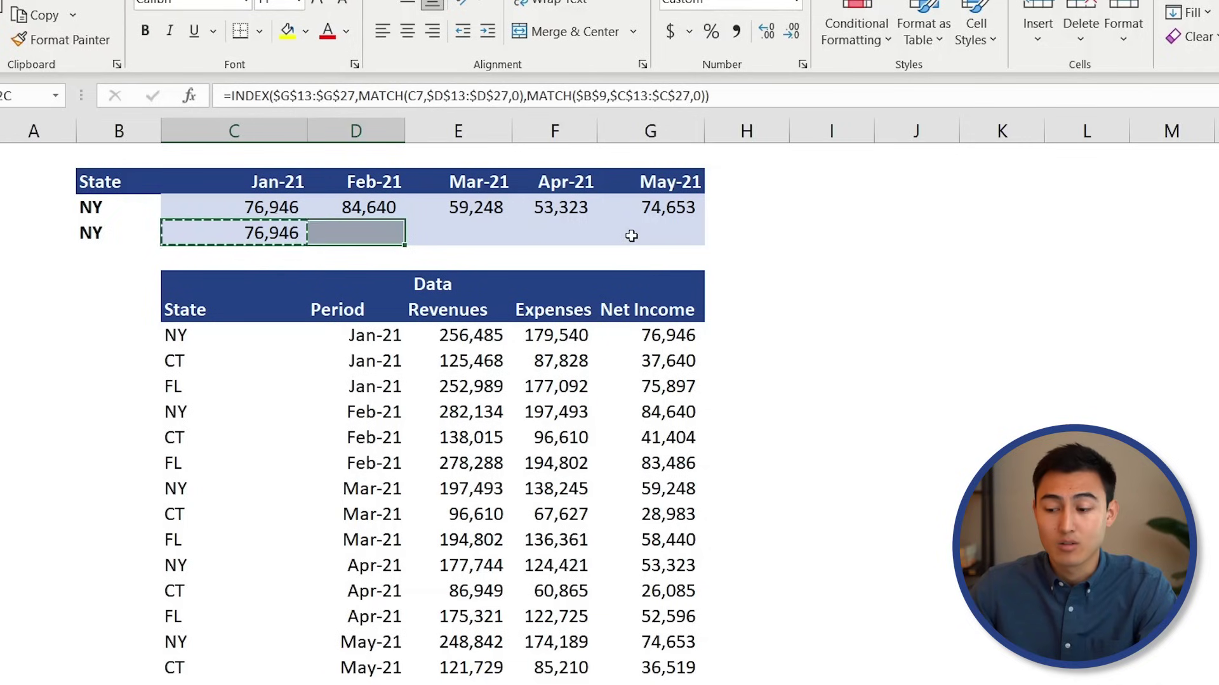
{"action": "key", "text": "ctrl+v"}
{"action": "key", "text": "Right"}
{"action": "key", "text": "Right"}
{"action": "key", "text": "Right"}
{"action": "key", "text": "Right"}
{"action": "key", "text": "Right"}
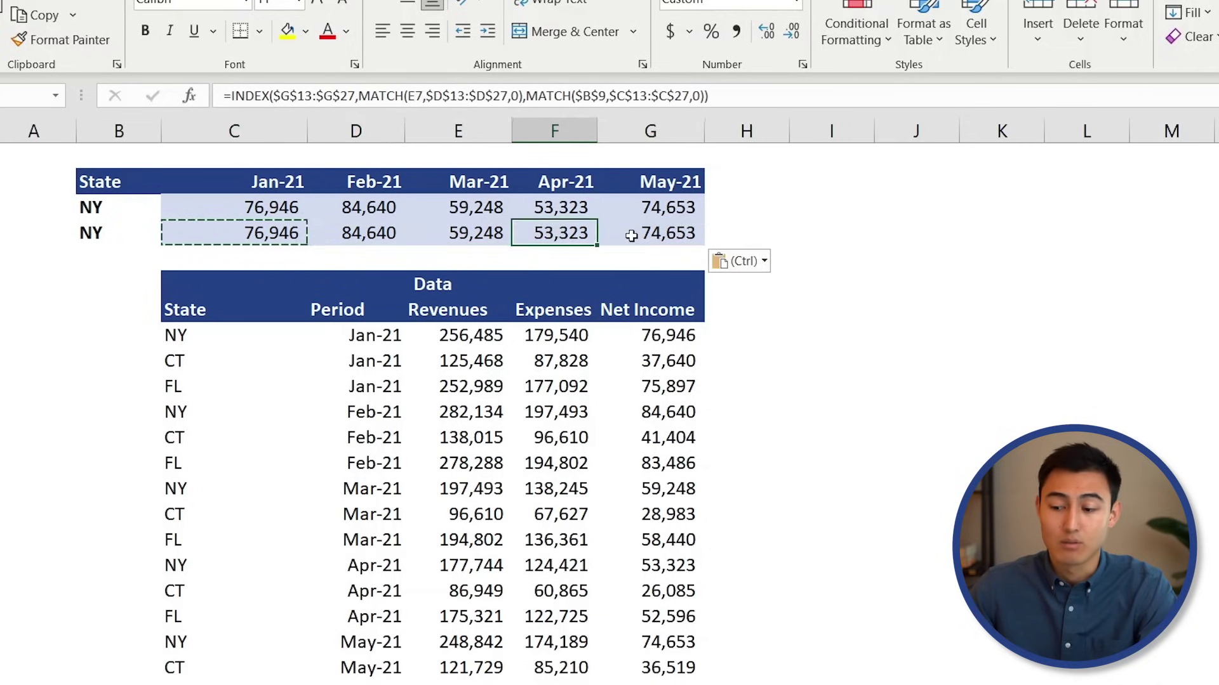
{"action": "key", "text": "Left"}
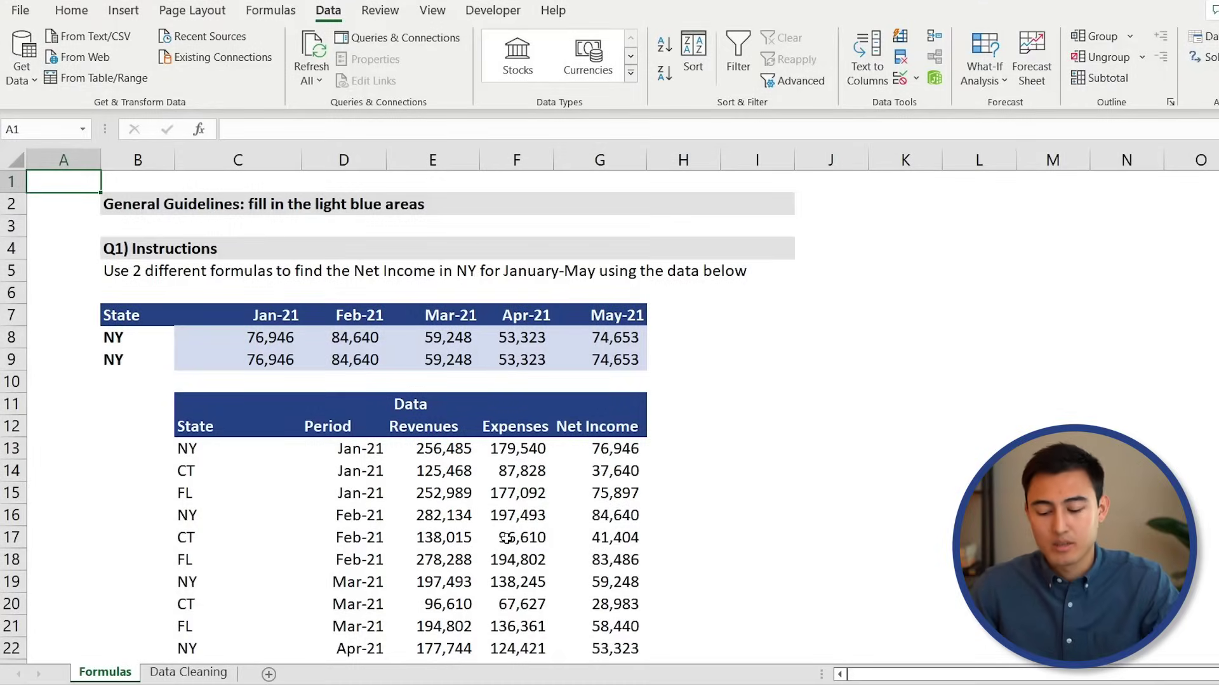
- Read the two Q2 instruction steps below the data and examine the Choose Month and Net Income in NY cells
{"action": "key", "text": "ctrl+Down"}
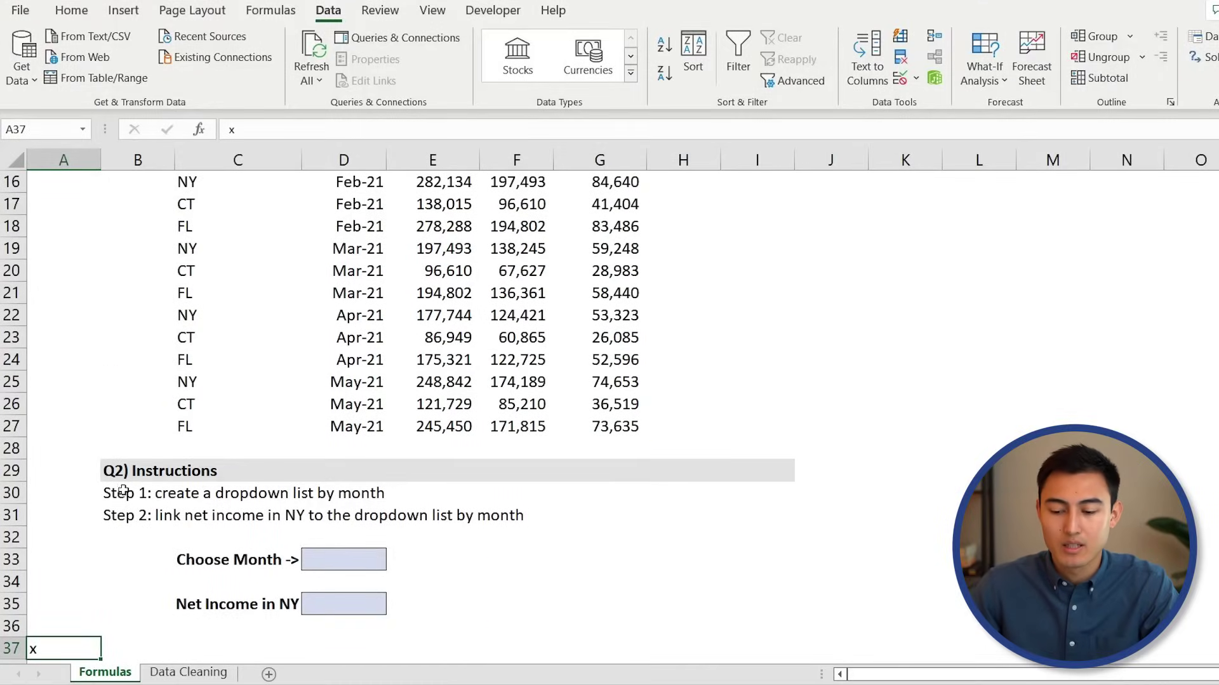
{"action": "key", "text": "Right"}
{"action": "key", "text": "Up"}
{"action": "key", "text": "Up"}
{"action": "key", "text": "Up"}
{"action": "key", "text": "Up"}
{"action": "key", "text": "Up"}
{"action": "key", "text": "Up"}
{"action": "key", "text": "Up"}
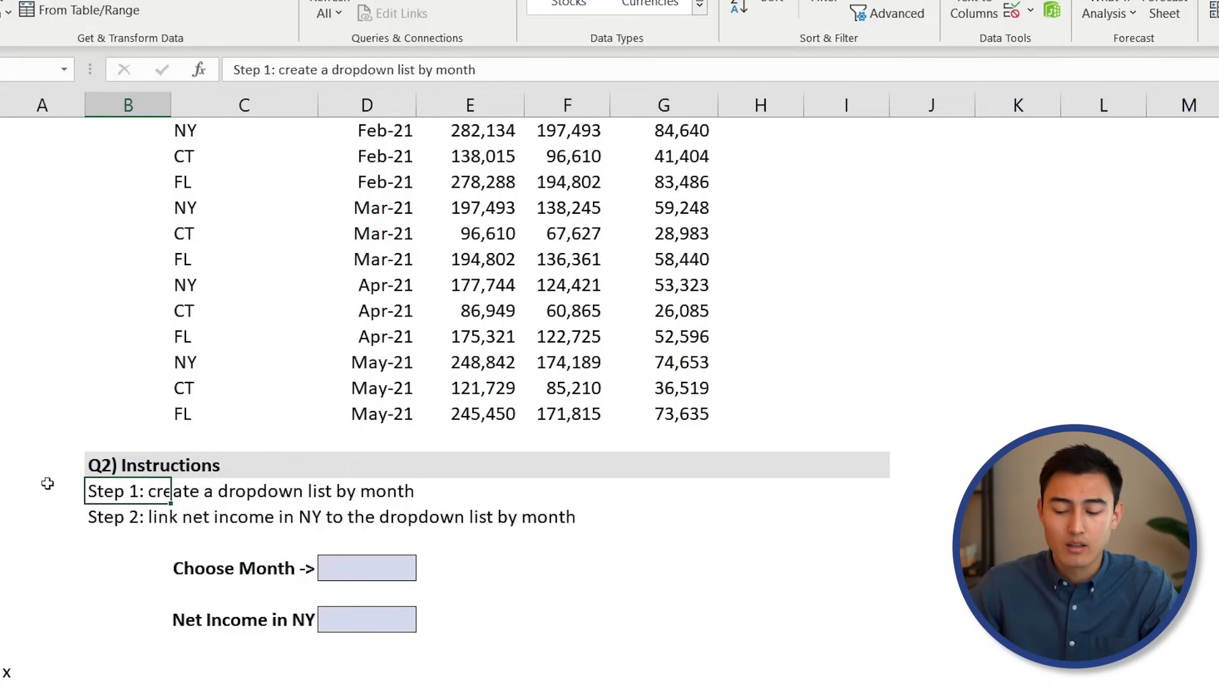
{"action": "key", "text": "Down"}
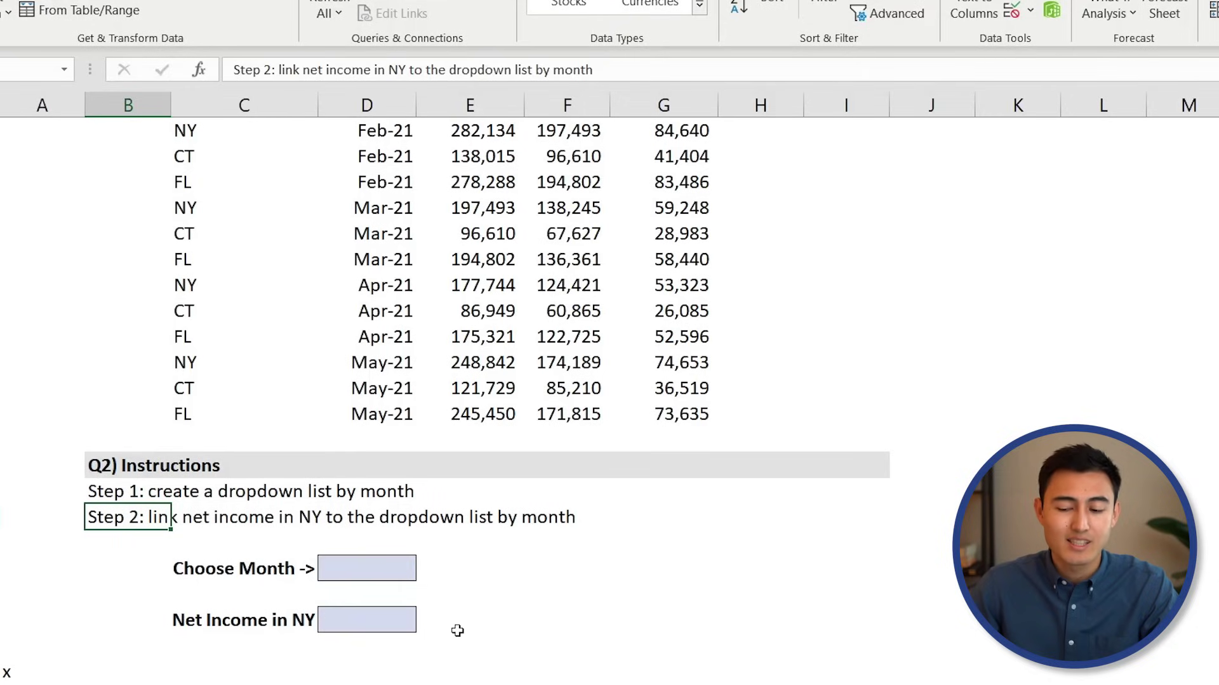
{"action": "left_click", "coordinate": [375, 564]}
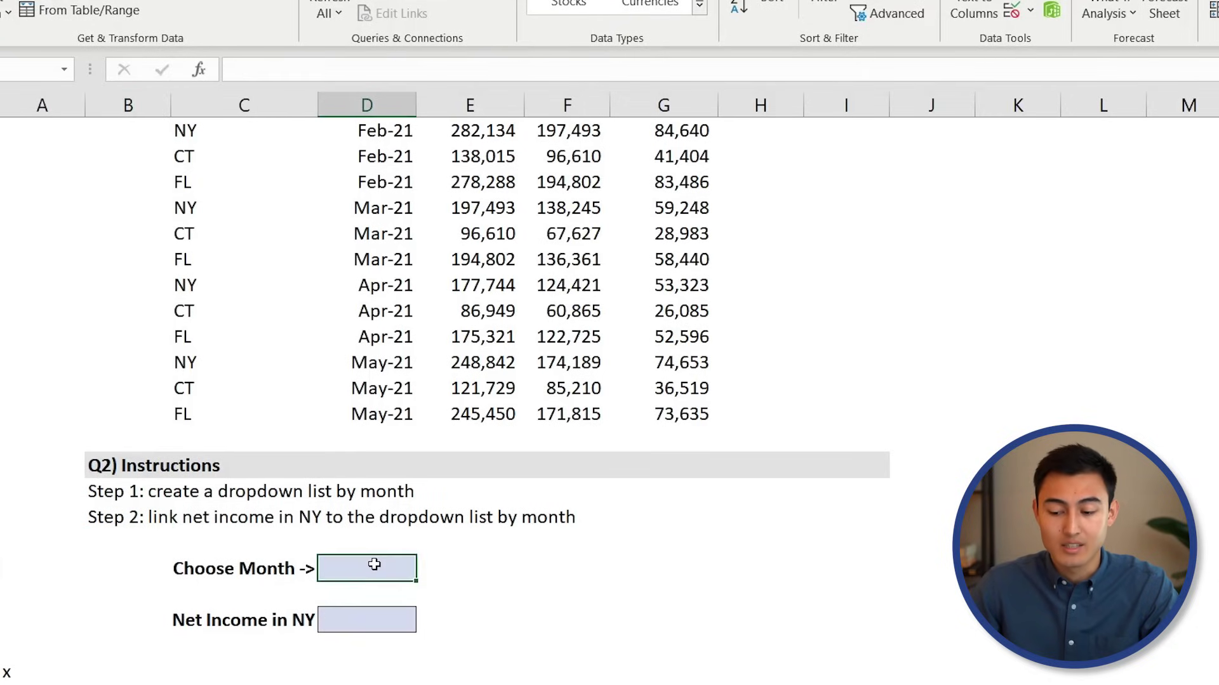
{"action": "left_click", "coordinate": [365, 615]}
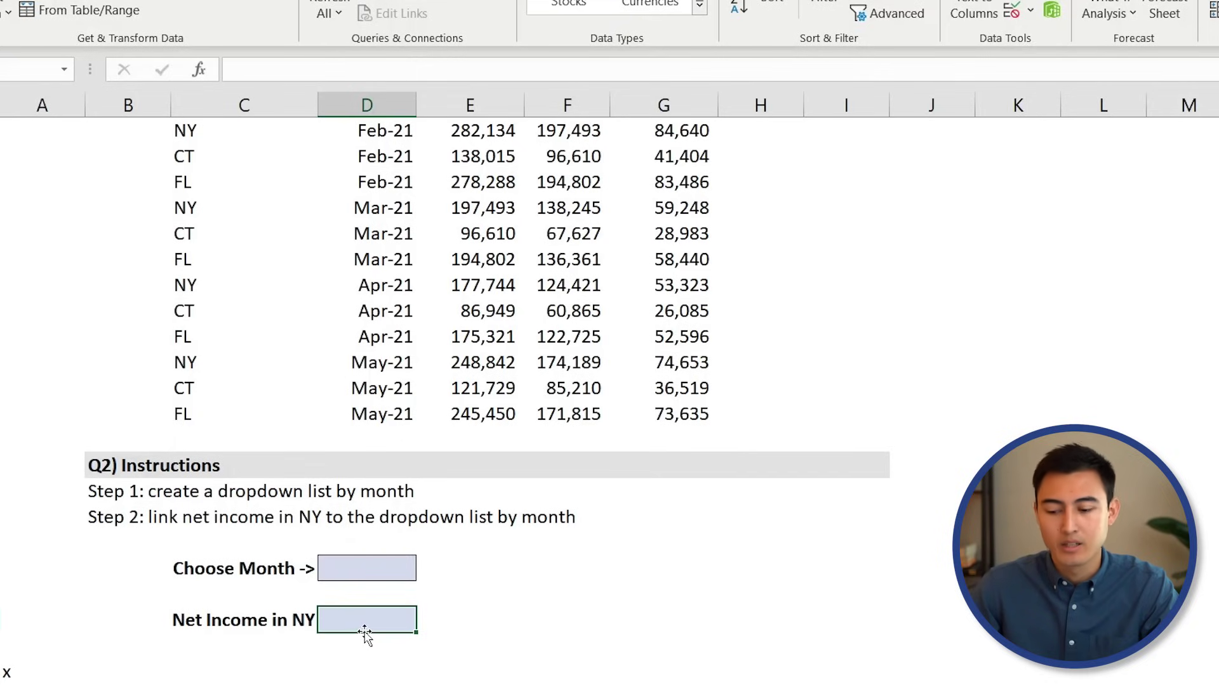
{"action": "key", "text": "Up"}
{"action": "key", "text": "Up"}
{"action": "key", "text": "Left"}
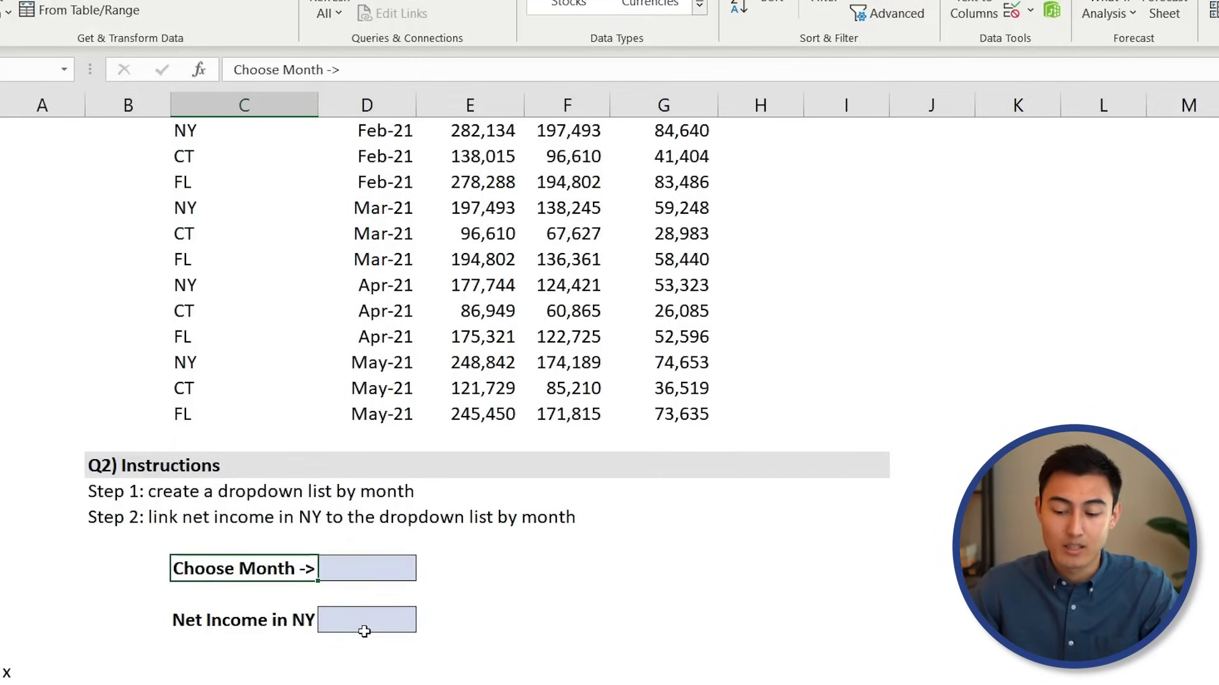
- Start data validation for the Choose Month cell D33 and allow only List values
{"action": "key", "text": "Right"}
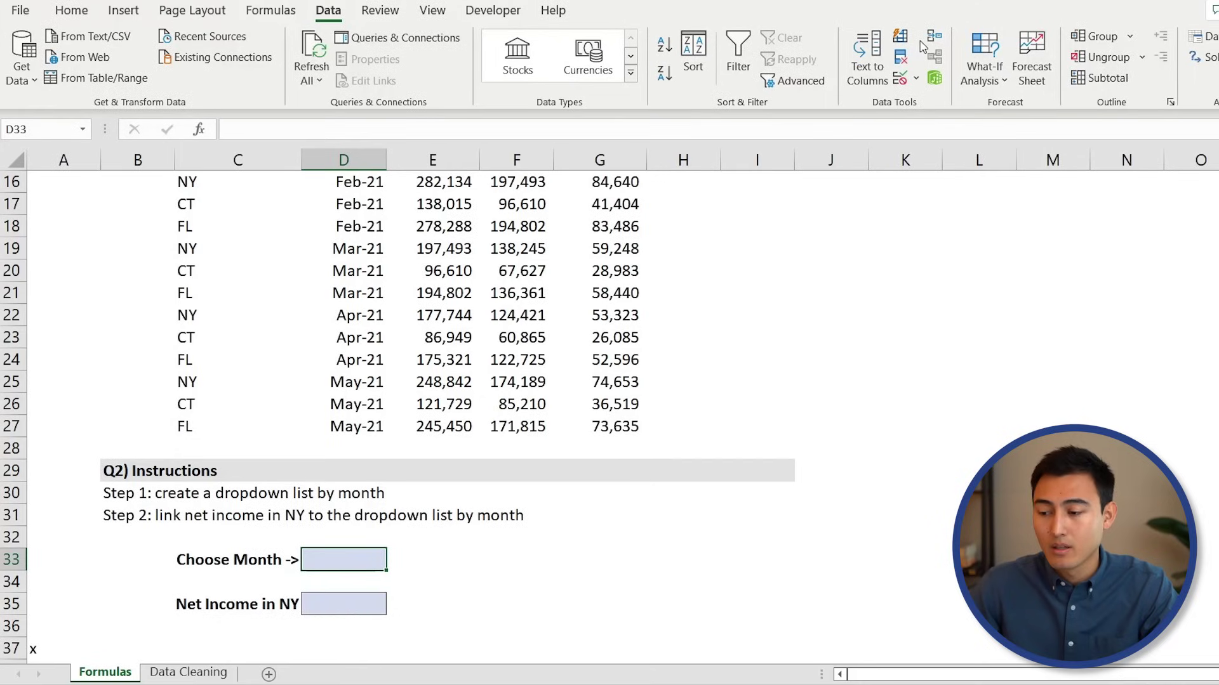
{"action": "left_click", "coordinate": [902, 85]}
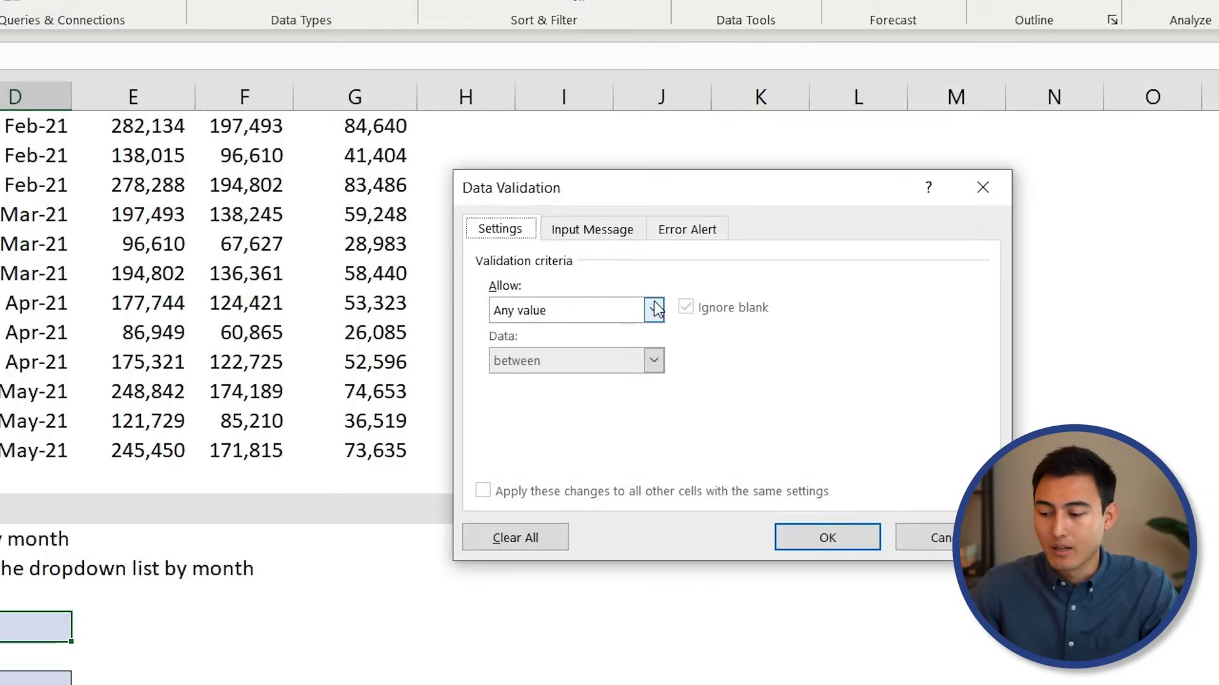
{"action": "left_click", "coordinate": [654, 309]}
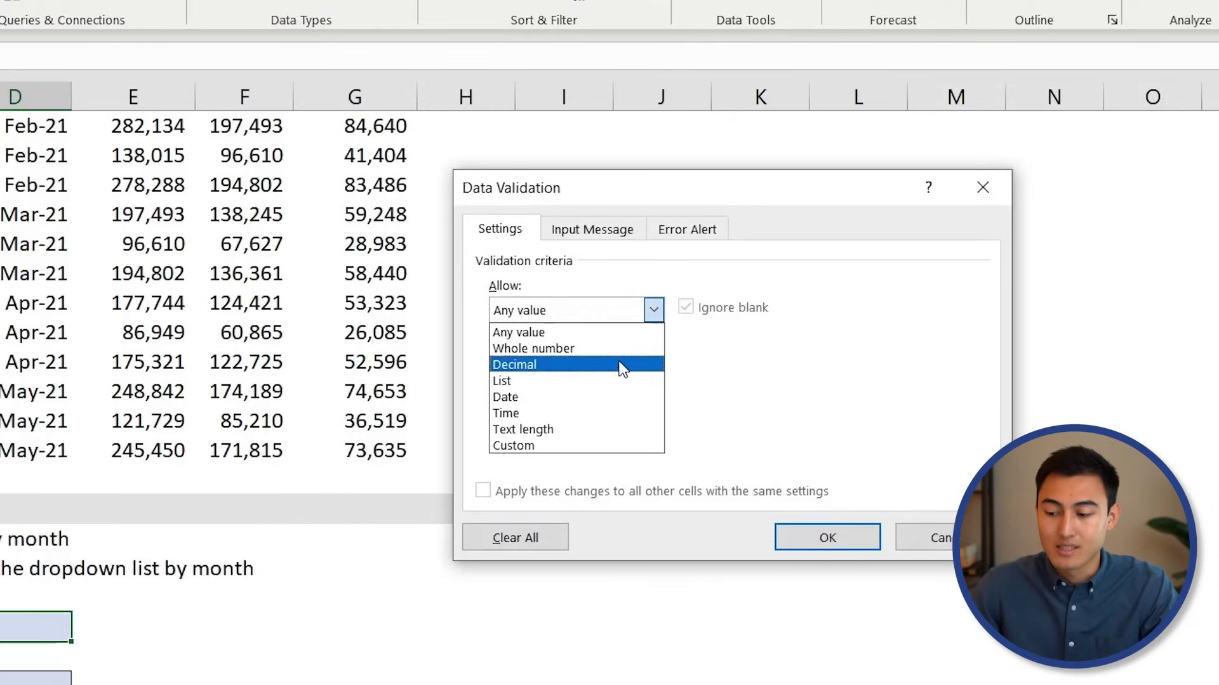
{"action": "left_click", "coordinate": [603, 381]}
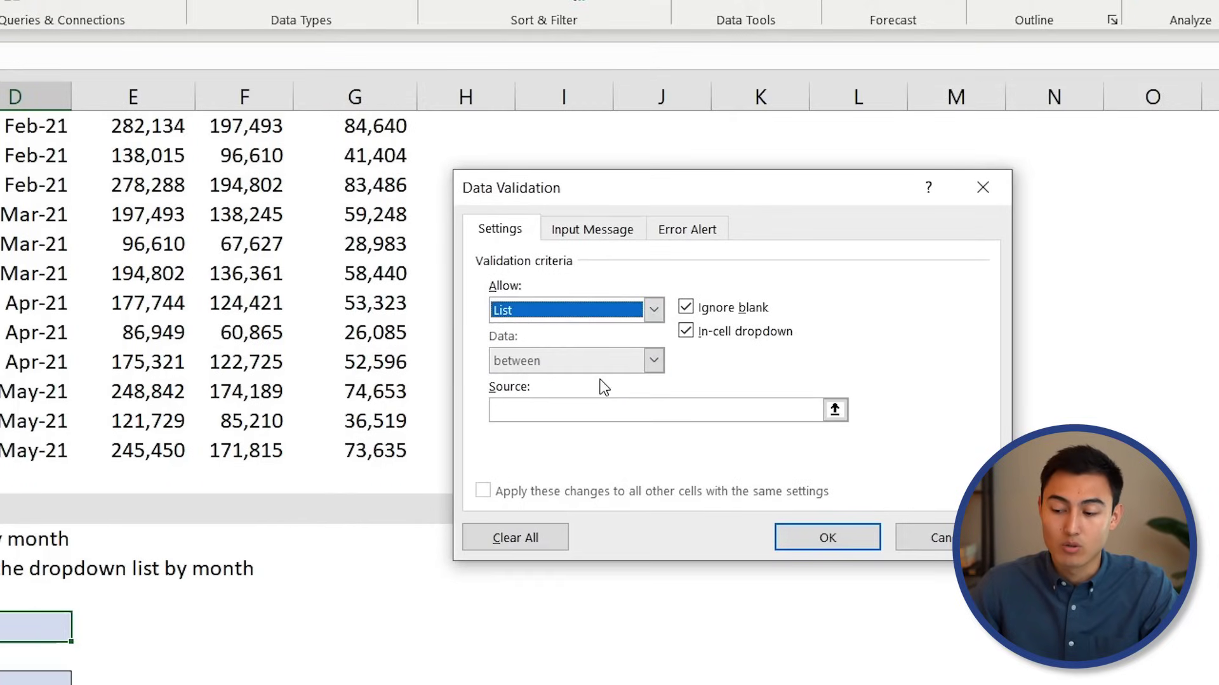
- Set the list validation source to the month headers $C$7:$G$7 and apply it to the Choose Month cell
{"action": "left_click", "coordinate": [555, 418]}
{"action": "left_click", "coordinate": [835, 409]}
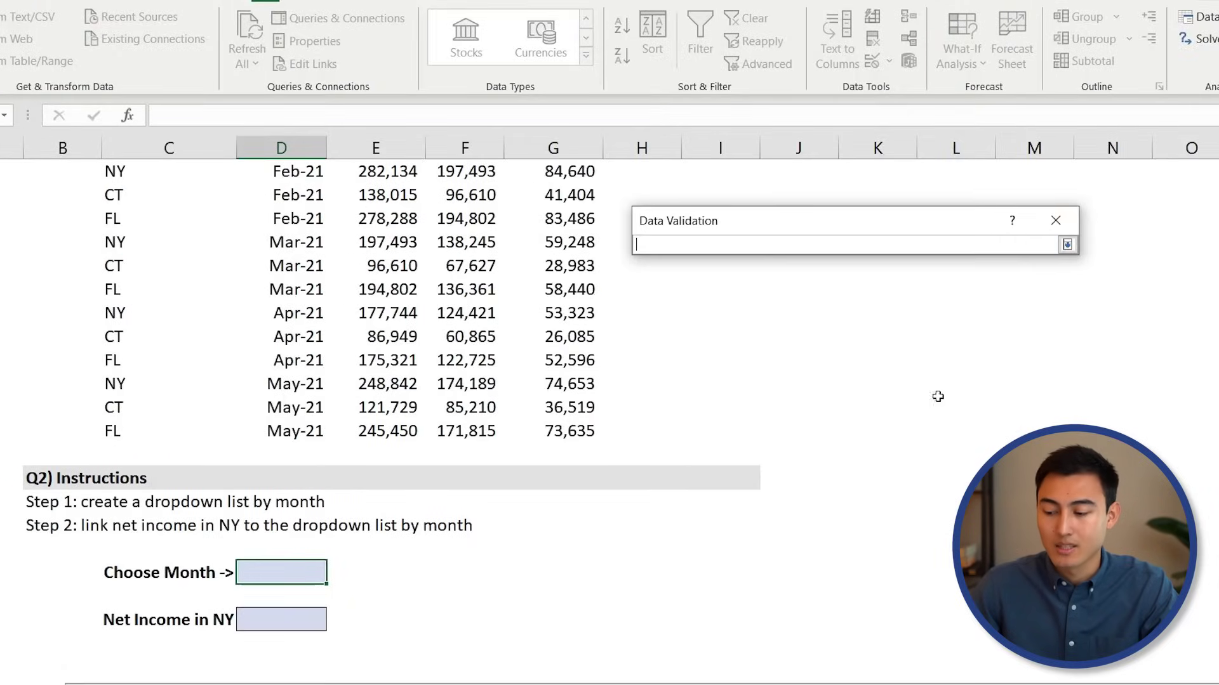
{"action": "scroll", "coordinate": [336, 405], "scroll_direction": "up", "scroll_amount": 5}
{"action": "left_click_drag", "start_coordinate": [208, 311], "coordinate": [552, 314]}
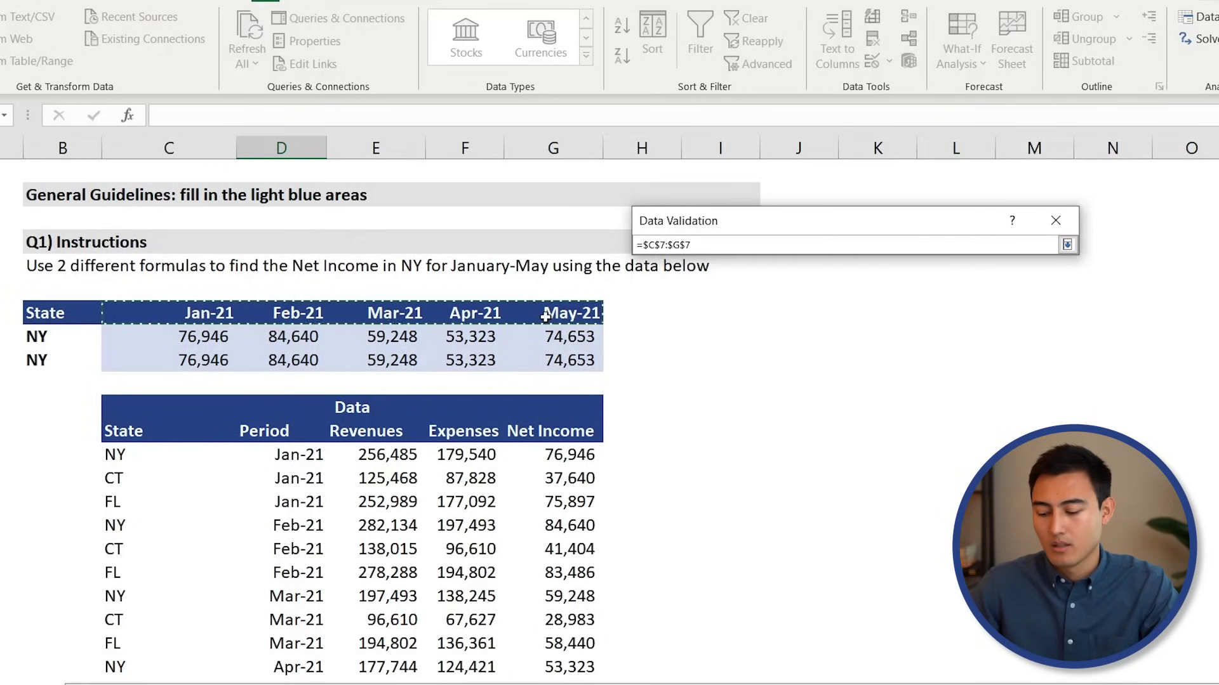
{"action": "left_click", "coordinate": [1067, 246]}
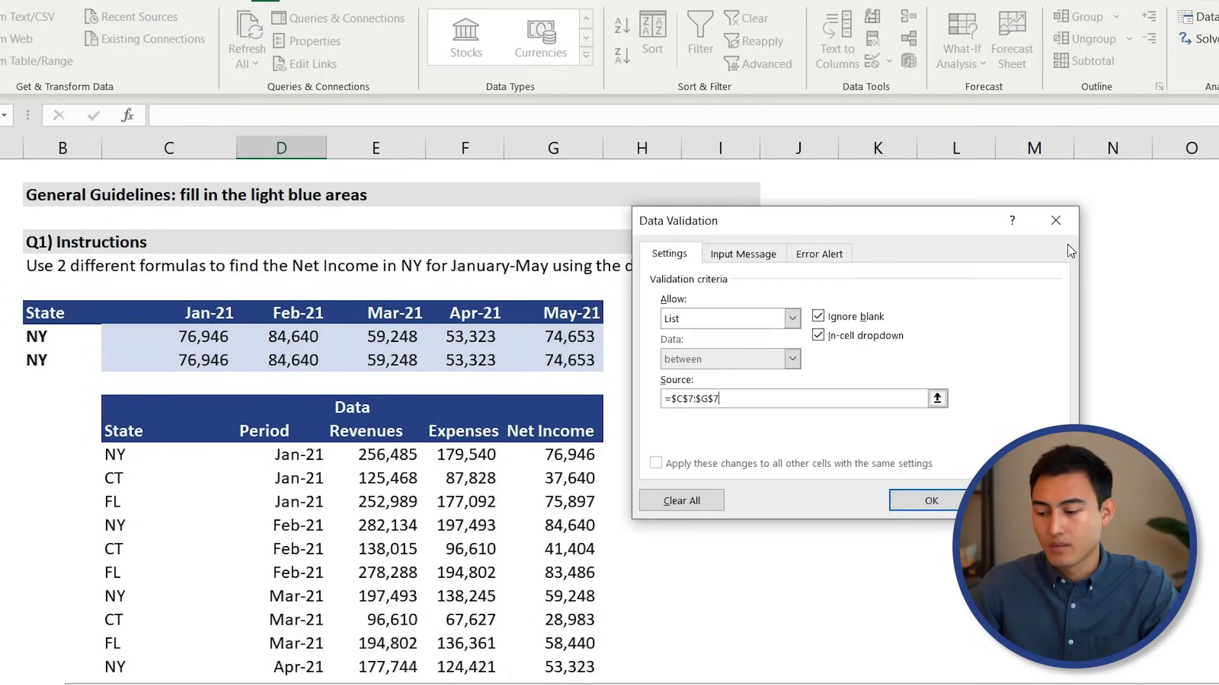
{"action": "key", "text": "Return"}
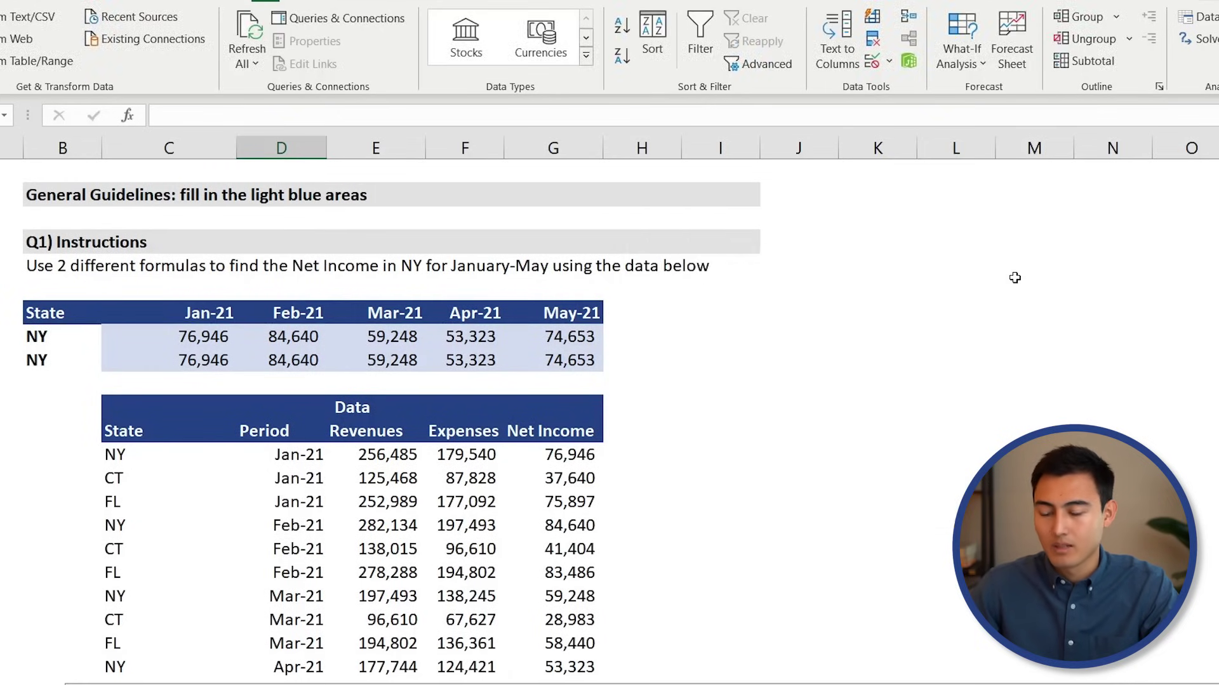
- Choose Mar-21 from the new dropdown in the Choose Month cell D33
{"action": "key", "text": "Left"}
{"action": "key", "text": "Down"}
{"action": "key", "text": "Up"}
{"action": "key", "text": "Right"}
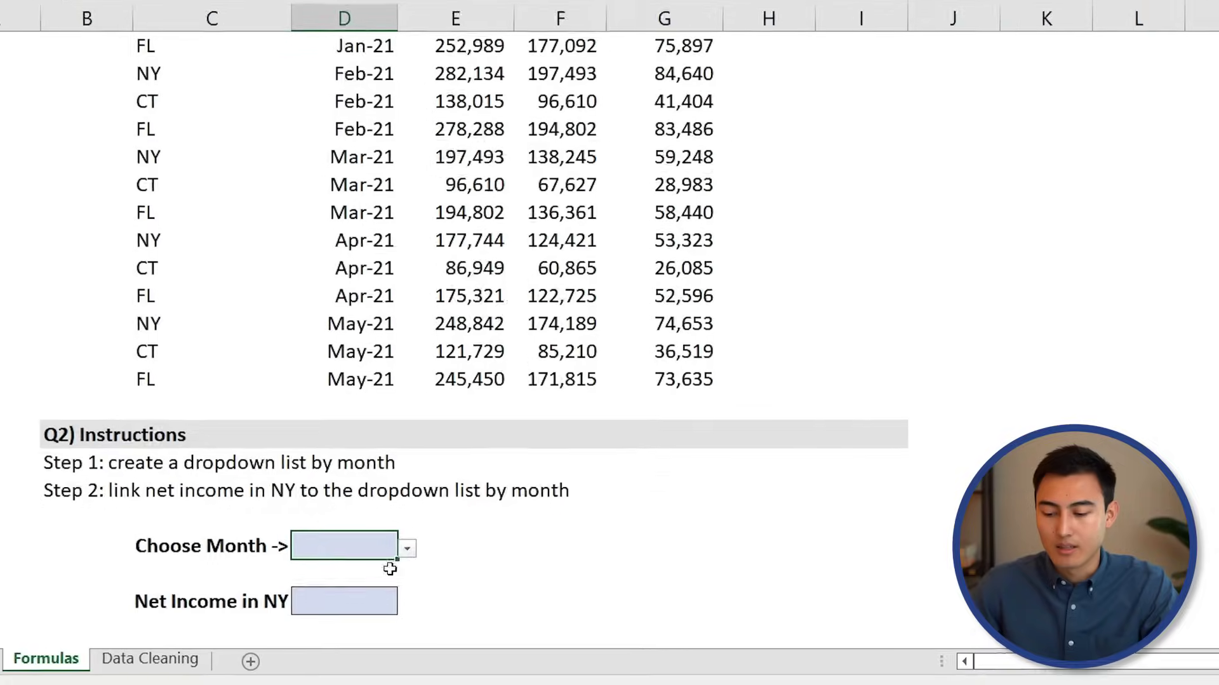
{"action": "left_click", "coordinate": [415, 543]}
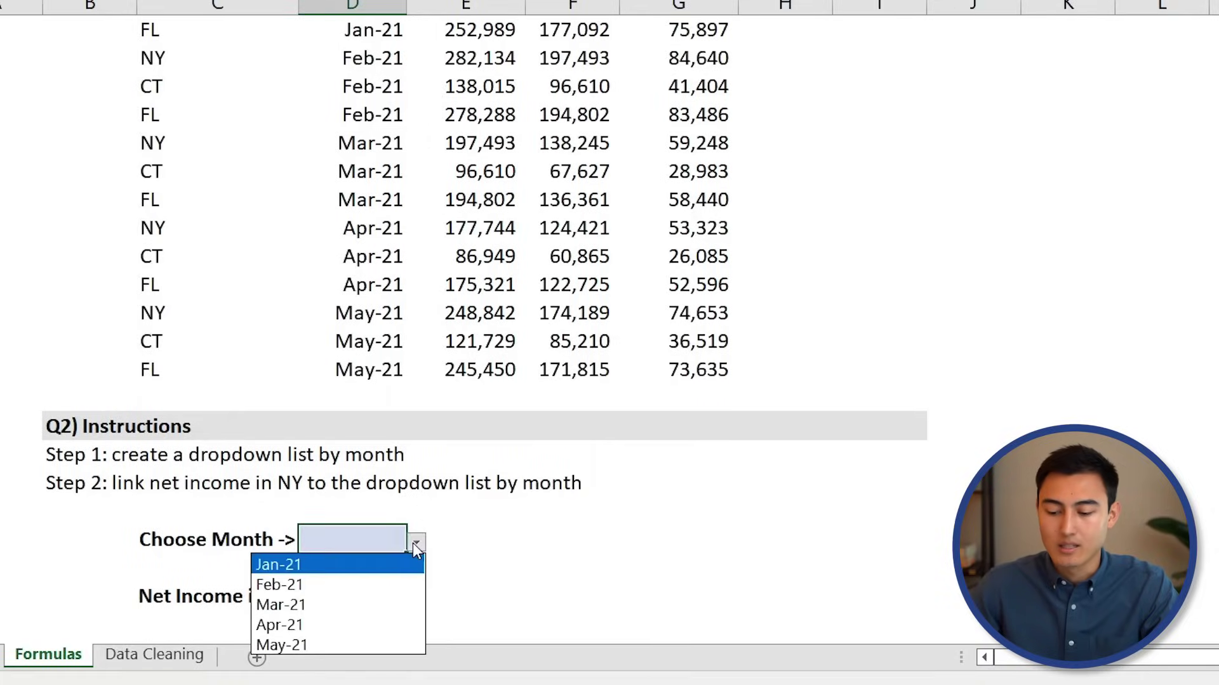
{"action": "left_click", "coordinate": [352, 609]}
- Start an XLOOKUP formula in the Net Income in NY cell D35 with the chosen month D33 as lookup value
{"action": "key", "text": "Down"}
{"action": "key", "text": "Down"}
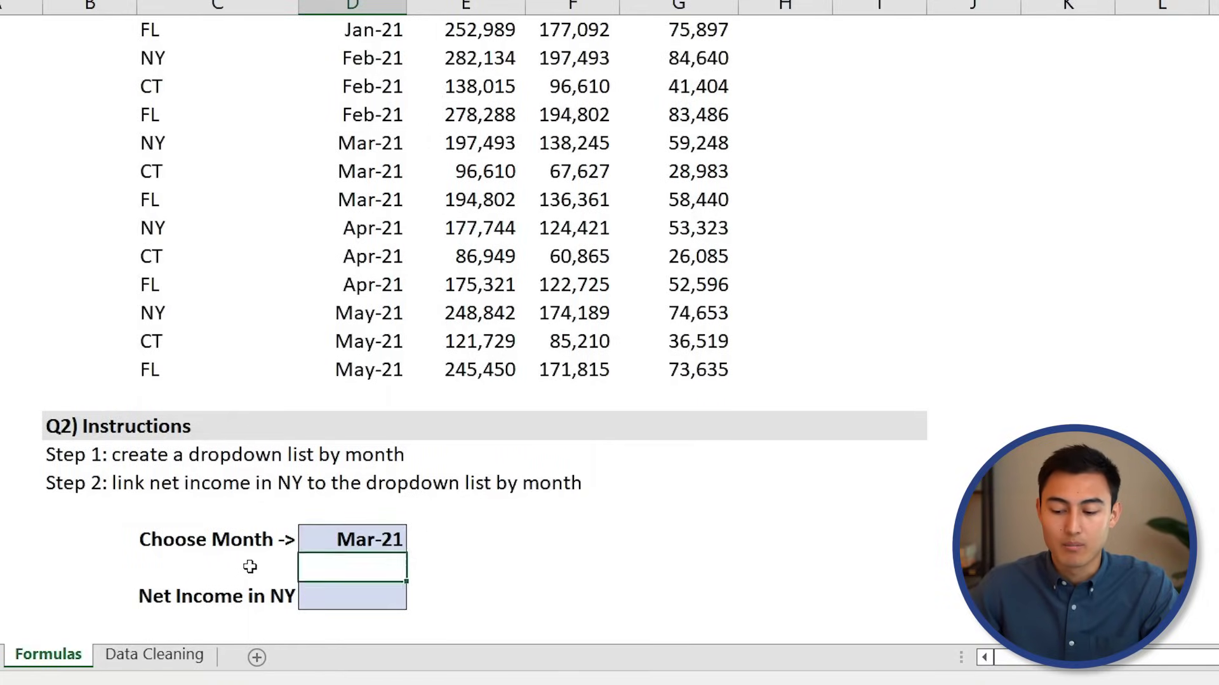
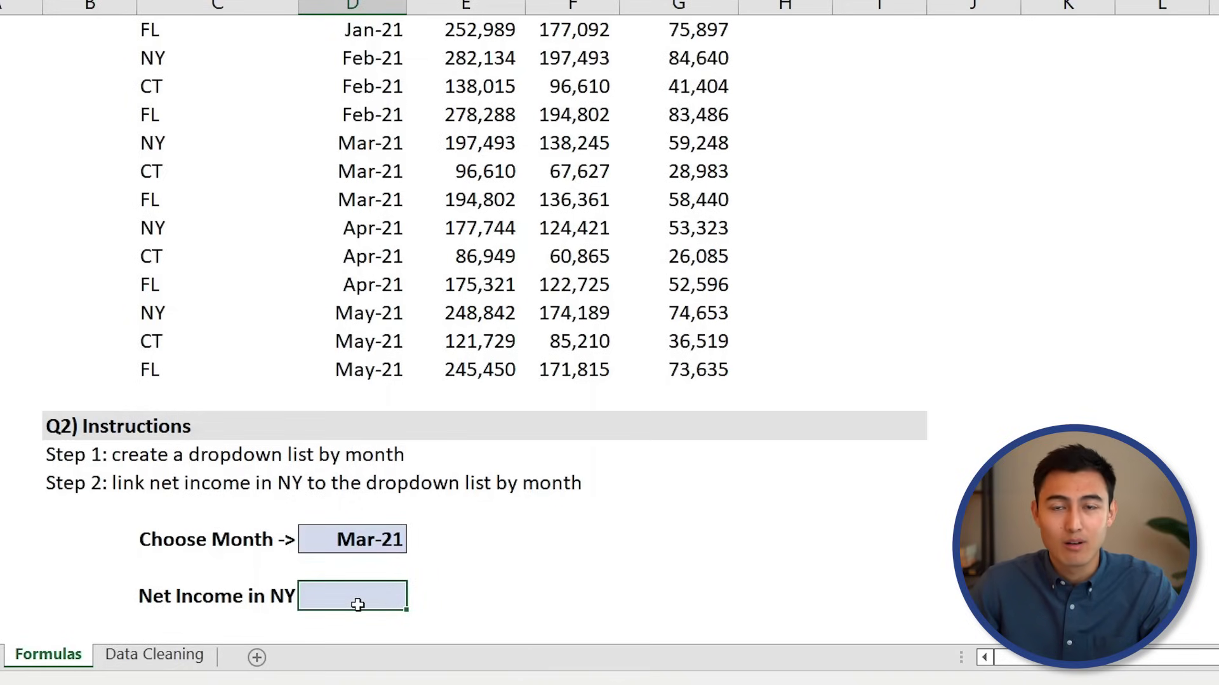
{"action": "type", "text": "=xl"}
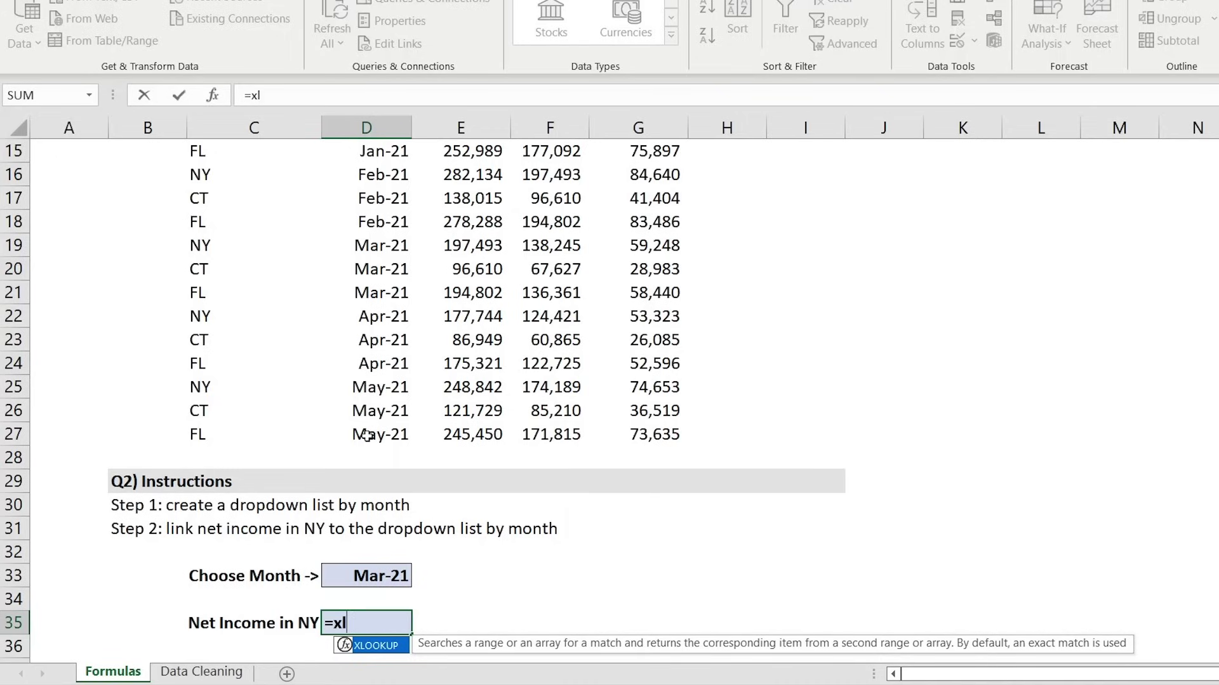
{"action": "key", "text": "Tab"}
{"action": "key", "text": "Up"}
{"action": "key", "text": "Up"}
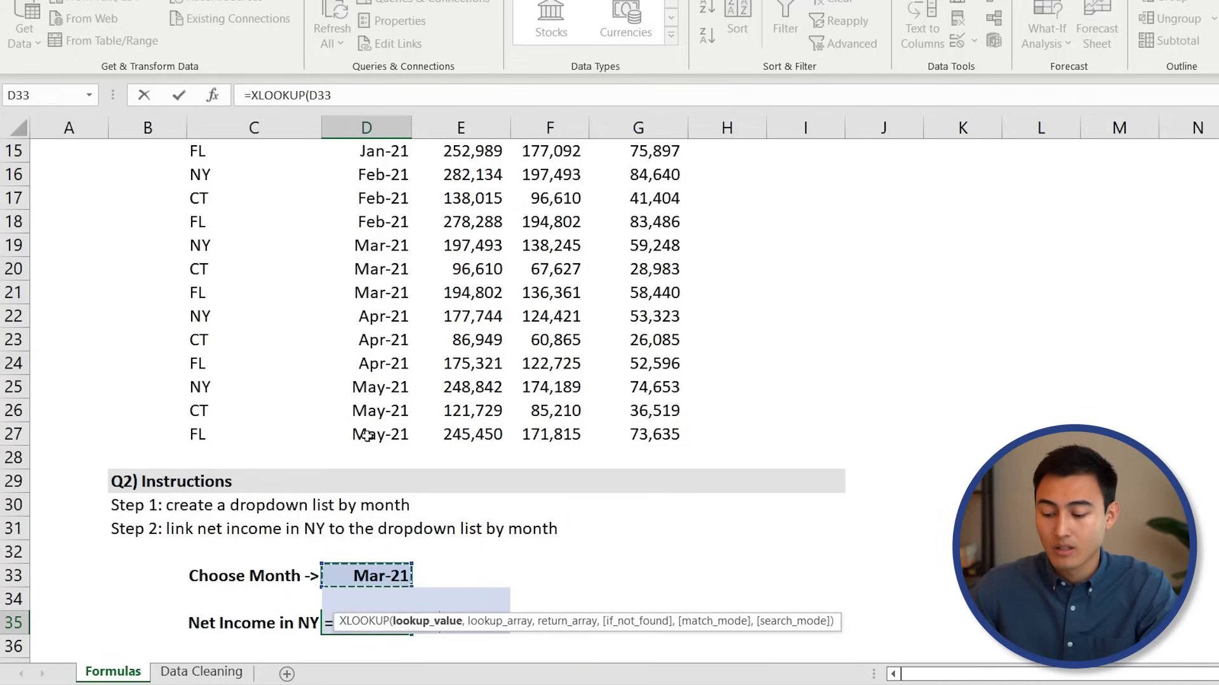
- Set the XLOOKUP lookup array to the month headers C7:G7
{"action": "type", "text": ","}
{"action": "key", "text": "Up"}
{"action": "key", "text": "Up"}
{"action": "key", "text": "Up"}
{"action": "key", "text": "Up"}
{"action": "key", "text": "Up"}
{"action": "key", "text": "Up"}
{"action": "key", "text": "Up"}
{"action": "key", "text": "Up"}
{"action": "key", "text": "Up"}
{"action": "key", "text": "Up"}
{"action": "key", "text": "Up"}
{"action": "key", "text": "Up"}
{"action": "key", "text": "Up"}
{"action": "key", "text": "Up"}
{"action": "key", "text": "Up"}
{"action": "key", "text": "Up"}
{"action": "key", "text": "Up"}
{"action": "key", "text": "Up"}
{"action": "key", "text": "Up"}
{"action": "key", "text": "Up"}
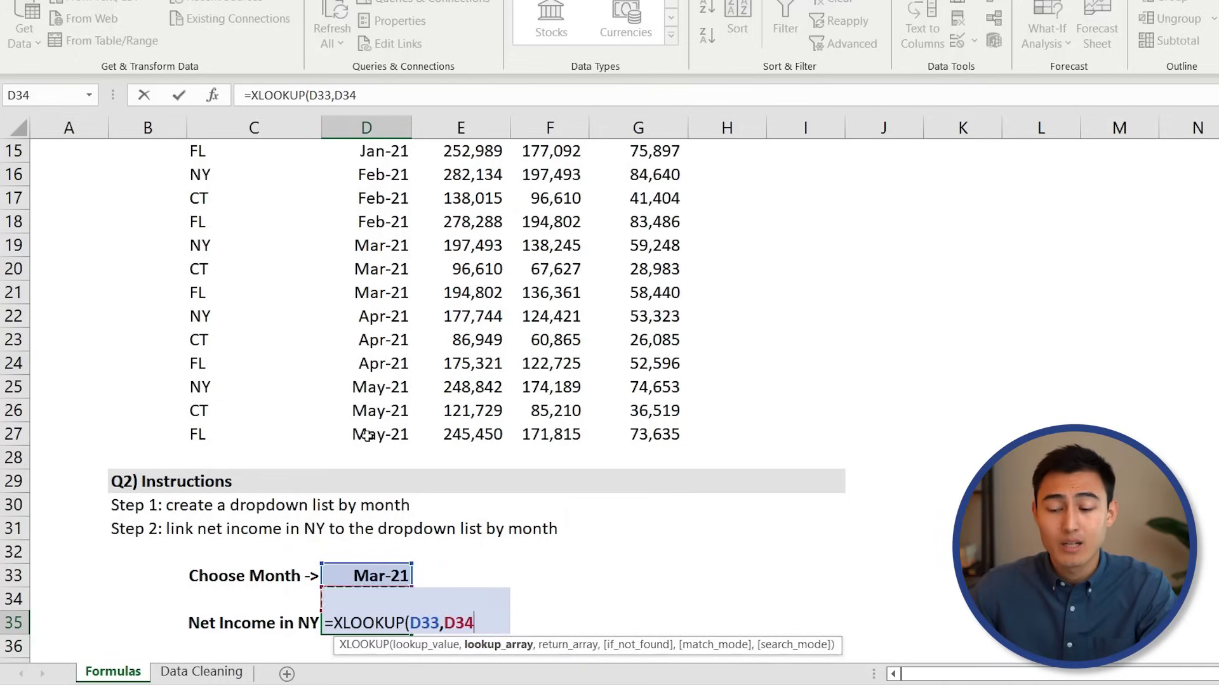
{"action": "key", "text": "Right"}
{"action": "key", "text": "Up"}
{"action": "key", "text": "Up"}
{"action": "key", "text": "Up"}
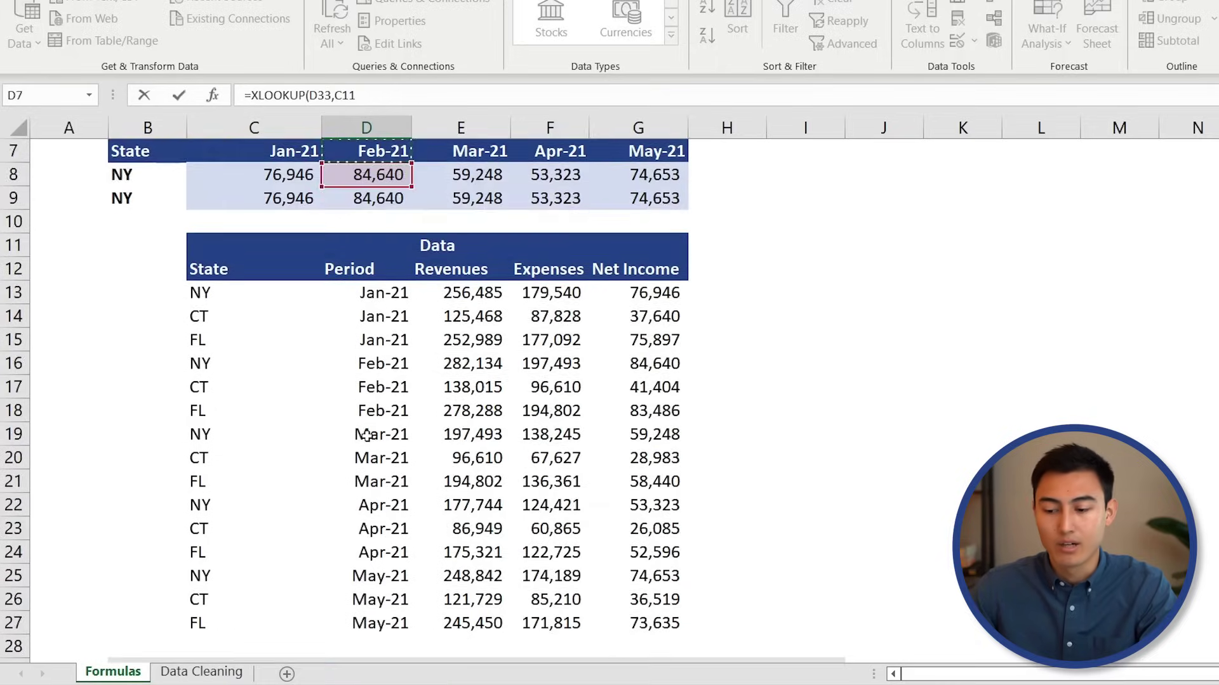
{"action": "key", "text": "Up"}
{"action": "key", "text": "Up"}
{"action": "key", "text": "Up"}
{"action": "key", "text": "Up"}
{"action": "key", "text": "Up"}
{"action": "key", "text": "Down"}
{"action": "key", "text": "Down"}
{"action": "key", "text": "Down"}
{"action": "key", "text": "Down"}
{"action": "key", "text": "Left"}
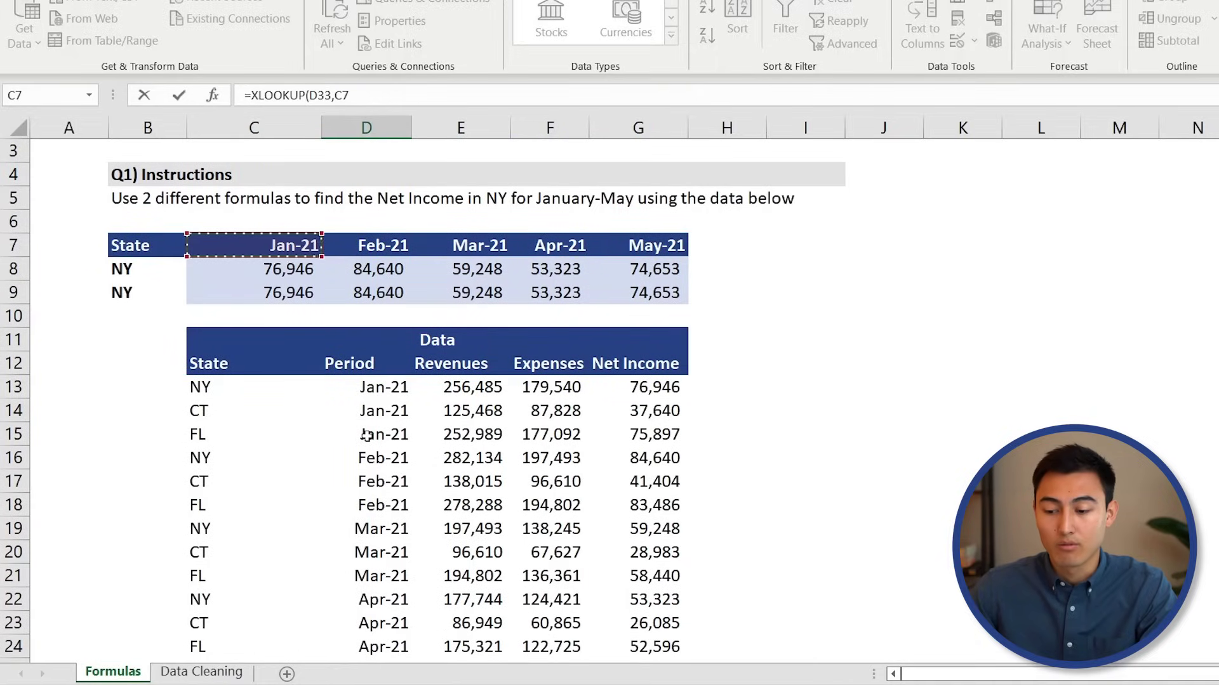
{"action": "key", "text": "ctrl+shift+Right"}
- Set the XLOOKUP return array to the first NY row C8:G8 and complete the formula in D35
{"action": "type", "text": ","}
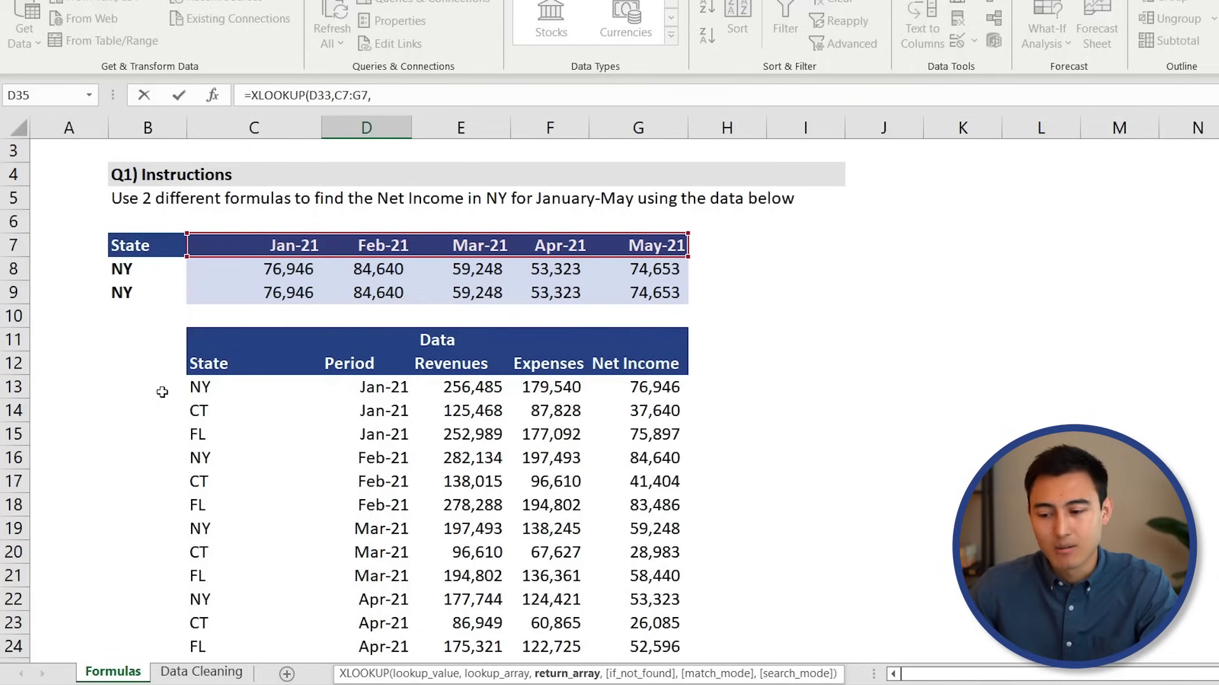
{"action": "key", "text": "Up"}
{"action": "key", "text": "Up"}
{"action": "key", "text": "Up"}
{"action": "key", "text": "Up"}
{"action": "key", "text": "Up"}
{"action": "key", "text": "Up"}
{"action": "key", "text": "Up"}
{"action": "key", "text": "Up"}
{"action": "key", "text": "Up"}
{"action": "key", "text": "Up"}
{"action": "key", "text": "Up"}
{"action": "key", "text": "Up"}
{"action": "key", "text": "Up"}
{"action": "key", "text": "Up"}
{"action": "key", "text": "Up"}
{"action": "key", "text": "Up"}
{"action": "key", "text": "Up"}
{"action": "key", "text": "Up"}
{"action": "key", "text": "Up"}
{"action": "key", "text": "Up"}
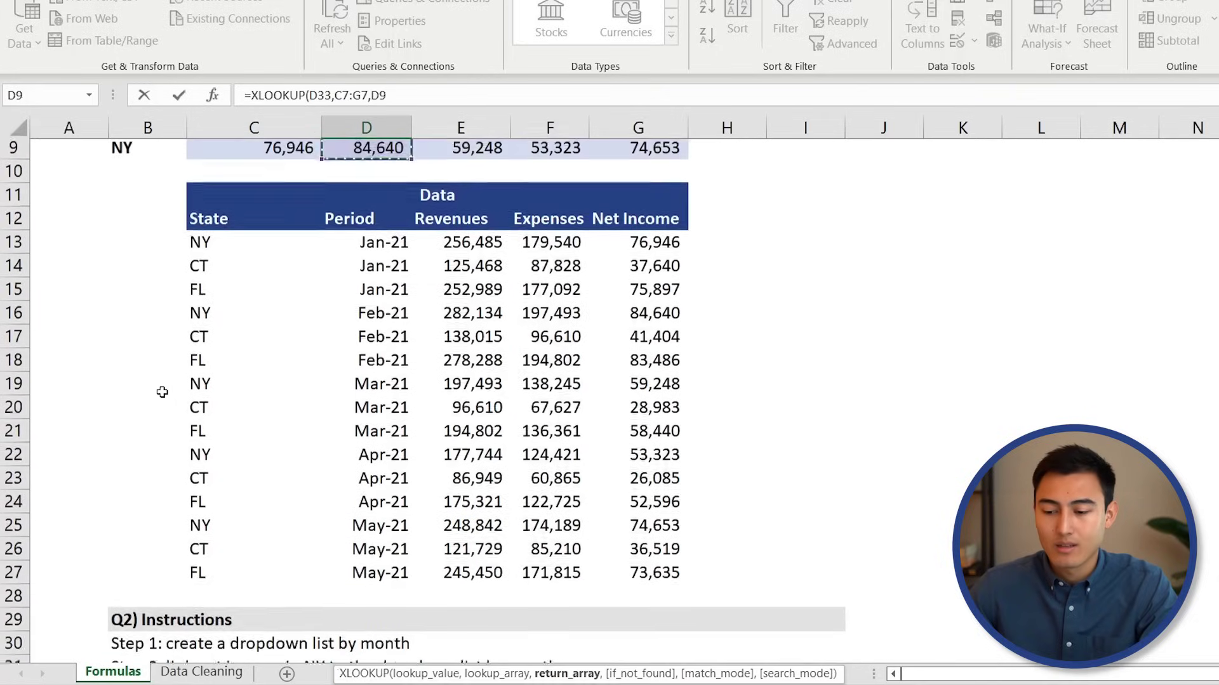
{"action": "key", "text": "Up"}
{"action": "key", "text": "Down"}
{"action": "key", "text": "Left"}
{"action": "key", "text": "Left"}
{"action": "key", "text": "Up"}
{"action": "key", "text": "Right"}
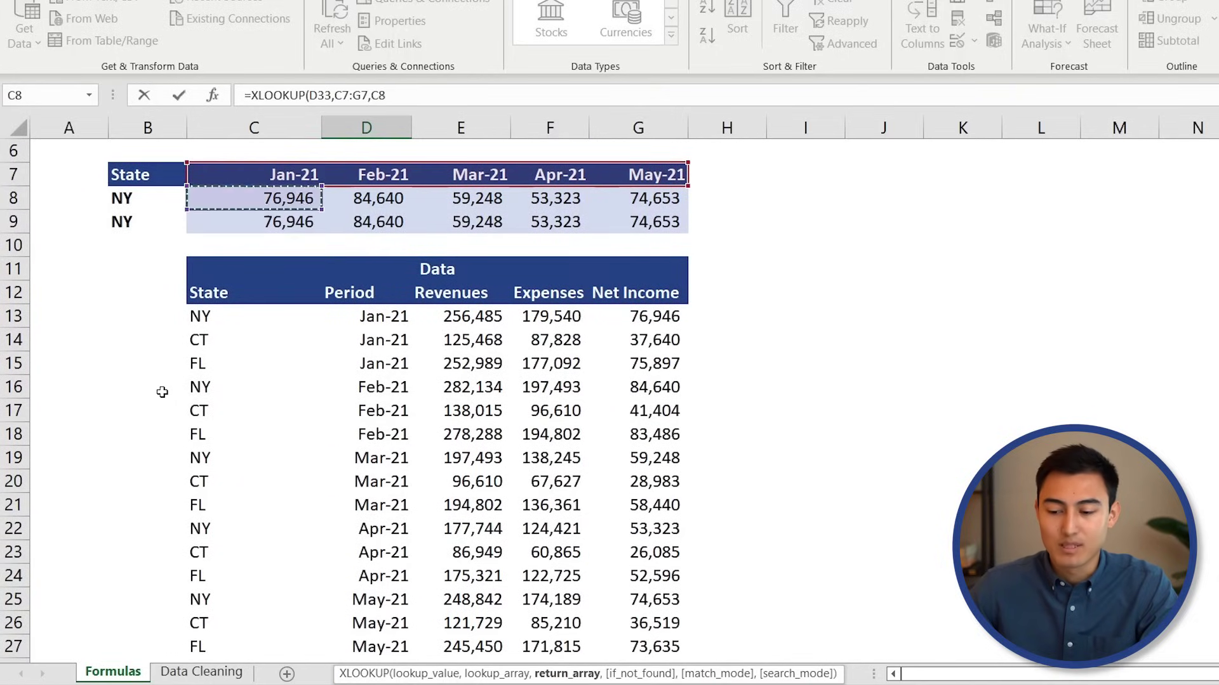
{"action": "key", "text": "Right"}
{"action": "key", "text": "Left"}
{"action": "key", "text": "Down"}
{"action": "key", "text": "Up"}
{"action": "key", "text": "ctrl+shift+Right"}
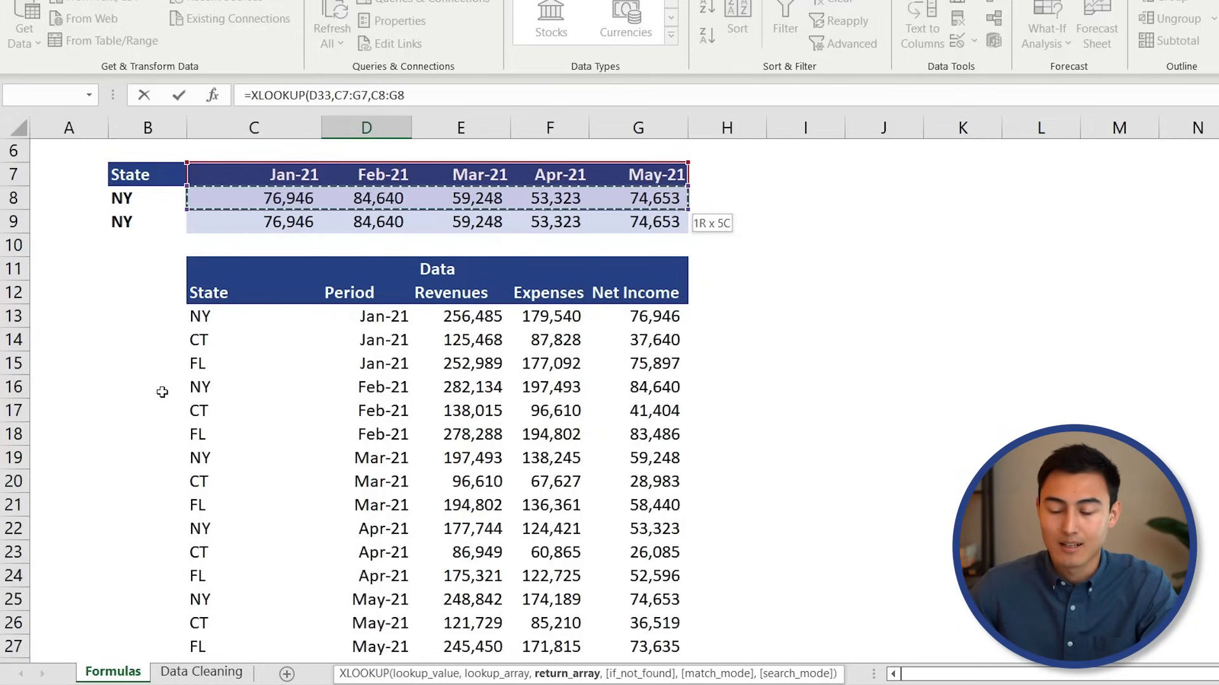
{"action": "key", "text": "Return"}
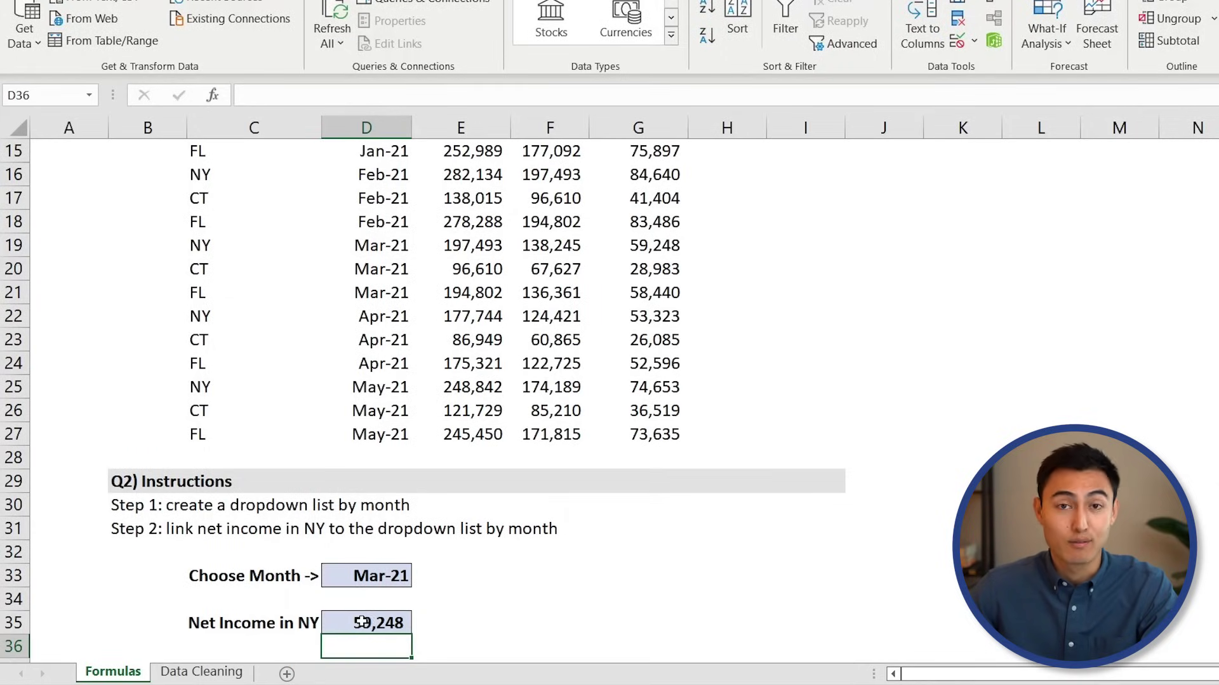
- Check the March NY net income in E8 against the XLOOKUP result
{"action": "scroll", "coordinate": [363, 379], "scroll_direction": "up", "scroll_amount": 4}
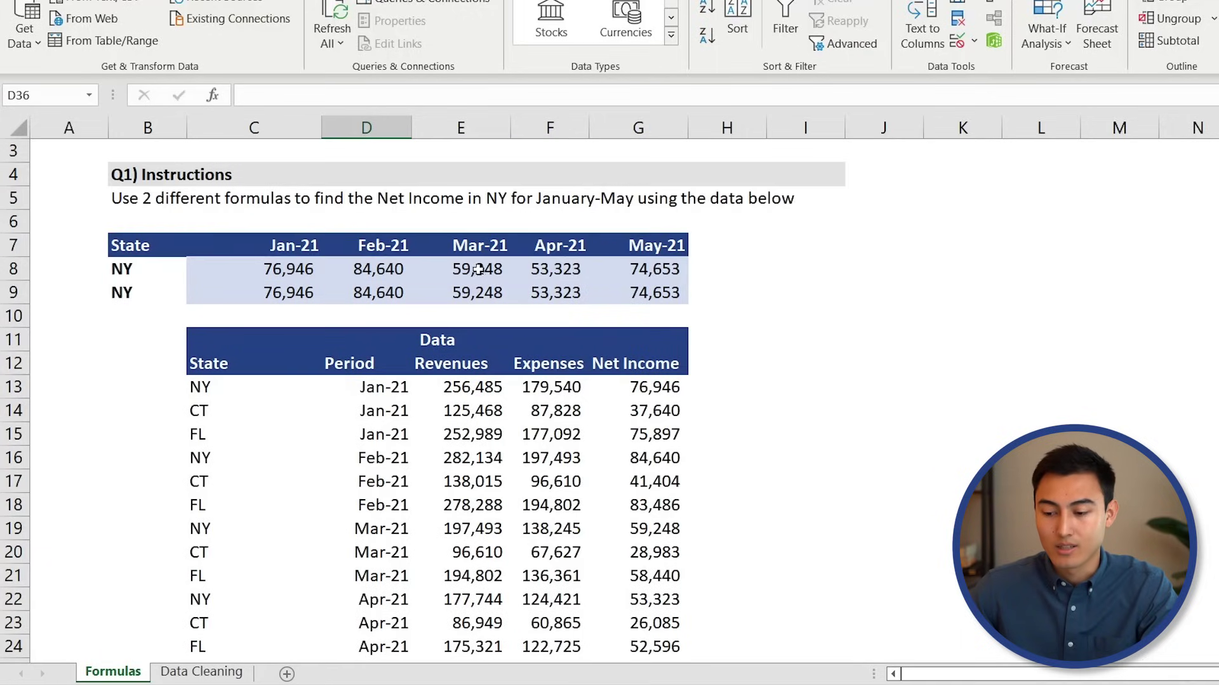
{"action": "left_click", "coordinate": [476, 269]}
{"action": "scroll", "coordinate": [368, 550], "scroll_direction": "down", "scroll_amount": 4}
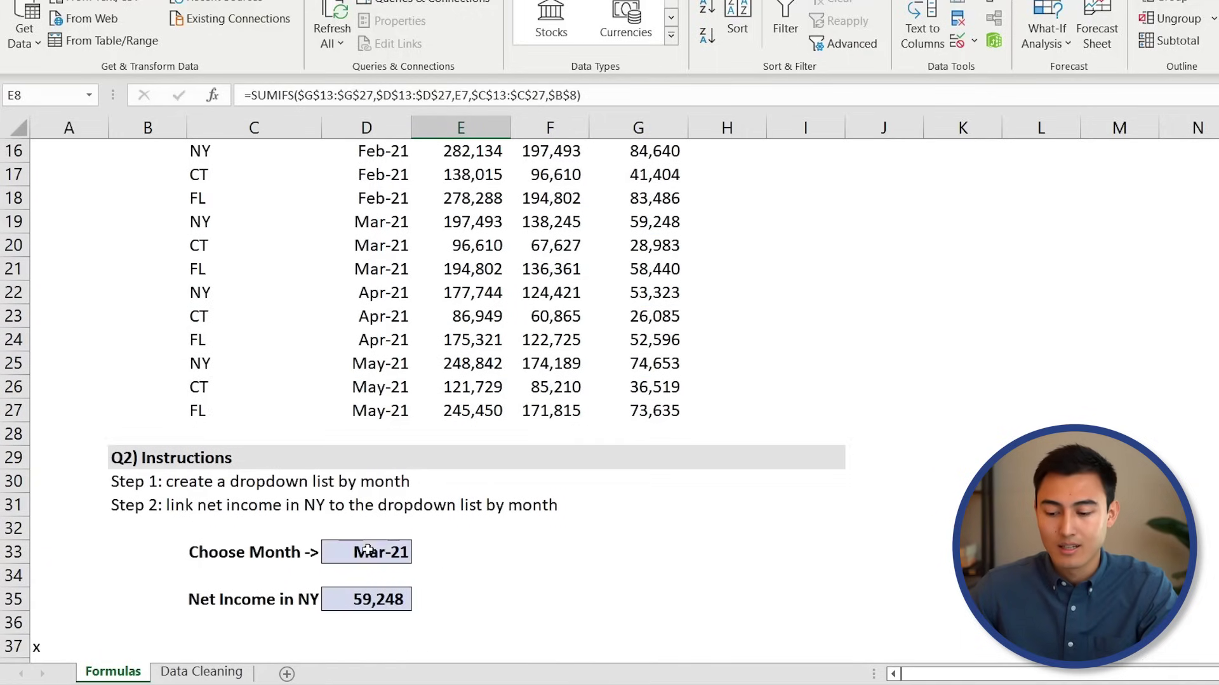
- Choose Jan-21 in the Choose Month dropdown and compare the lookup result with the January NY figure in the summary table
{"action": "left_click", "coordinate": [375, 552]}
{"action": "left_click", "coordinate": [420, 556]}
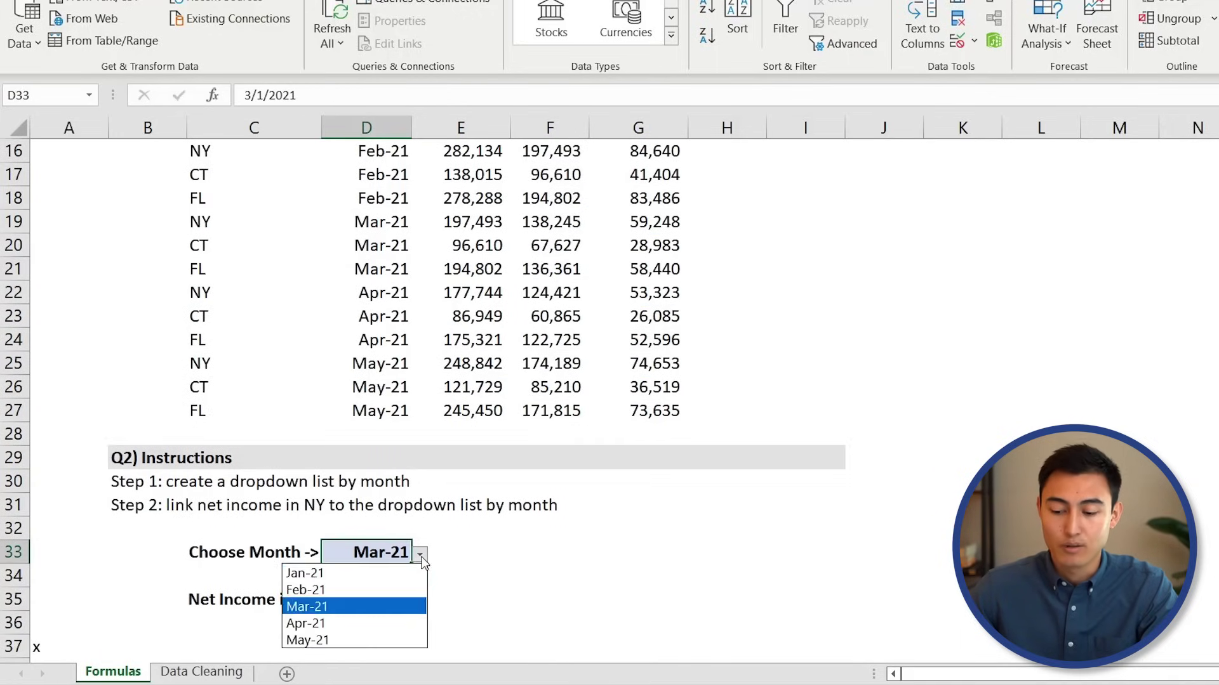
{"action": "left_click", "coordinate": [374, 572]}
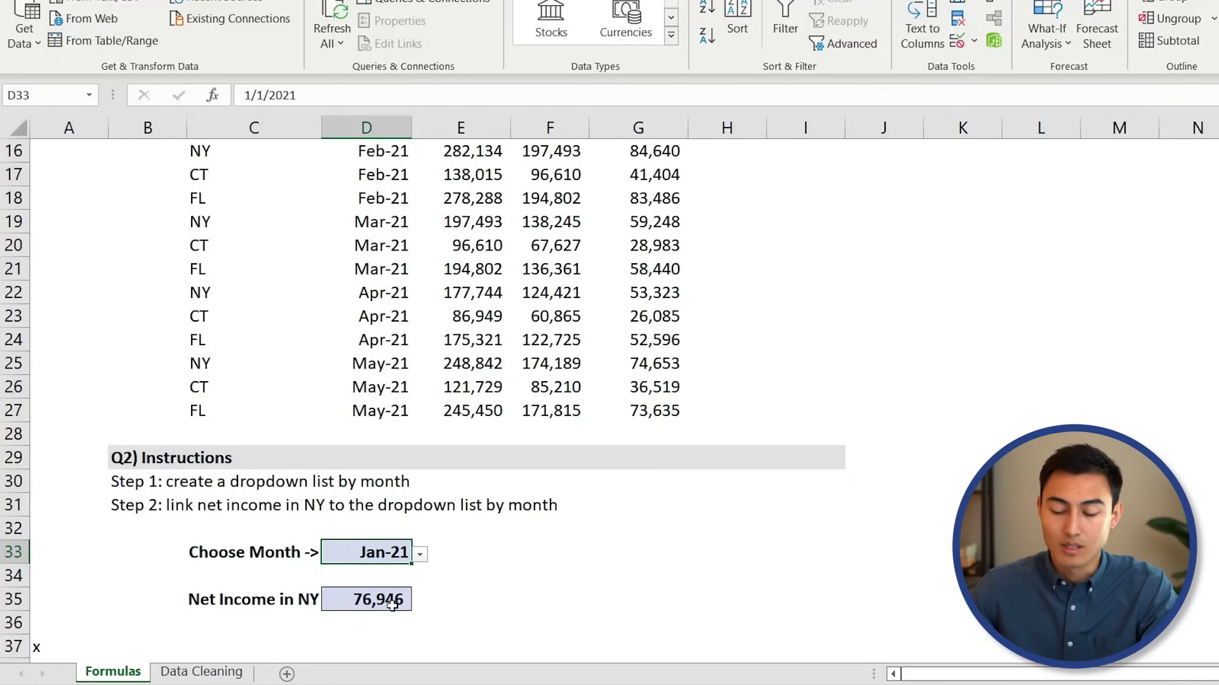
{"action": "scroll", "coordinate": [244, 397], "scroll_direction": "up", "scroll_amount": 5}
{"action": "left_click", "coordinate": [255, 316]}
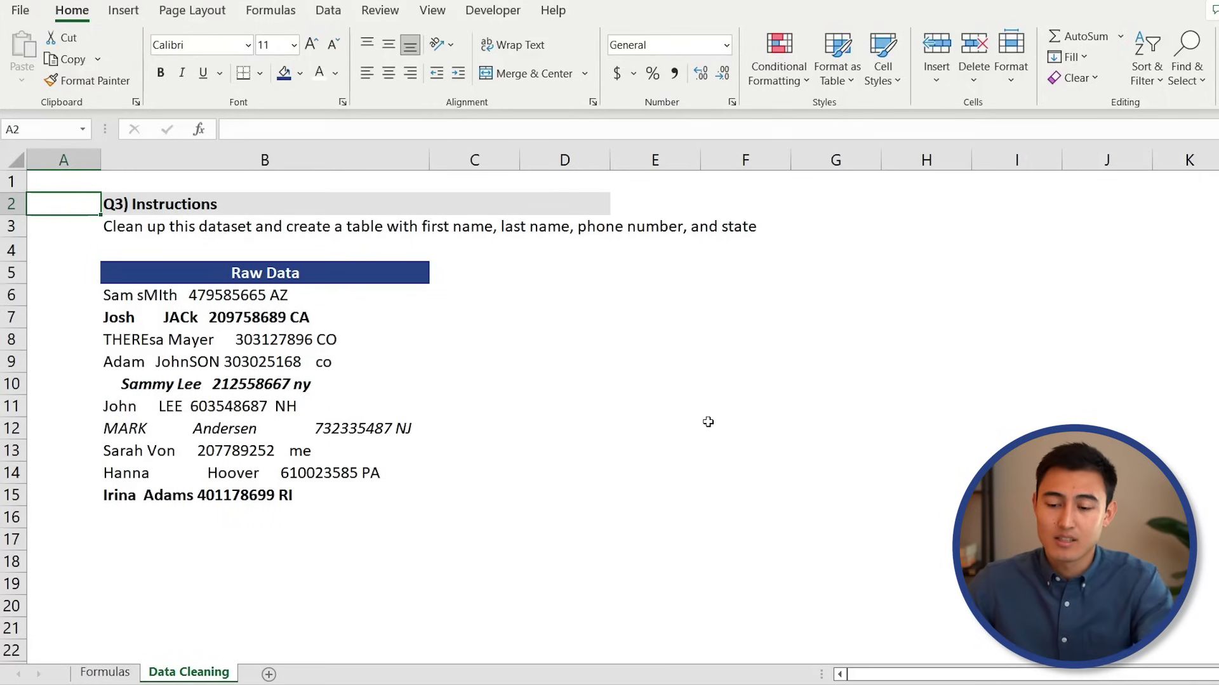
- Read the Q3 instruction in row 3 of the Data Cleaning sheet
{"action": "key", "text": "shift+space"}
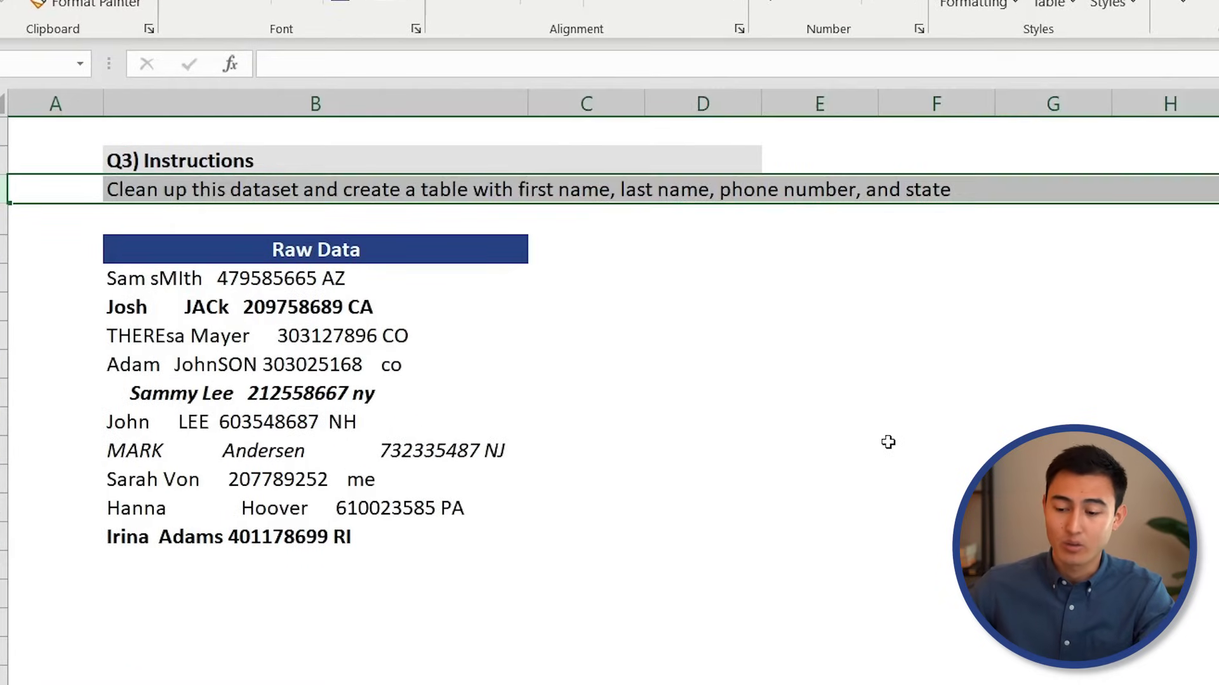
{"action": "key", "text": "Right"}
{"action": "key", "text": "shift+Right"}
{"action": "key", "text": "shift+Right"}
{"action": "key", "text": "shift+Right"}
{"action": "key", "text": "shift+Right"}
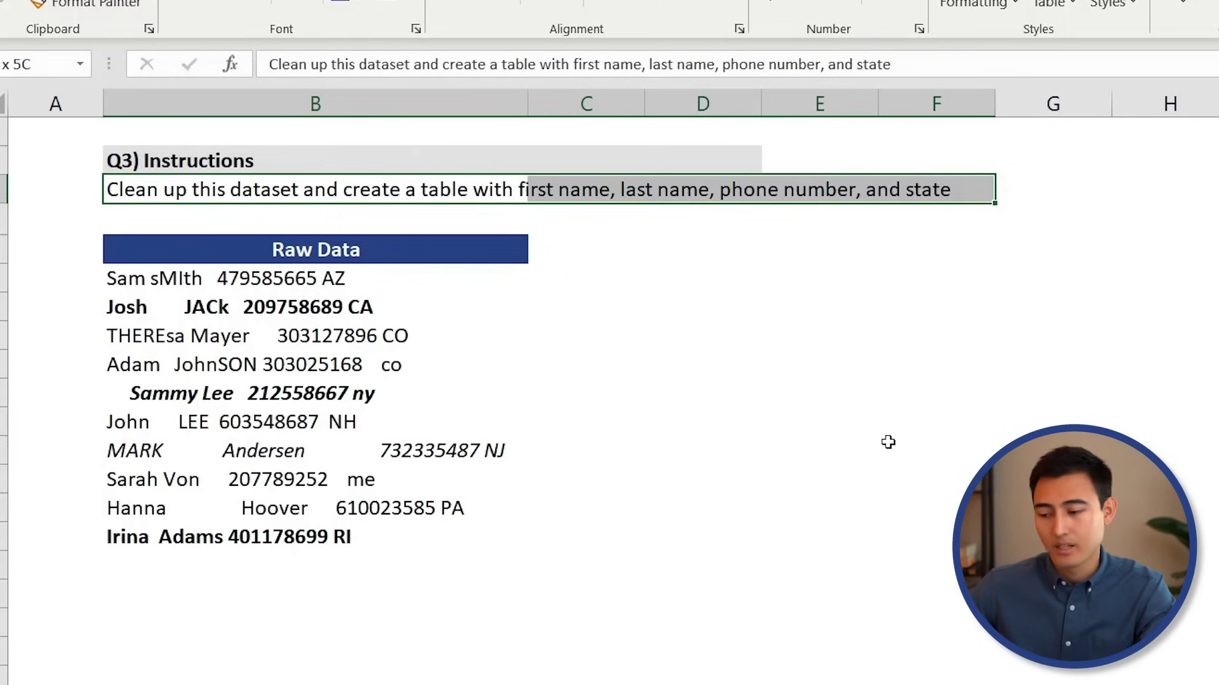
- Examine the spacing, capitalization and formatting of the Raw Data entries from B6 down to B10
{"action": "key", "text": "Left"}
{"action": "key", "text": "Down"}
{"action": "key", "text": "Down"}
{"action": "key", "text": "Down"}
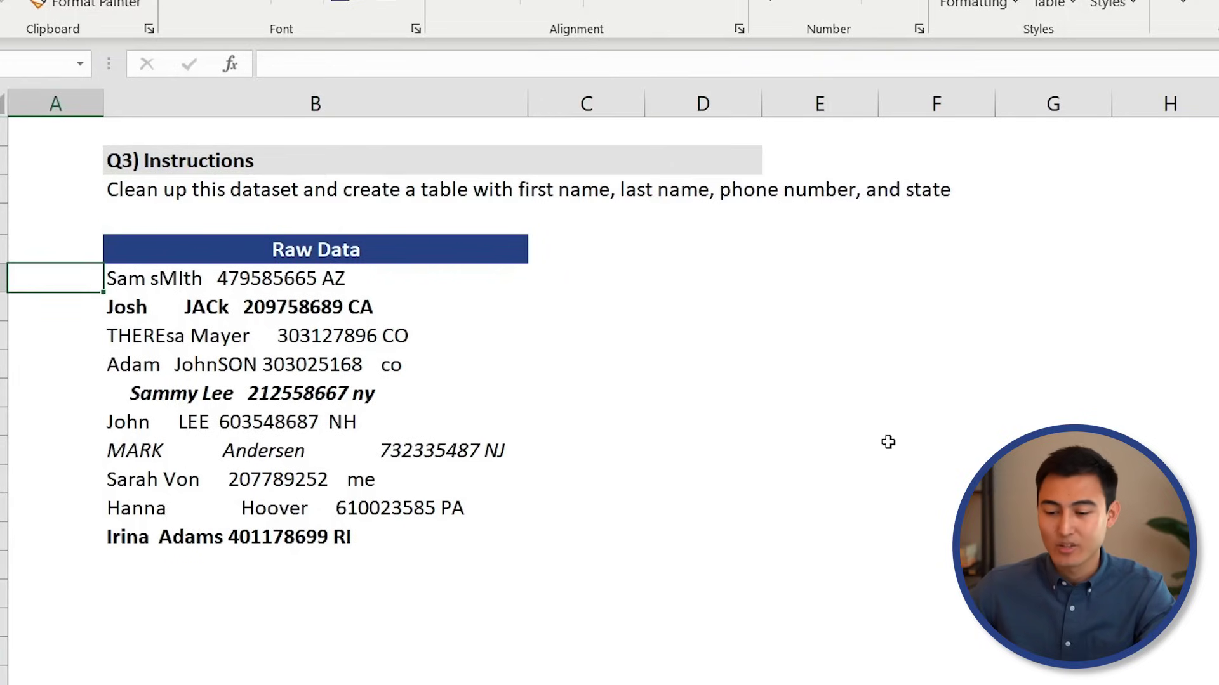
{"action": "key", "text": "Right"}
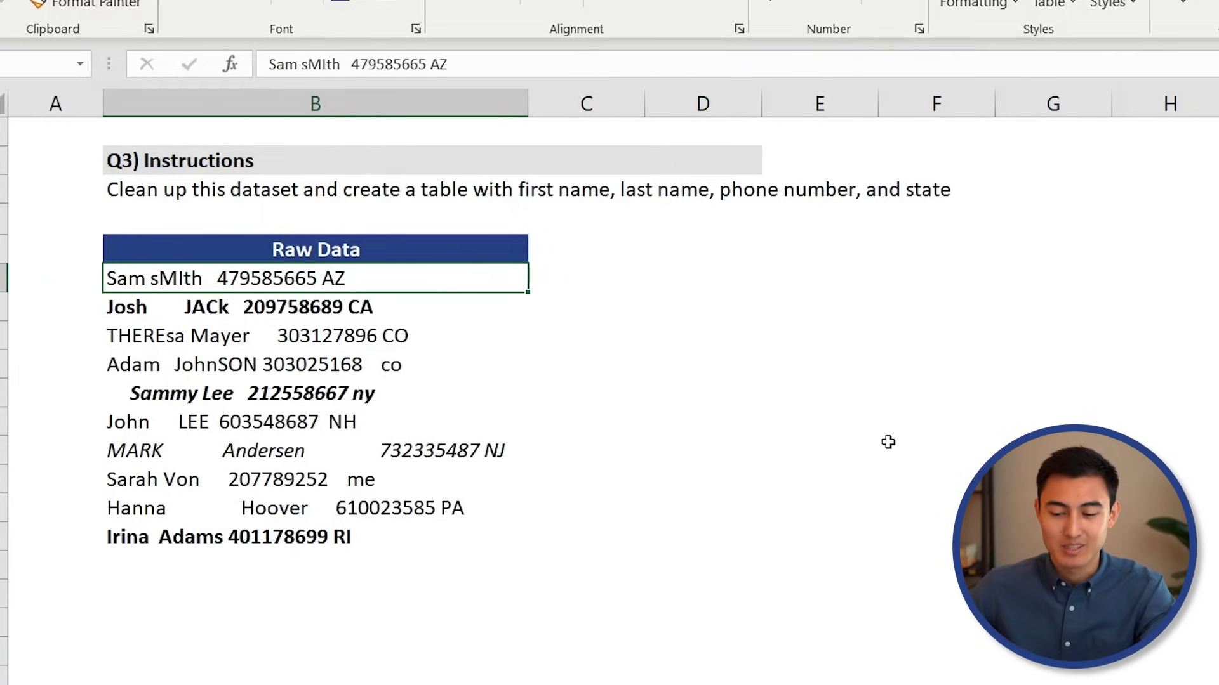
{"action": "key", "text": "Down"}
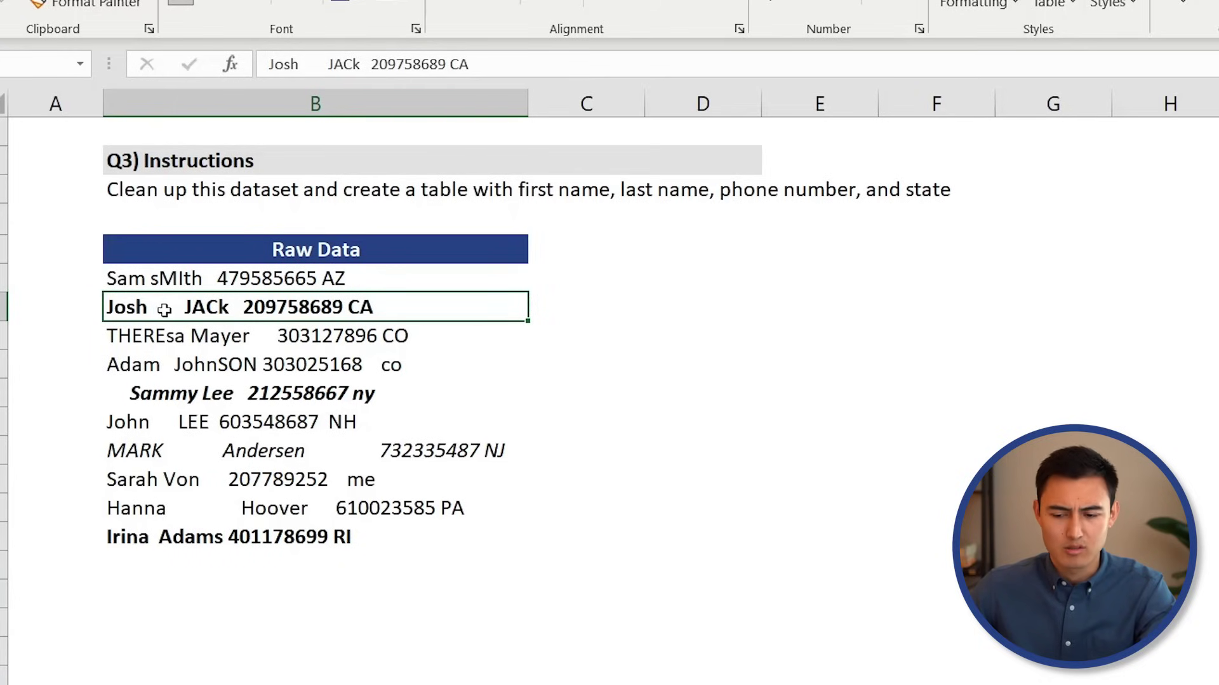
{"action": "key", "text": "Down"}
{"action": "key", "text": "Down"}
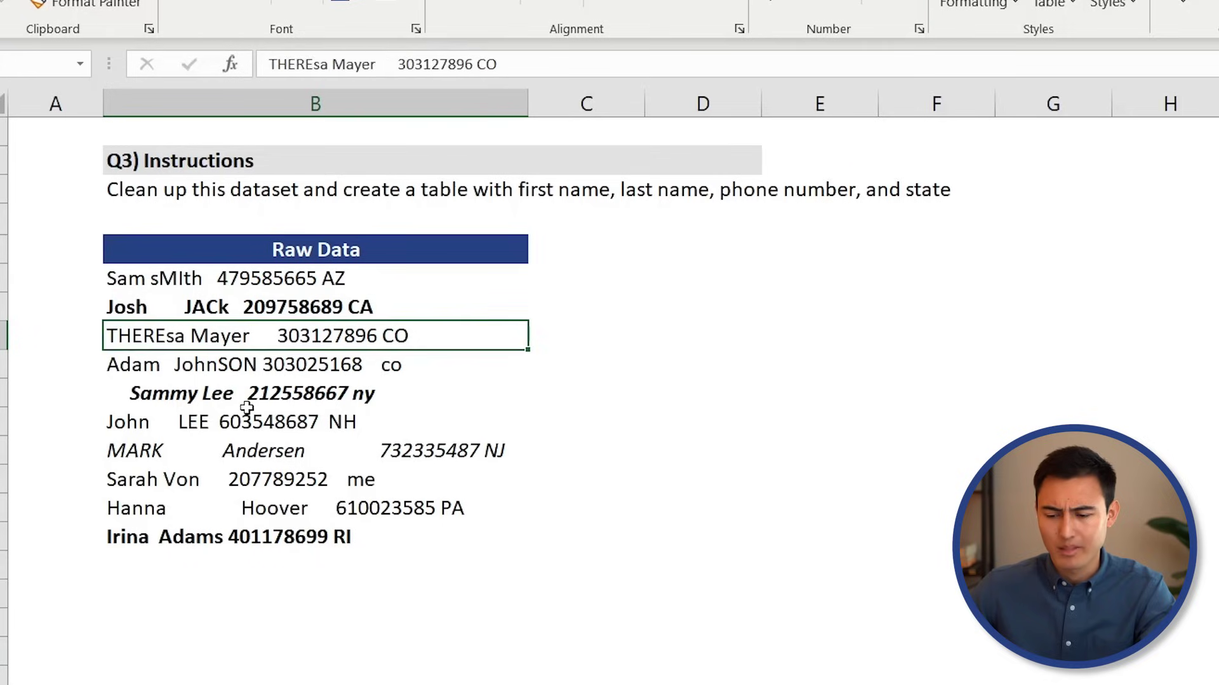
{"action": "key", "text": "Down"}
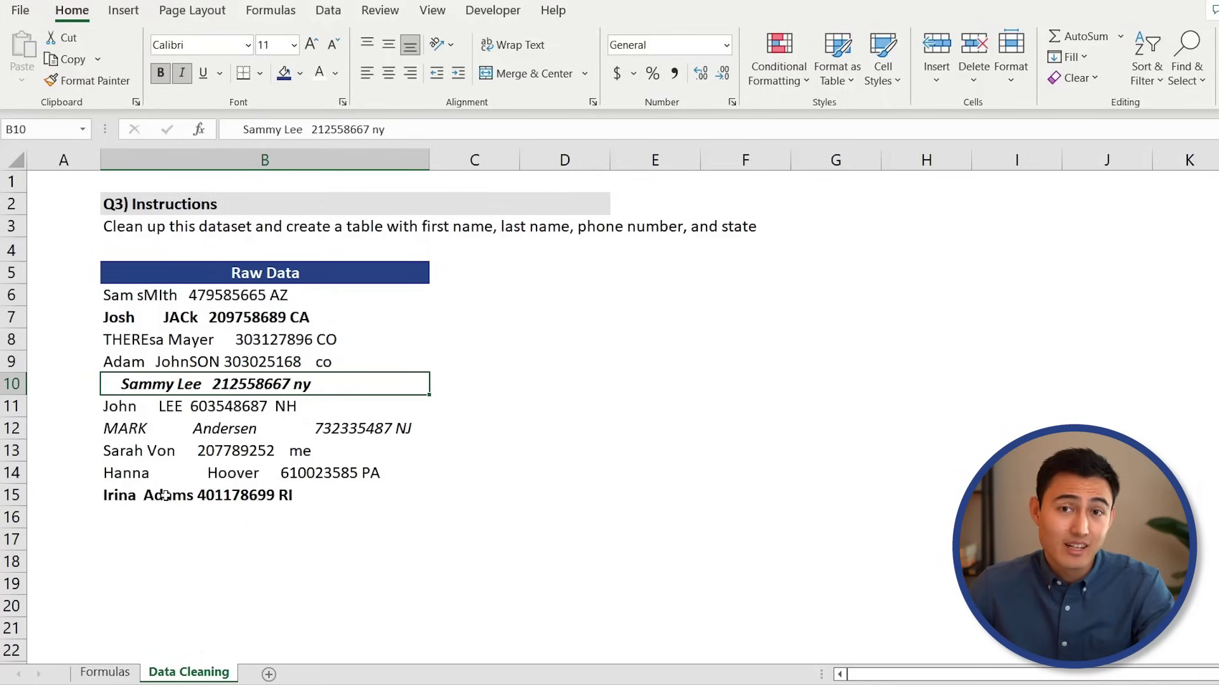
- Enter the column header TRIM in C5 beside the Raw Data header
{"action": "key", "text": "Up"}
{"action": "key", "text": "Up"}
{"action": "key", "text": "Up"}
{"action": "key", "text": "Up"}
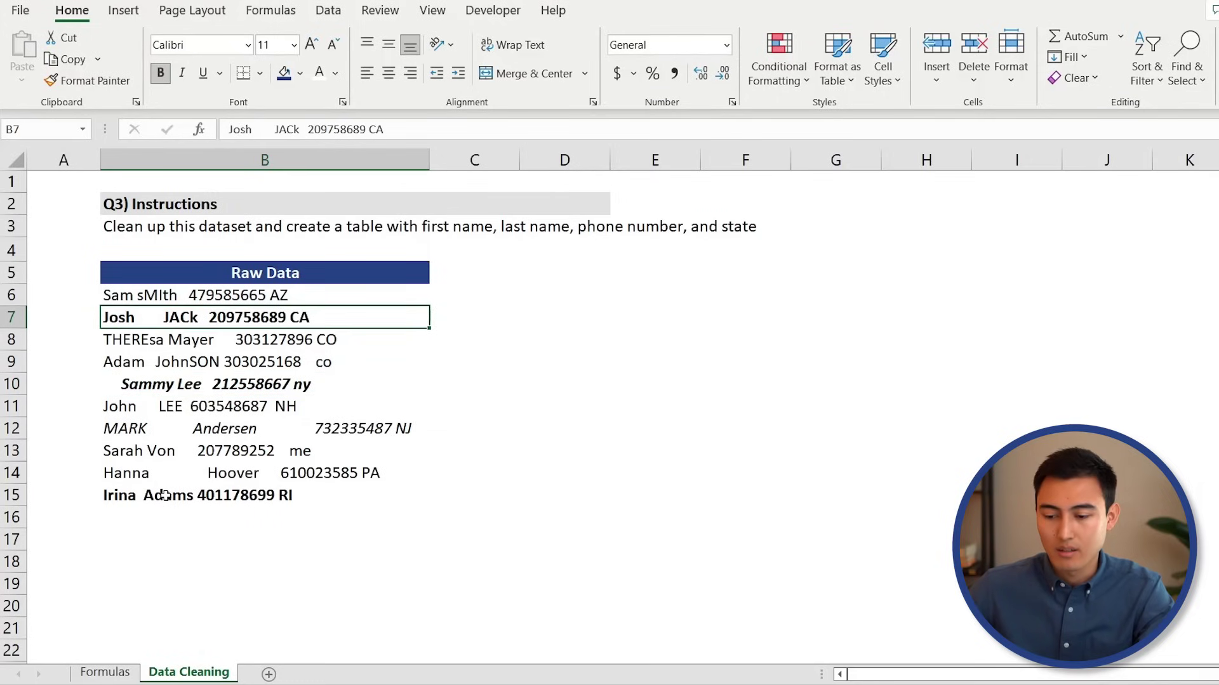
{"action": "key", "text": "Right"}
{"action": "key", "text": "Up"}
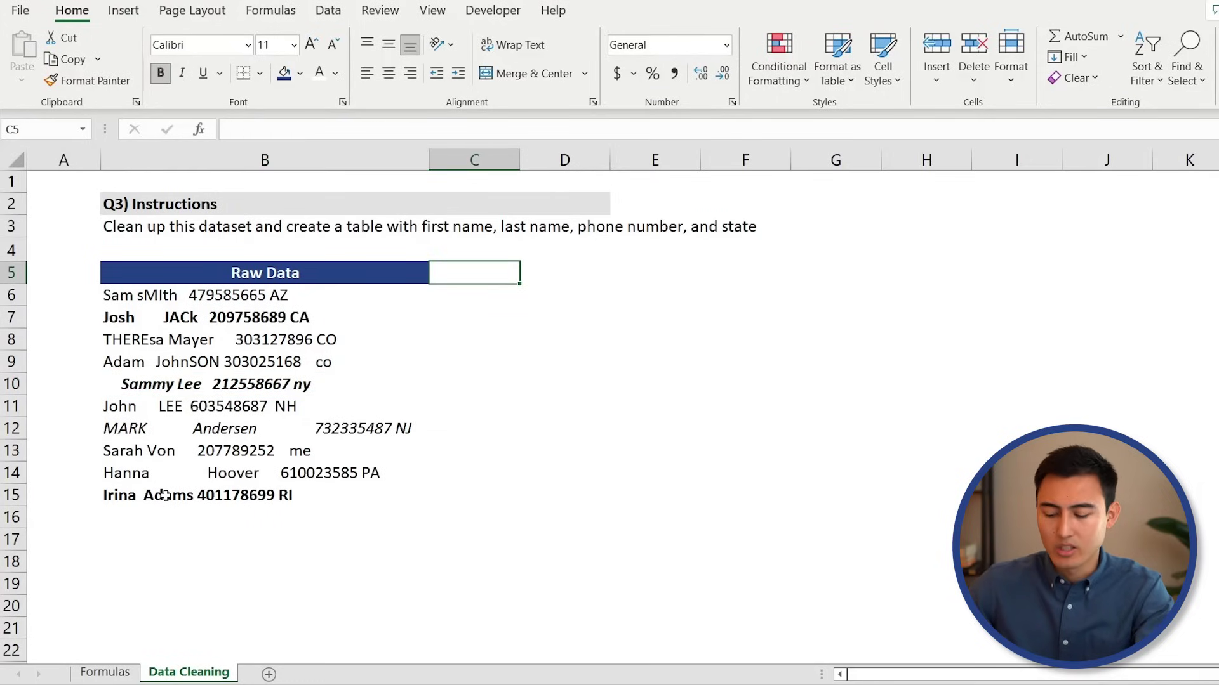
{"action": "type", "text": "TRIM"}
{"action": "key", "text": "Return"}
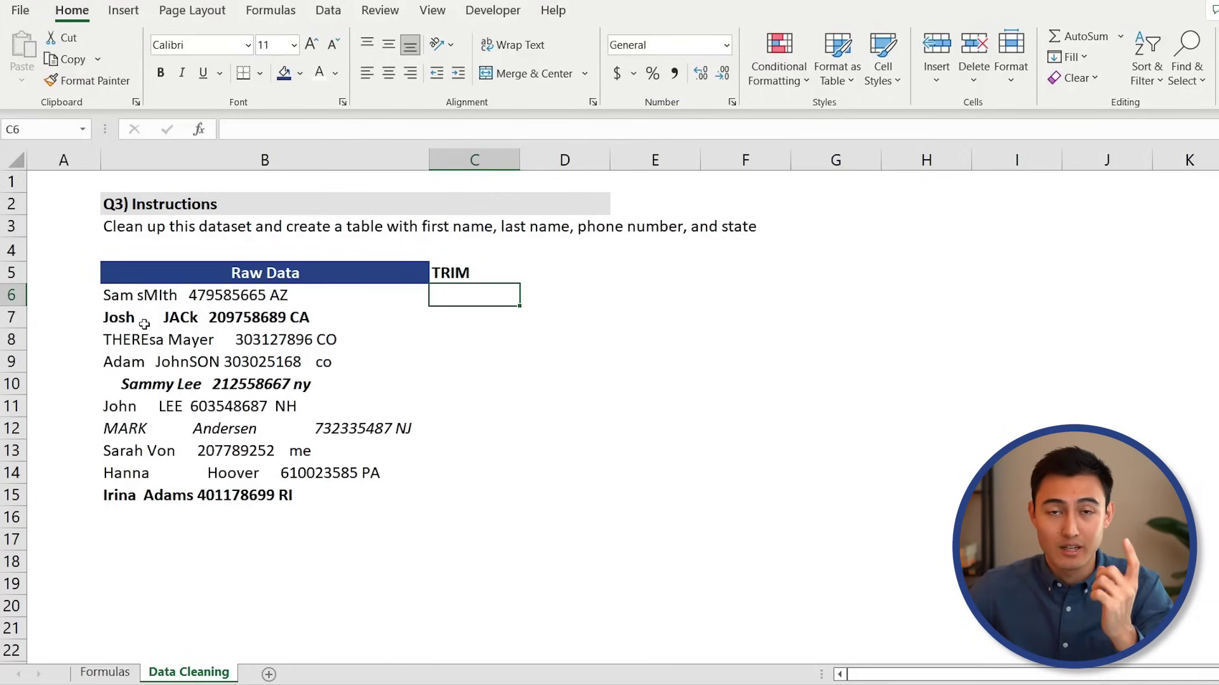
- Enter a TRIM formula in C6 that removes the extra spaces from the raw entry in B6
{"action": "type", "text": "=trim"}
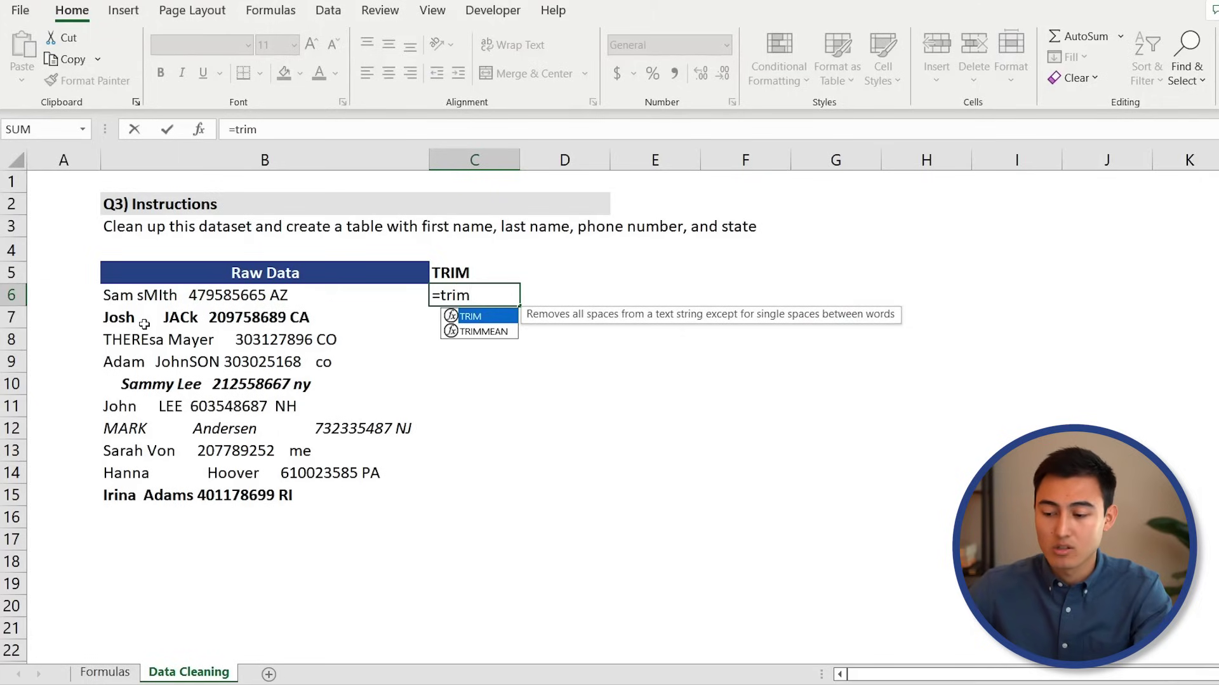
{"action": "key", "text": "Tab"}
{"action": "key", "text": "Left"}
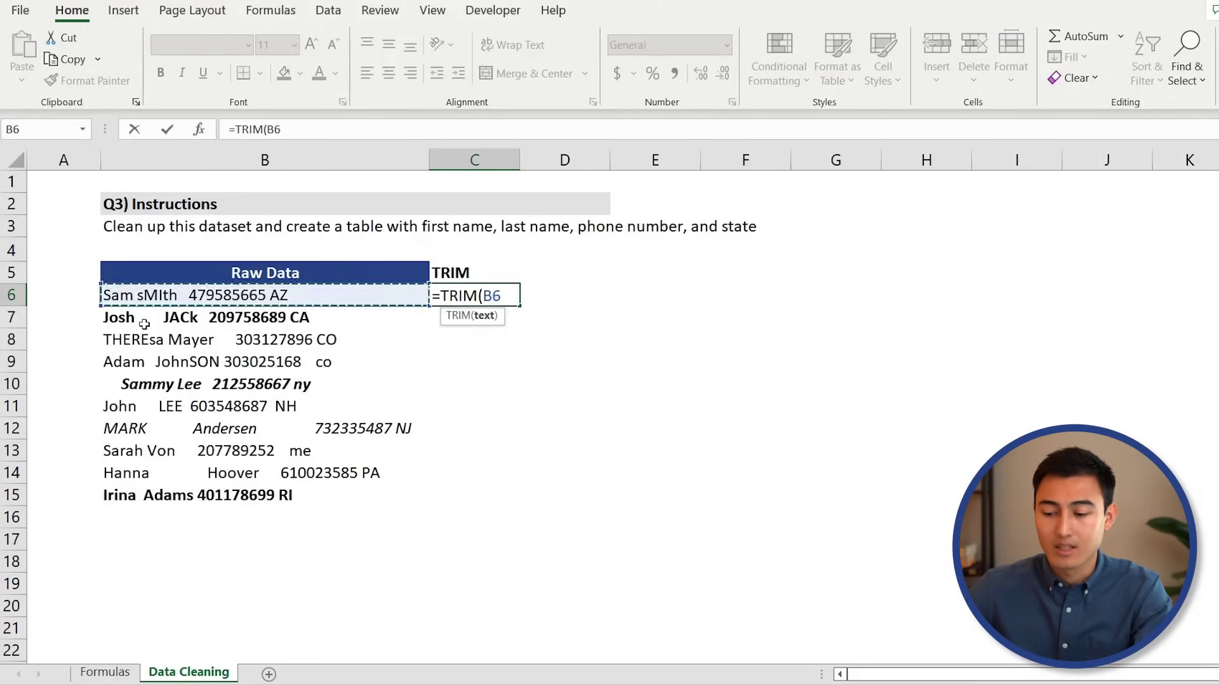
{"action": "key", "text": "Return"}
{"action": "key", "text": "Up"}
- Copy the TRIM formula from C6 down through C15
{"action": "key", "text": "ctrl+c"}
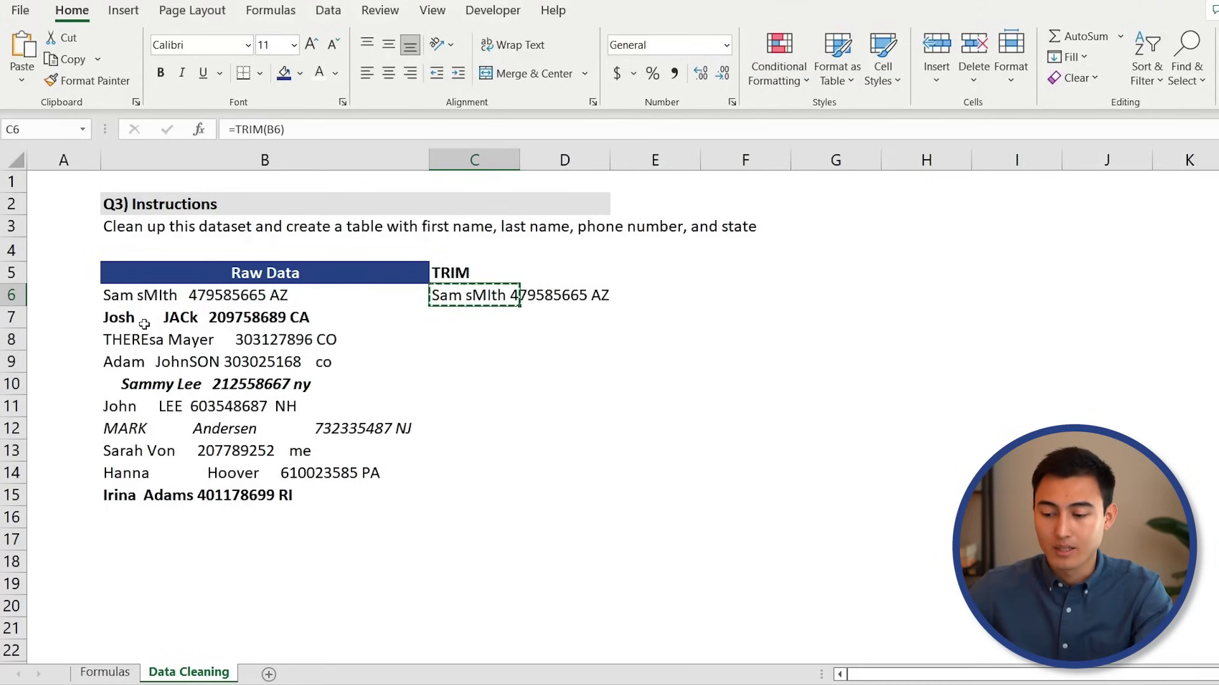
{"action": "key", "text": "shift+Down"}
{"action": "key", "text": "shift+Down"}
{"action": "key", "text": "shift+Down"}
{"action": "key", "text": "shift+Down"}
{"action": "key", "text": "shift+Down"}
{"action": "key", "text": "shift+Down"}
{"action": "key", "text": "shift+Down"}
{"action": "key", "text": "shift+Down"}
{"action": "key", "text": "shift+Down"}
{"action": "key", "text": "ctrl+d"}
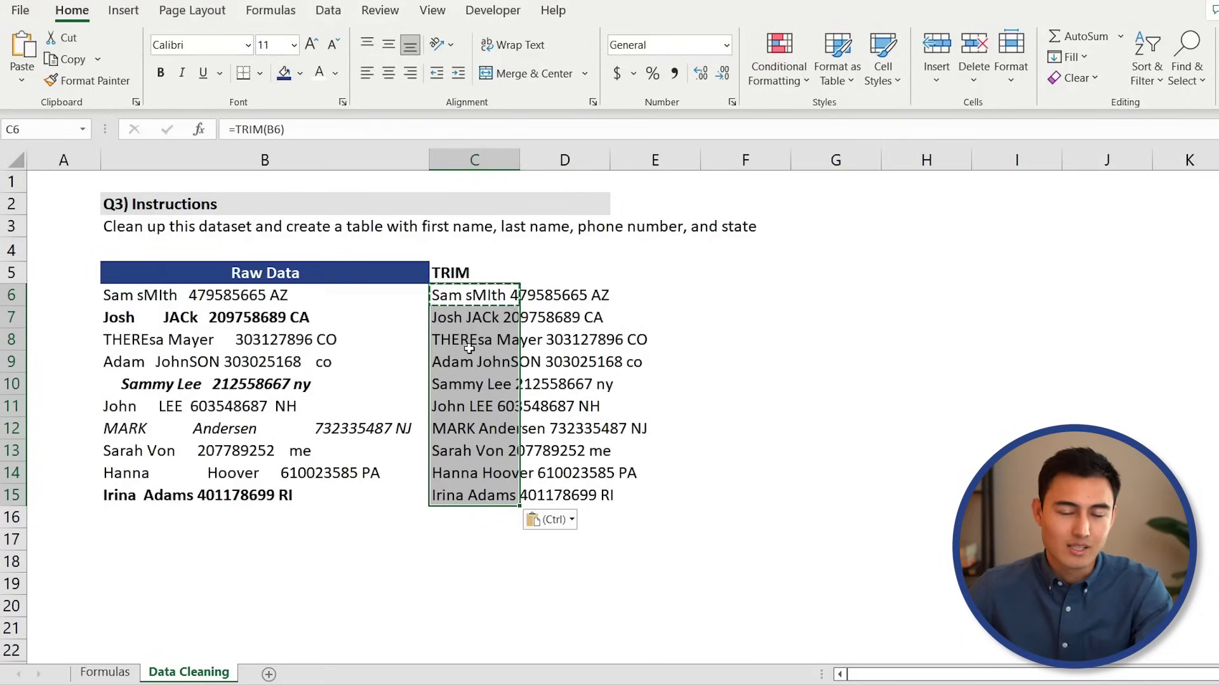
- Enter the bold column header PROPER in D5 beside the TRIM header
{"action": "key", "text": "Up"}
{"action": "key", "text": "Right"}
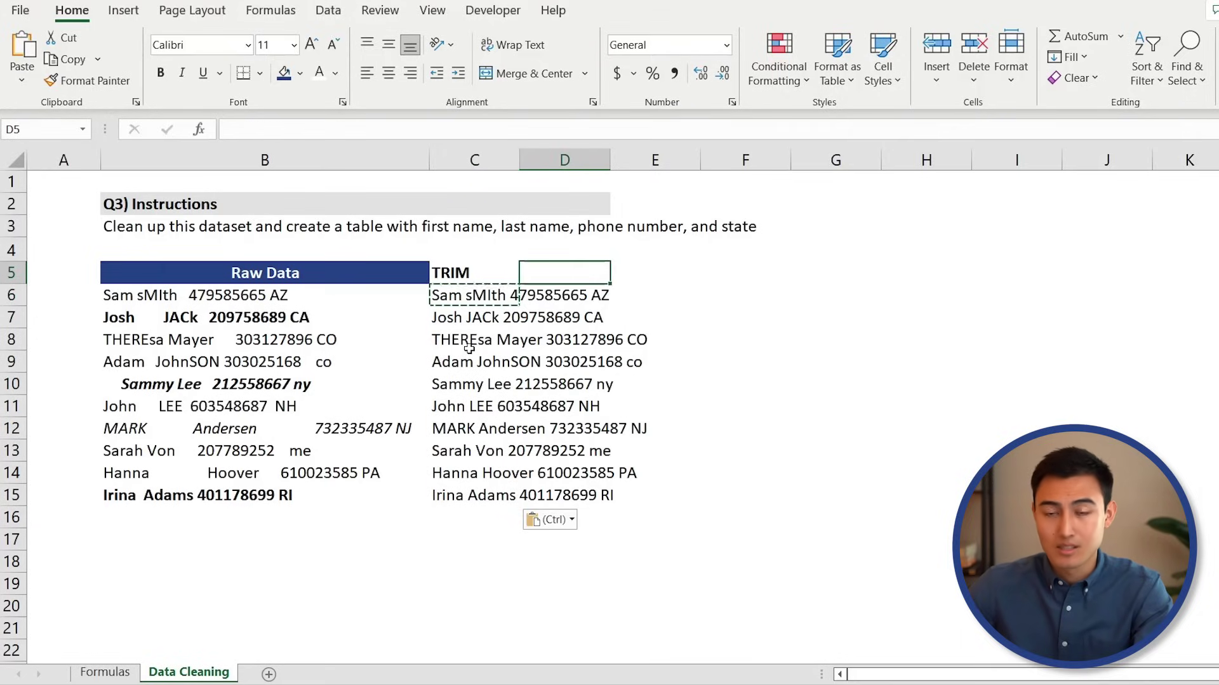
{"action": "type", "text": "PROPE"}
{"action": "key", "text": "BackSpace"}
{"action": "type", "text": "PER"}
{"action": "key", "text": "Return"}
{"action": "key", "text": "ctrl+b"}
{"action": "key", "text": "Down"}
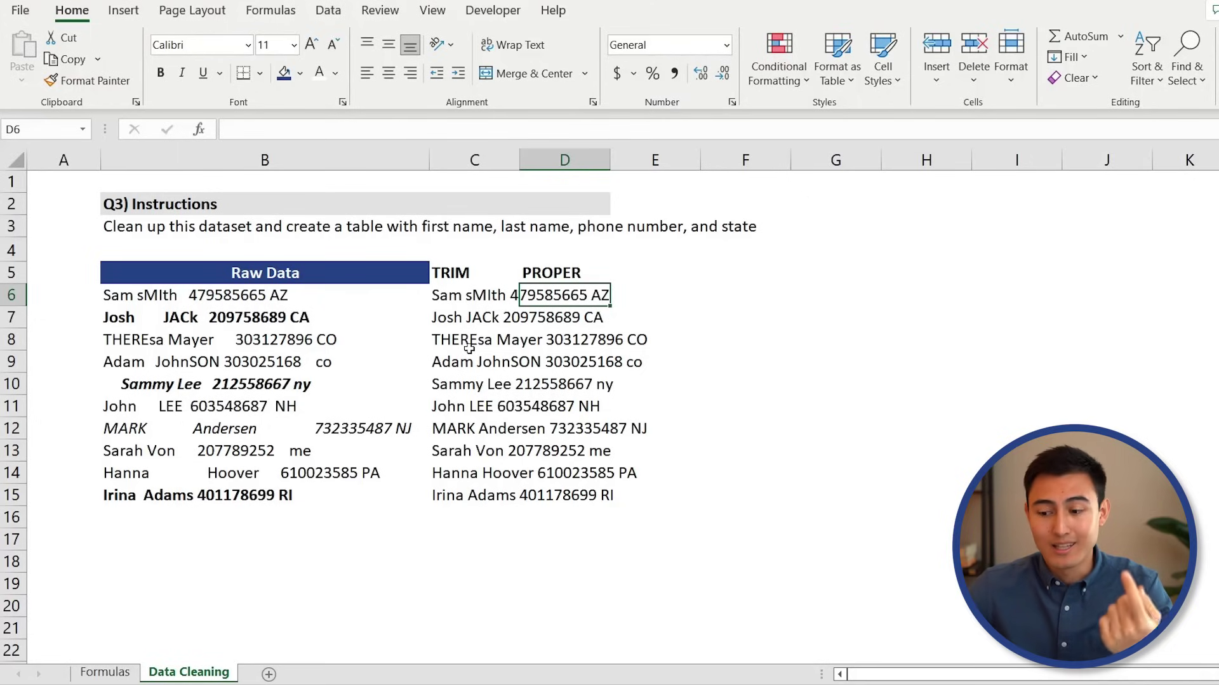
- Enter =PROPER(C6) in D6 to convert the trimmed text to proper case
{"action": "type", "text": "=proper"}
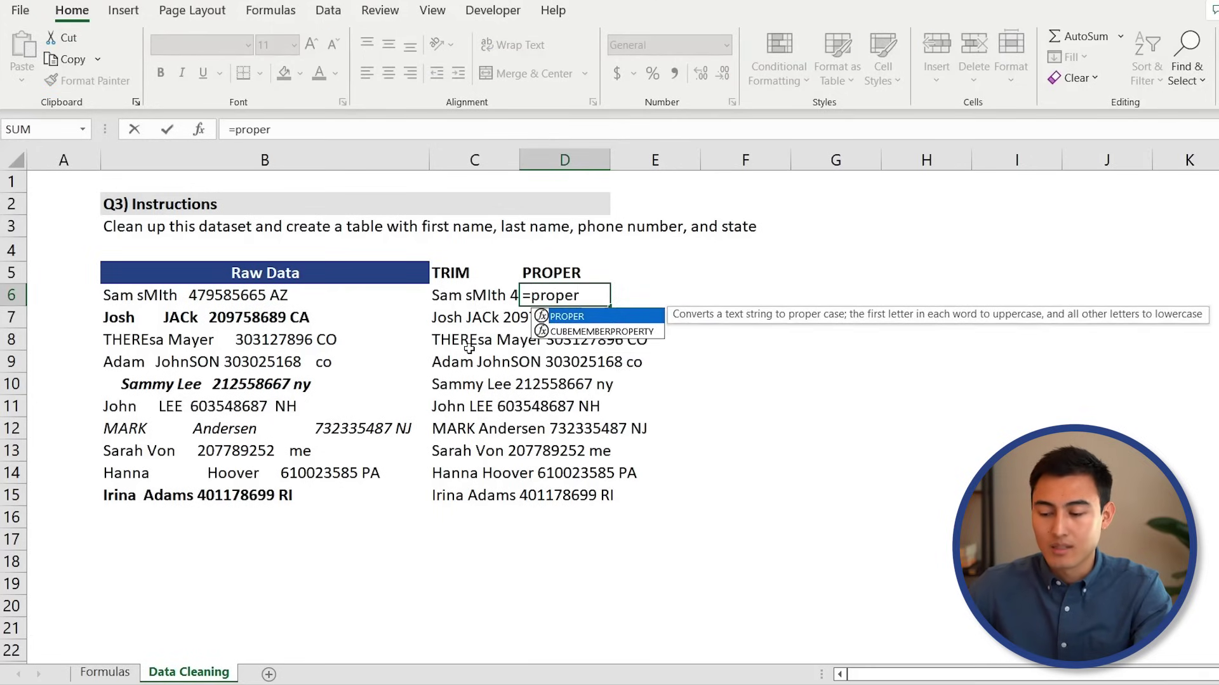
{"action": "key", "text": "Tab"}
{"action": "key", "text": "Left"}
{"action": "key", "text": "Left"}
{"action": "key", "text": "Right"}
{"action": "key", "text": "Return"}
{"action": "key", "text": "Up"}
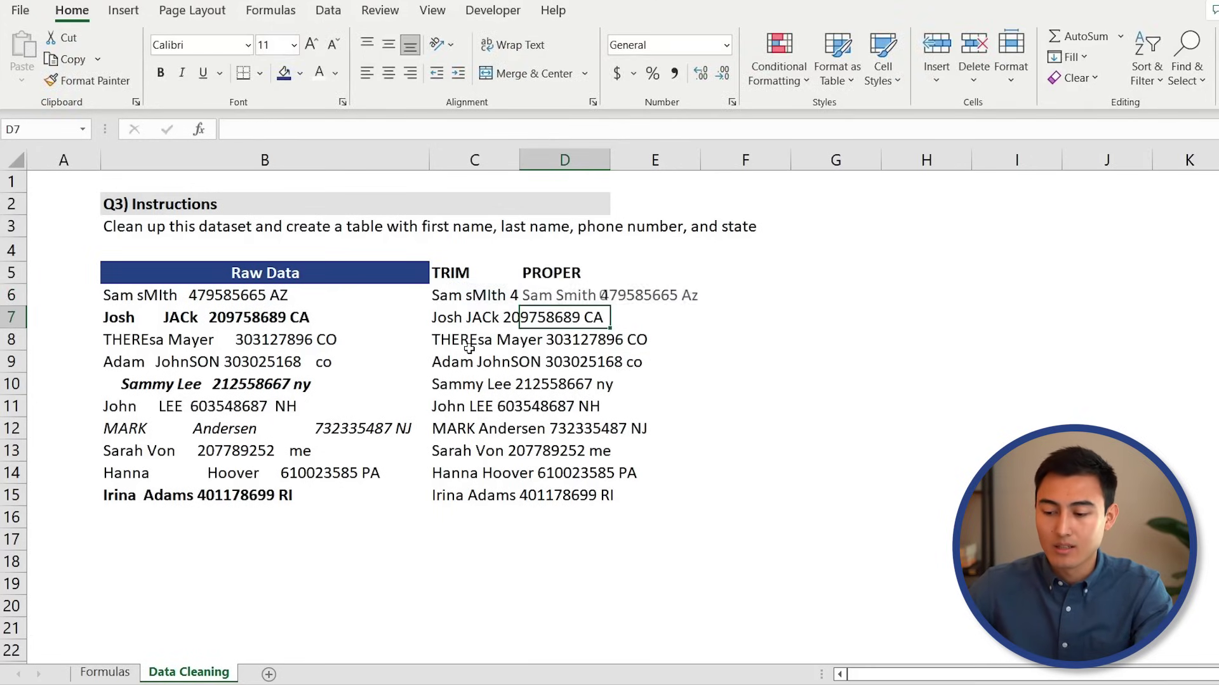
- Copy the PROPER formula from D6 down through D15 and clear the copy marquee
{"action": "key", "text": "ctrl+c"}
{"action": "key", "text": "shift+Down"}
{"action": "key", "text": "shift+Down"}
{"action": "key", "text": "shift+Down"}
{"action": "key", "text": "shift+Down"}
{"action": "key", "text": "shift+Down"}
{"action": "key", "text": "shift+Down"}
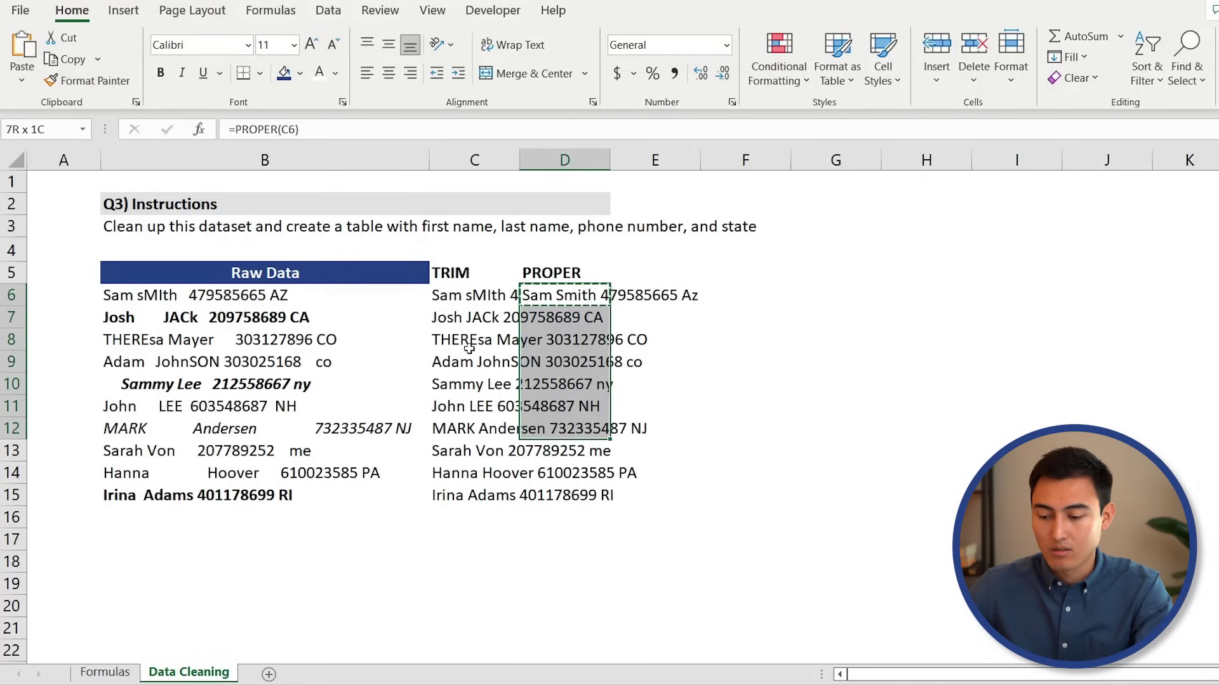
{"action": "key", "text": "shift+Down"}
{"action": "key", "text": "shift+Down"}
{"action": "key", "text": "shift+Down"}
{"action": "key", "text": "ctrl+v"}
{"action": "key", "text": "Up"}
{"action": "key", "text": "Right"}
{"action": "key", "text": "Left"}
{"action": "key", "text": "Down"}
{"action": "key", "text": "Escape"}
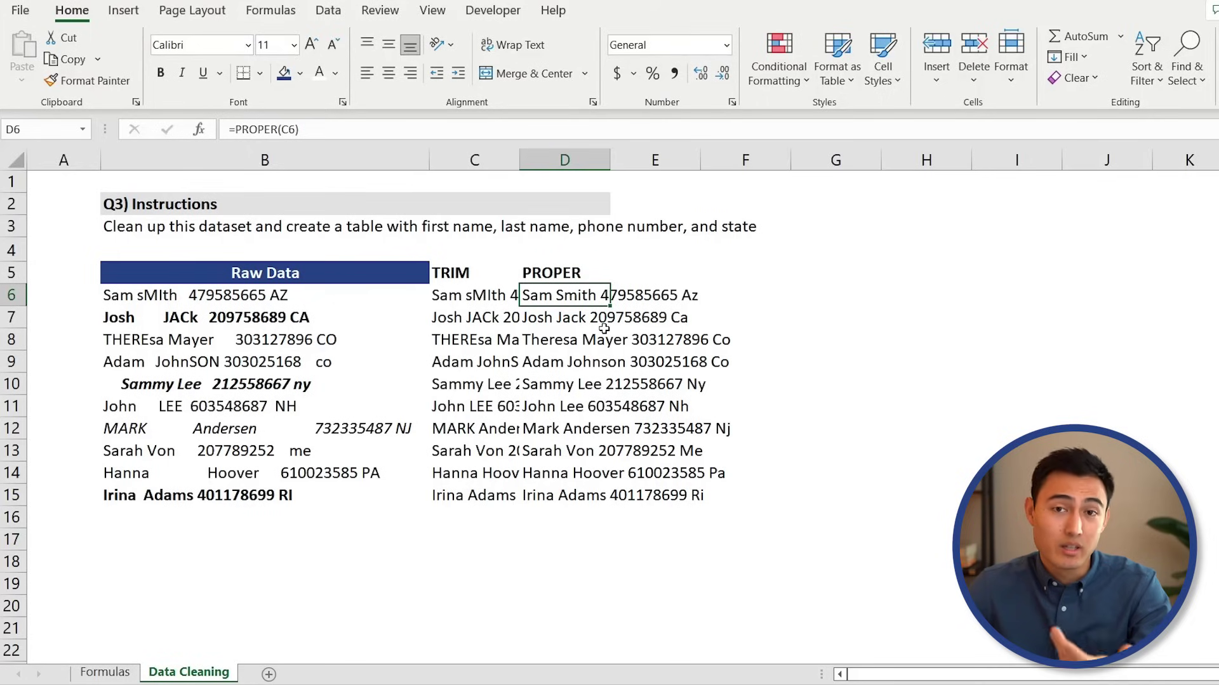
- Try combining both functions by entering =TRIM(PROPER(B6)) in E6, accepting the suggested bracket correction
{"action": "key", "text": "Right"}
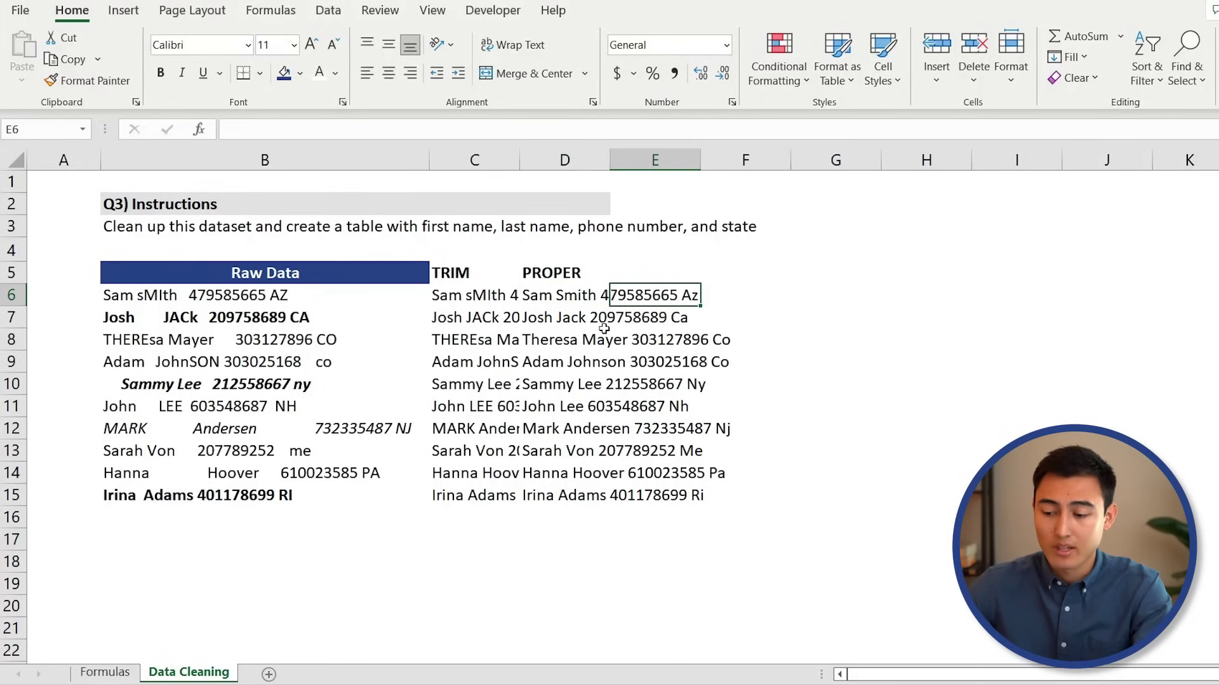
{"action": "type", "text": "=tri"}
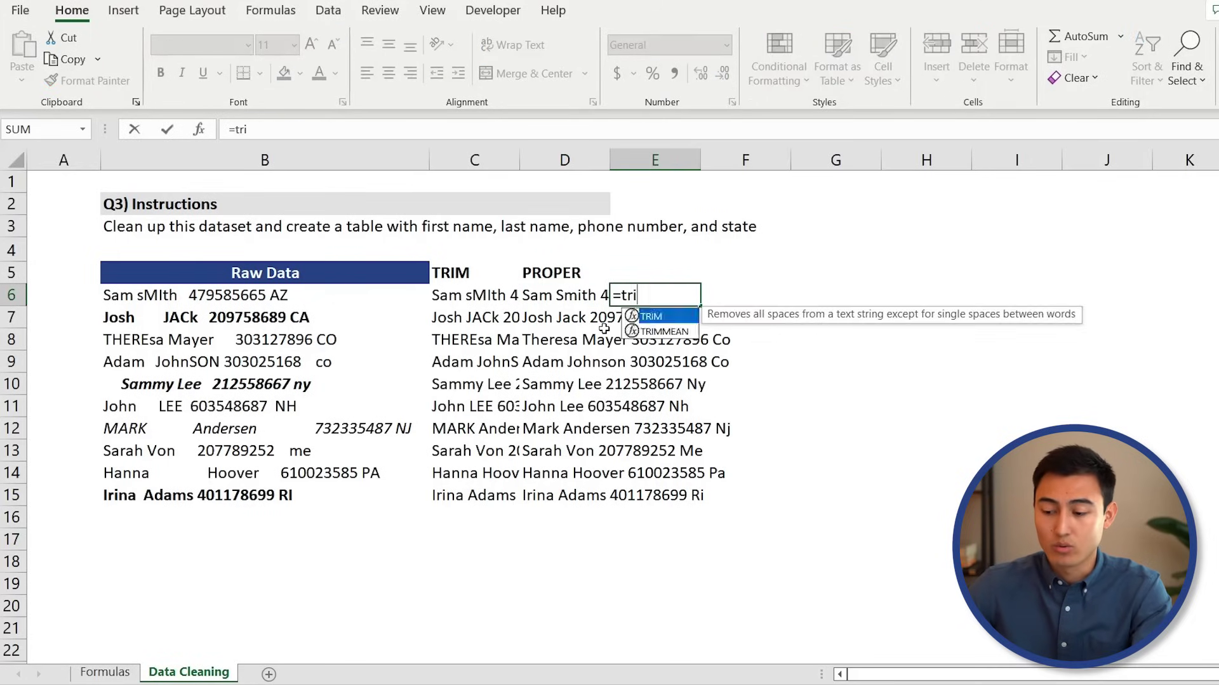
{"action": "type", "text": "m"}
{"action": "key", "text": "Tab"}
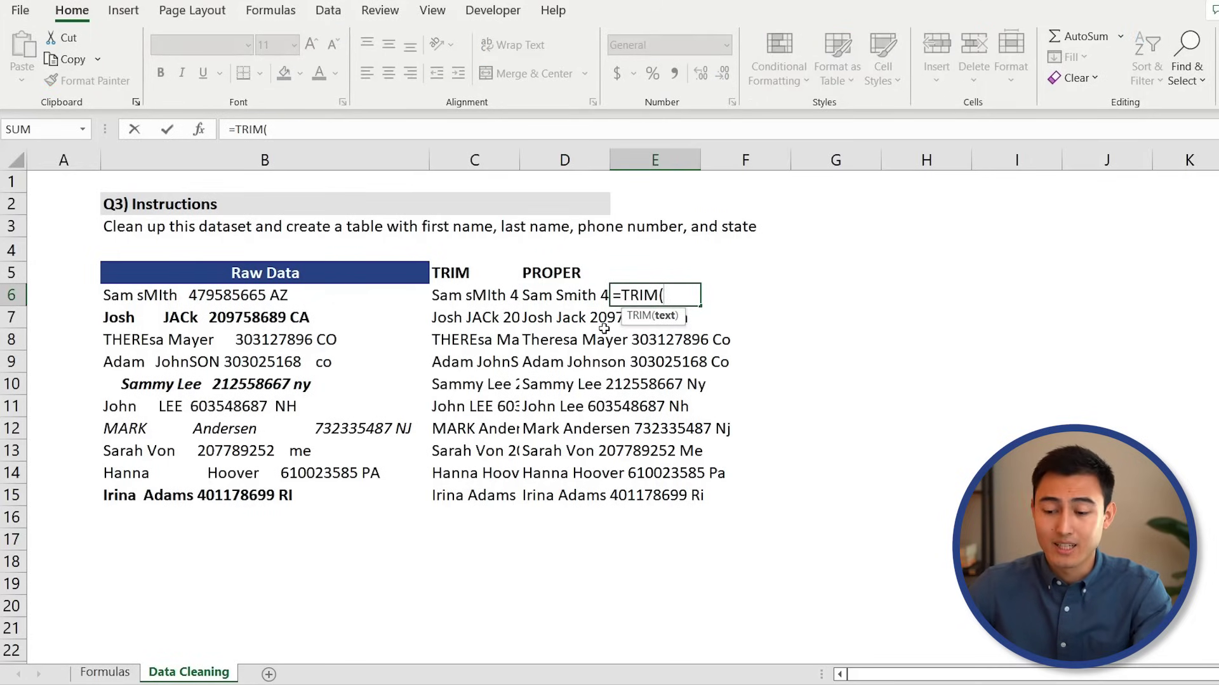
{"action": "type", "text": "proper"}
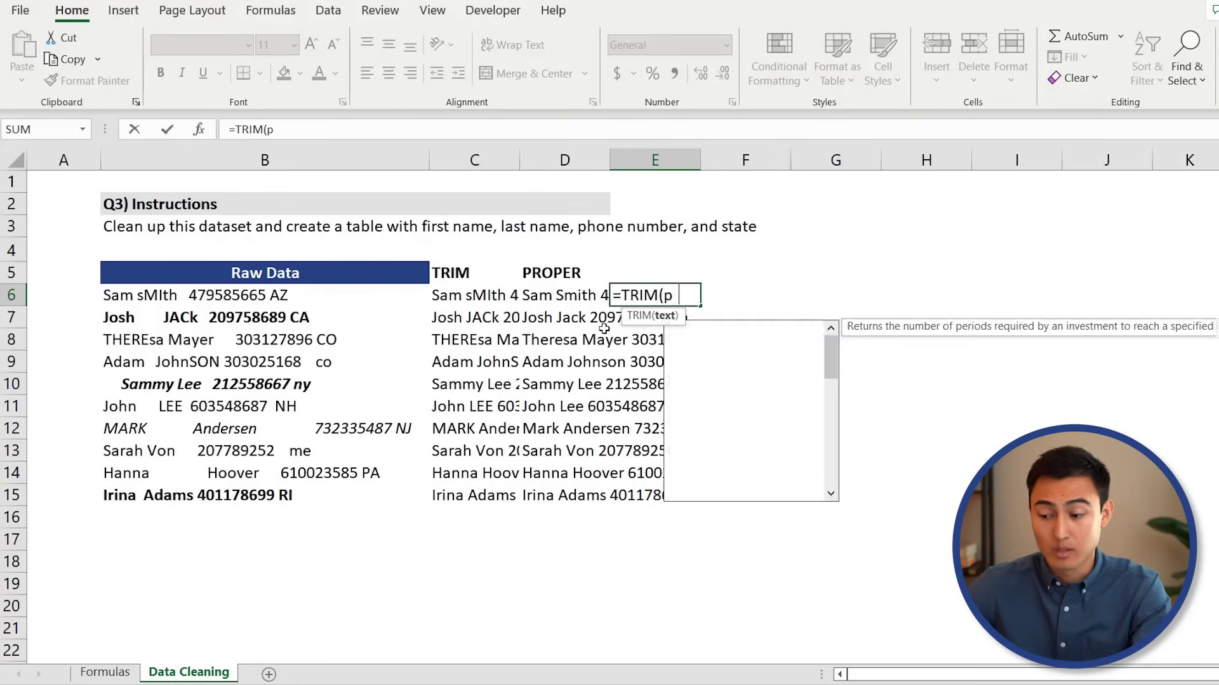
{"action": "key", "text": "Tab"}
{"action": "key", "text": "Left"}
{"action": "key", "text": "Left"}
{"action": "key", "text": "Left"}
{"action": "key", "text": "Return"}
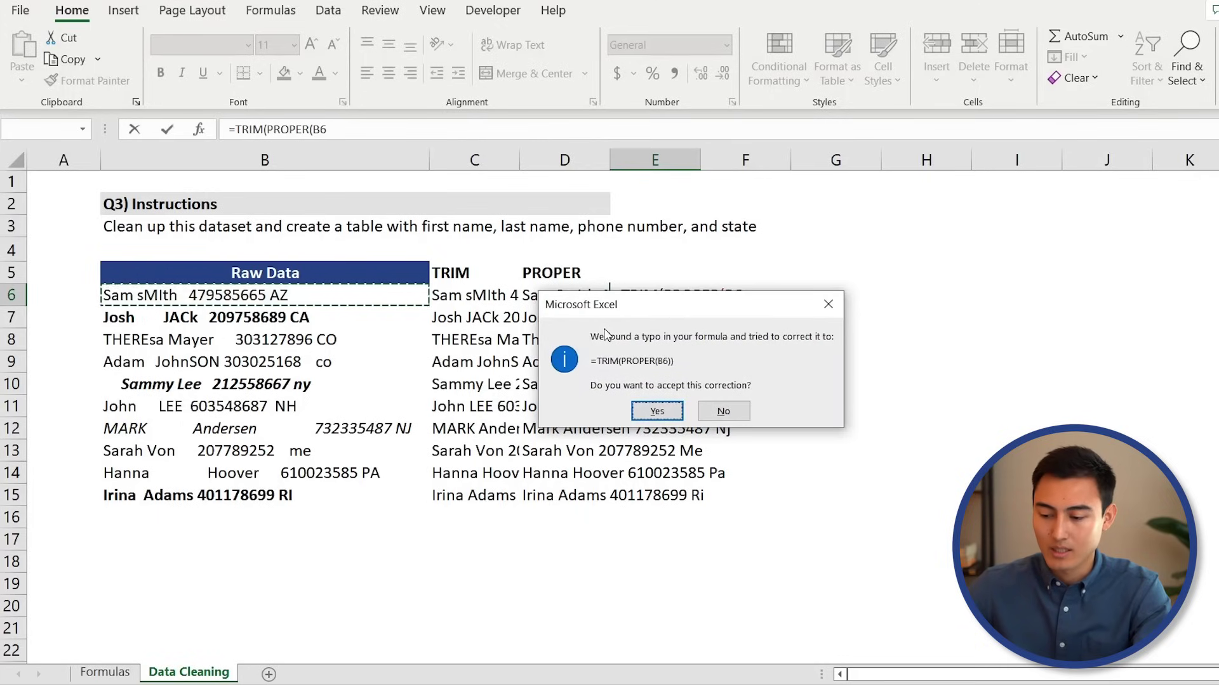
{"action": "key", "text": "Return"}
- Copy the combined TRIM and PROPER formula from E6 down to E15, and clear the trial range E6:E15
{"action": "key", "text": "Up"}
{"action": "key", "text": "ctrl+c"}
{"action": "key", "text": "shift+Down"}
{"action": "key", "text": "shift+Down"}
{"action": "key", "text": "shift+Down"}
{"action": "key", "text": "shift+Down"}
{"action": "key", "text": "shift+Down"}
{"action": "key", "text": "shift+Down"}
{"action": "key", "text": "shift+Down"}
{"action": "key", "text": "shift+Down"}
{"action": "key", "text": "shift+Down"}
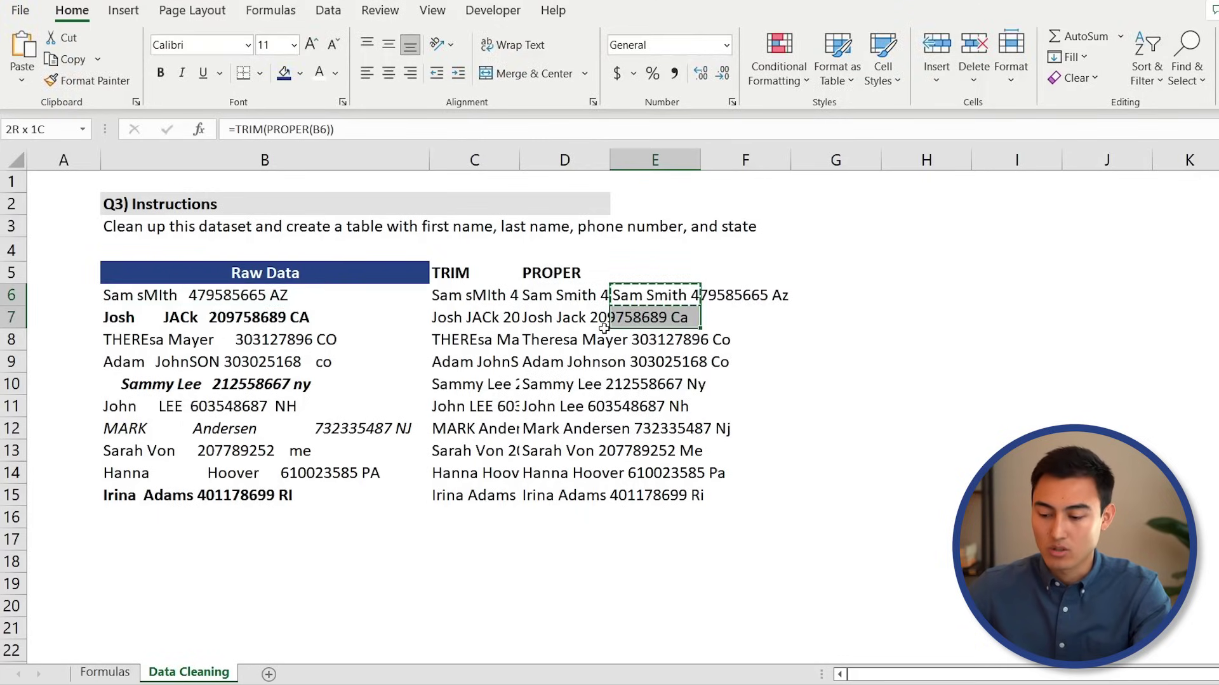
{"action": "key", "text": "ctrl+v"}
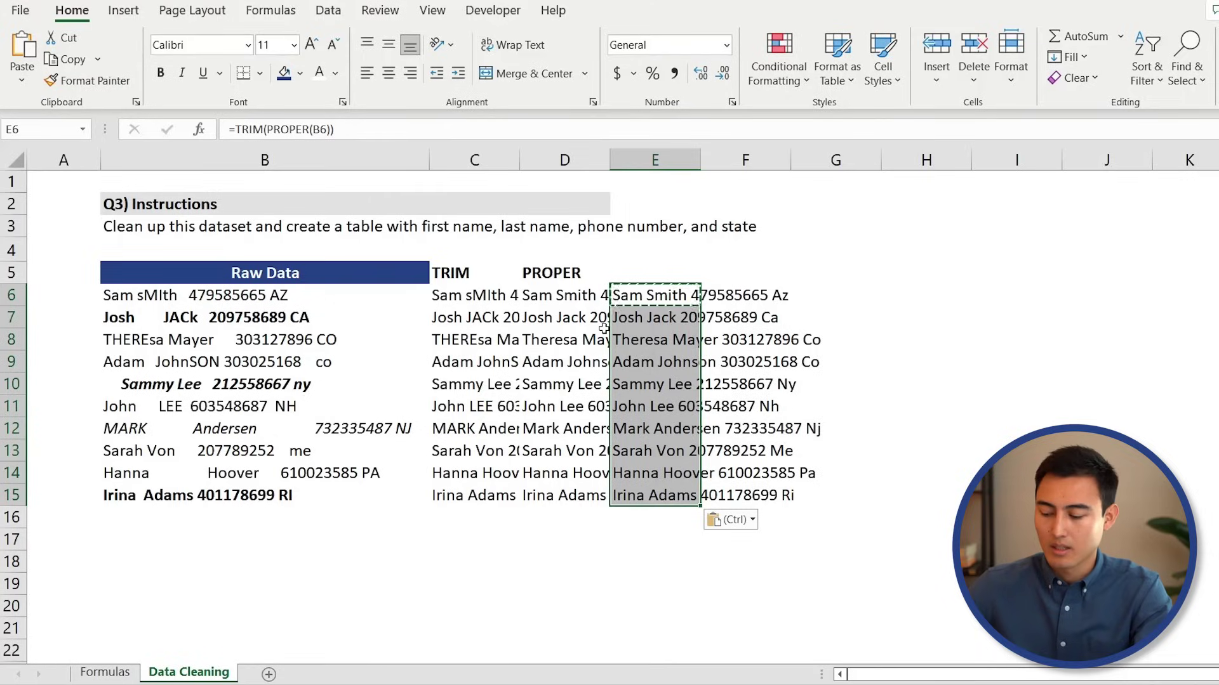
{"action": "key", "text": "Delete"}
- AutoFit the width of column C to the trimmed entry in C7
{"action": "key", "text": "Left"}
{"action": "key", "text": "Left"}
{"action": "key", "text": "Up"}
{"action": "key", "text": "Up"}
{"action": "key", "text": "Down"}
{"action": "key", "text": "Down"}
{"action": "key", "text": "Down"}
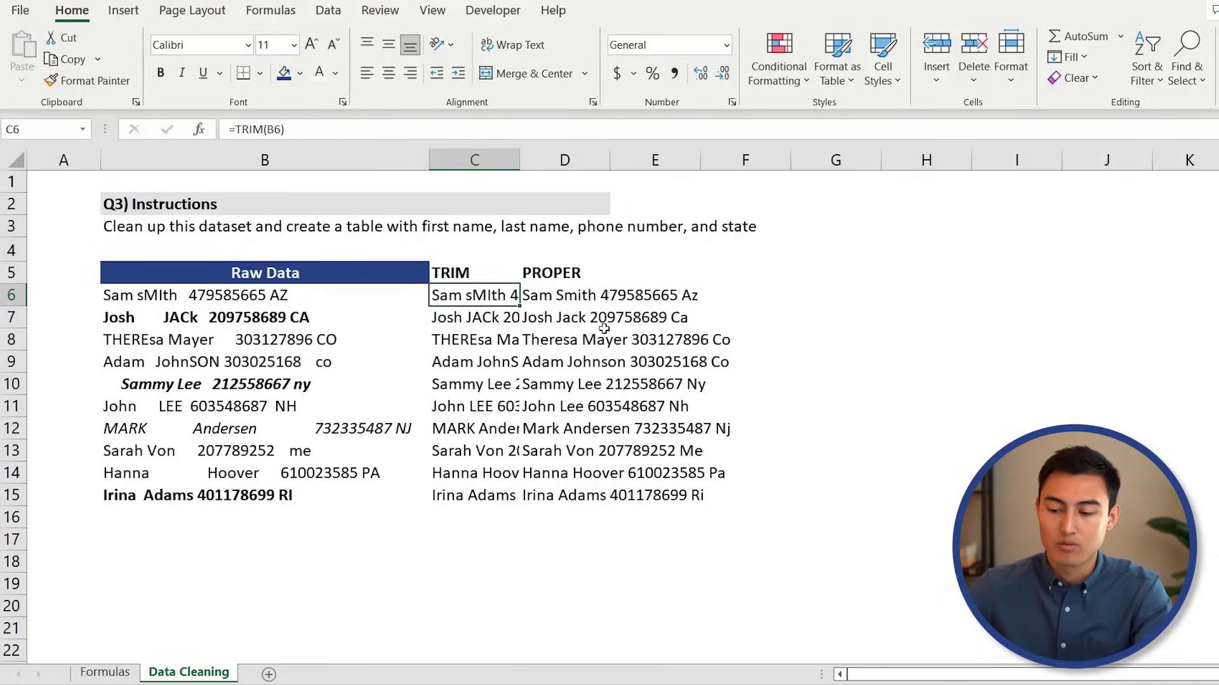
{"action": "key", "text": "alt+h"}
{"action": "key", "text": "o"}
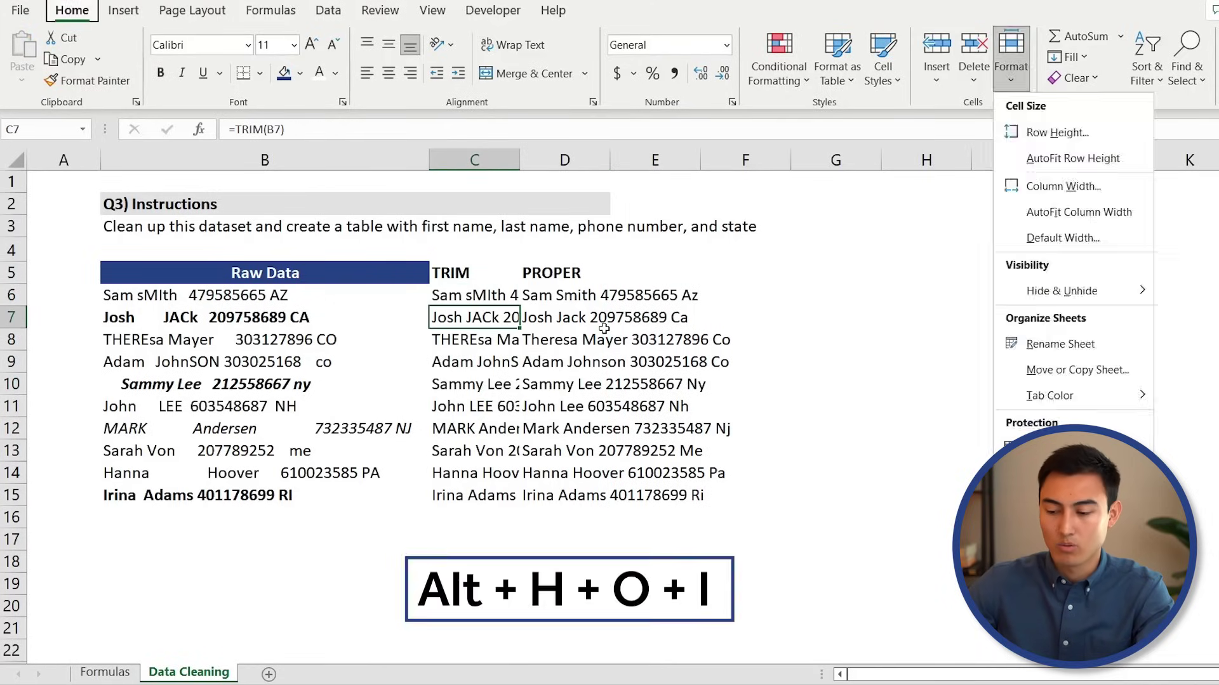
{"action": "key", "text": "i"}
- Reread the Q3 instruction in row 3 to check which columns the cleaned table needs
{"action": "key", "text": "Right"}
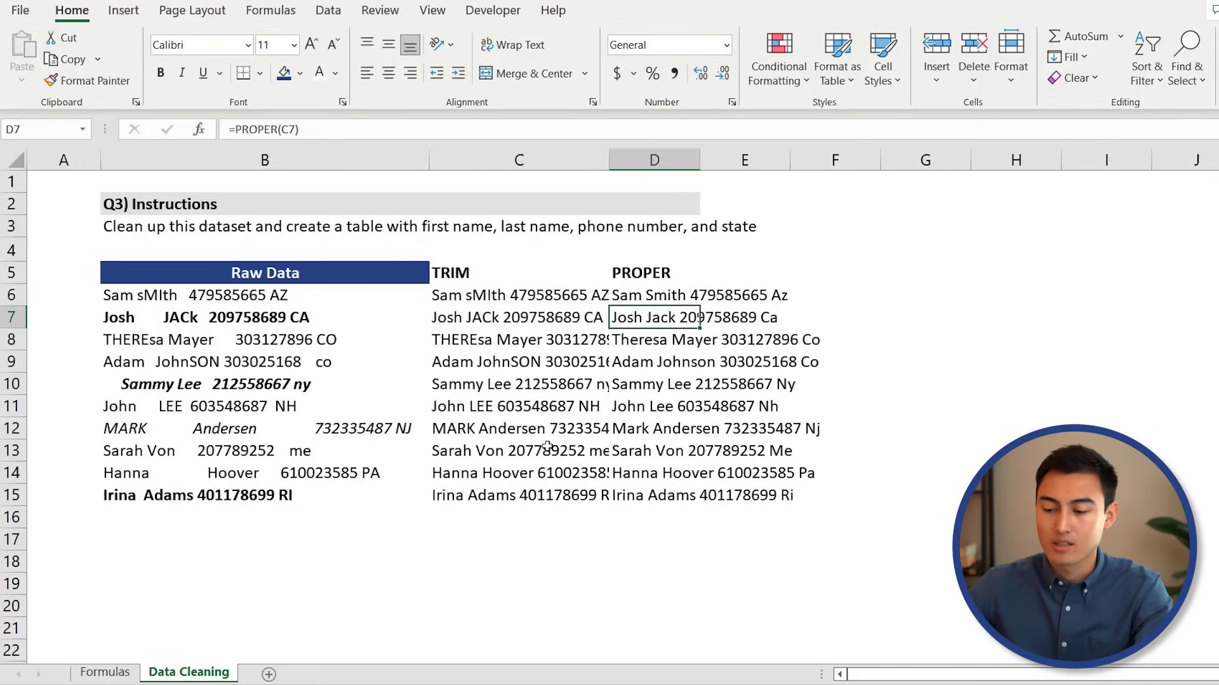
{"action": "key", "text": "Right"}
{"action": "key", "text": "Right"}
{"action": "key", "text": "Up"}
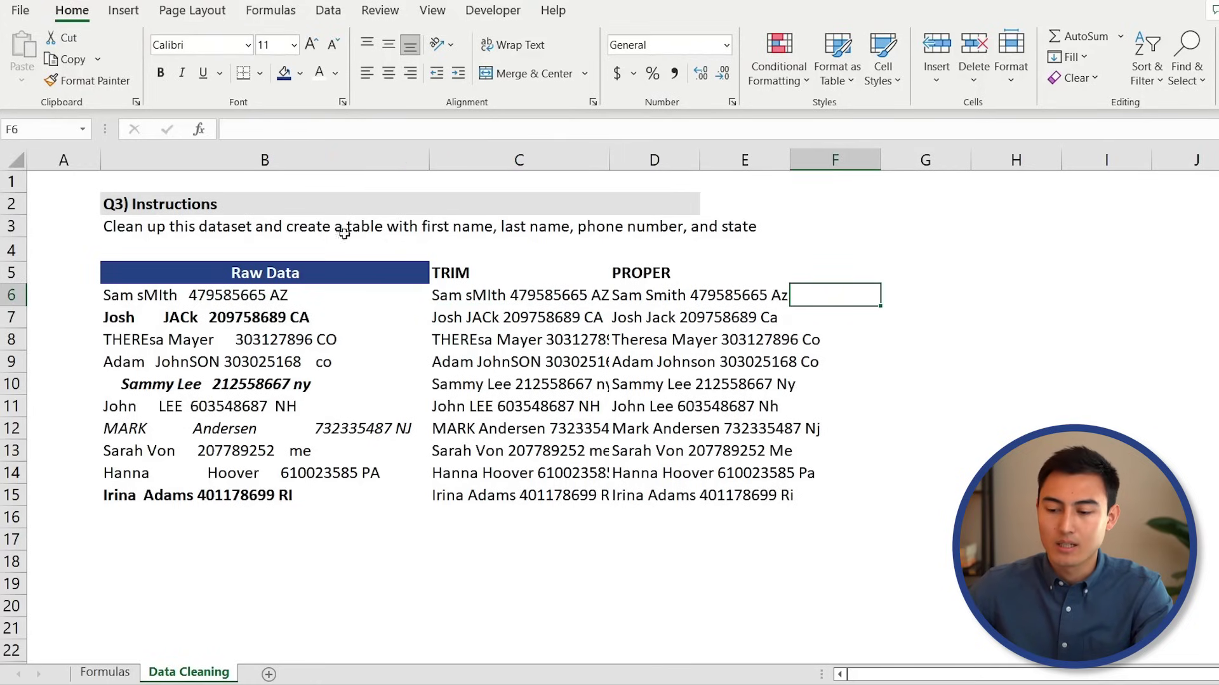
{"action": "key", "text": "Up"}
{"action": "key", "text": "Up"}
{"action": "key", "text": "Up"}
{"action": "key", "text": "Left"}
{"action": "key", "text": "Left"}
{"action": "key", "text": "Left"}
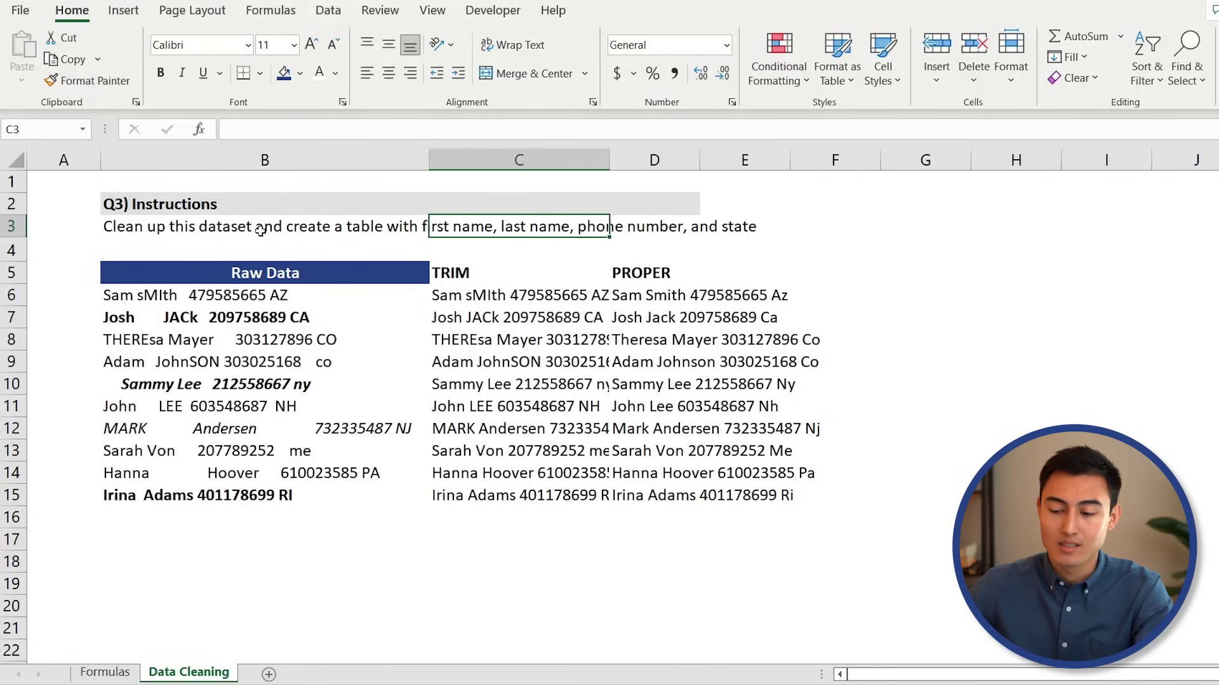
{"action": "key", "text": "Right"}
{"action": "key", "text": "Right"}
{"action": "key", "text": "Down"}
{"action": "key", "text": "Down"}
{"action": "key", "text": "Down"}
{"action": "key", "text": "Right"}
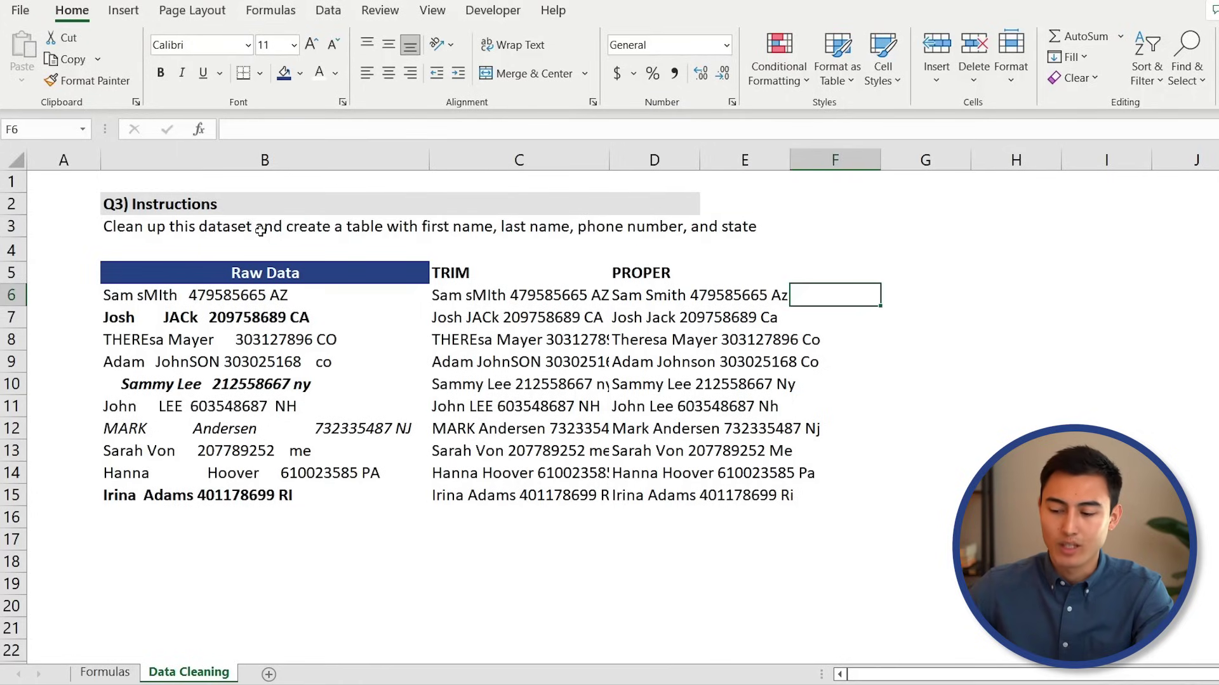
- Inspect the PROPER formula in D6 and the TRIM formula in C6 that feeds it
{"action": "key", "text": "Left"}
{"action": "key", "text": "Left"}
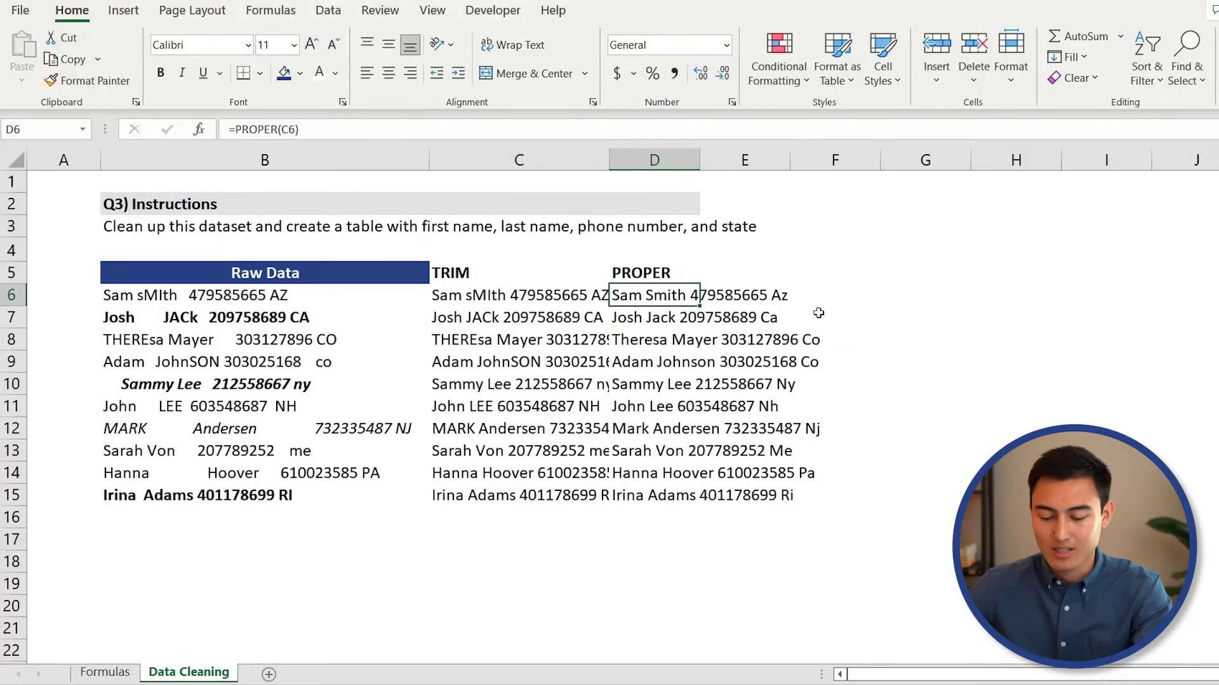
{"action": "key", "text": "F2"}
{"action": "key", "text": "Left"}
{"action": "key", "text": "Left"}
{"action": "key", "text": "Left"}
{"action": "key", "text": "Left"}
{"action": "key", "text": "Escape"}
{"action": "key", "text": "Left"}
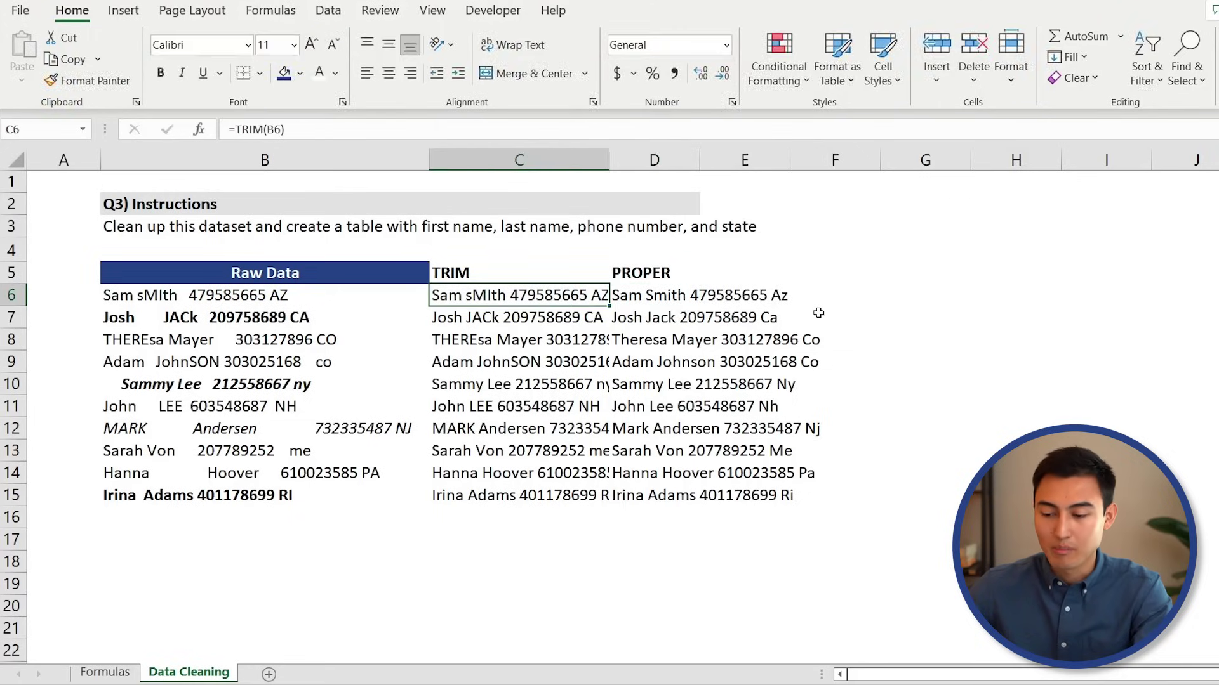
- Inspect the state abbreviation at the end of the raw entry in B6
{"action": "key", "text": "Left"}
{"action": "key", "text": "F2"}
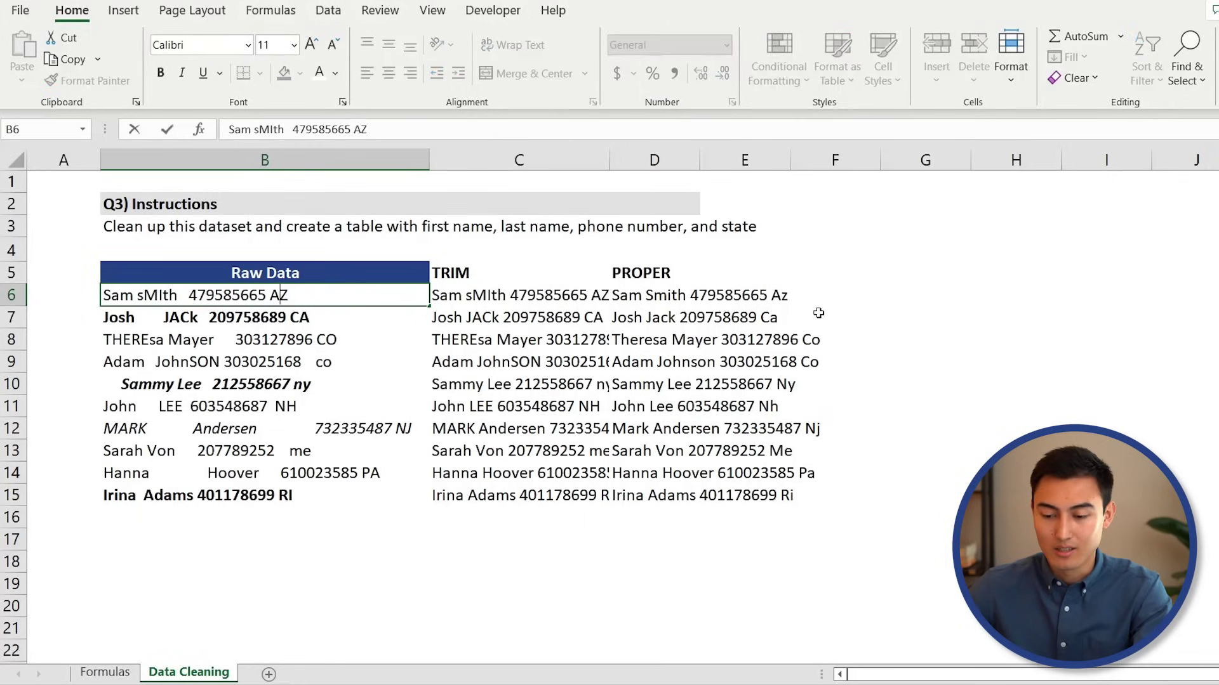
{"action": "key", "text": "shift+Left"}
{"action": "key", "text": "shift+Left"}
{"action": "key", "text": "shift+Left"}
{"action": "key", "text": "Right"}
{"action": "key", "text": "Escape"}
- Copy the PROPER results in D6:D15 and paste them as values into E6:E15
{"action": "key", "text": "Right"}
{"action": "key", "text": "Right"}
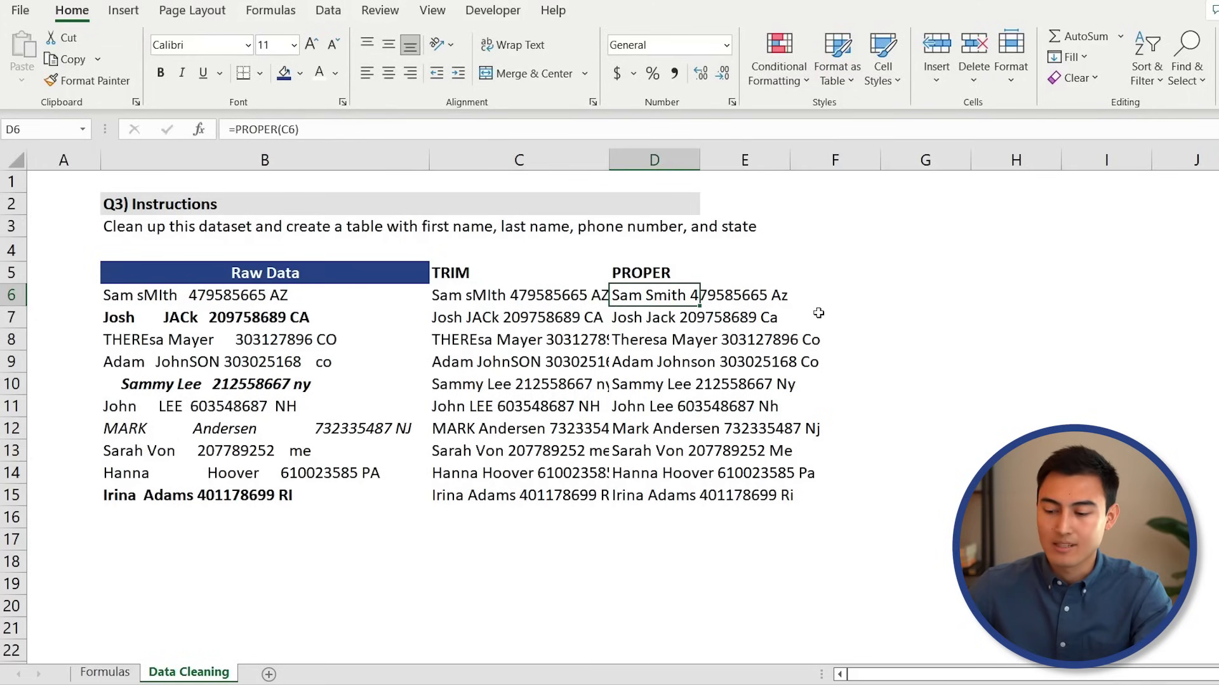
{"action": "key", "text": "ctrl+shift+Down"}
{"action": "key", "text": "ctrl+c"}
{"action": "key", "text": "Right"}
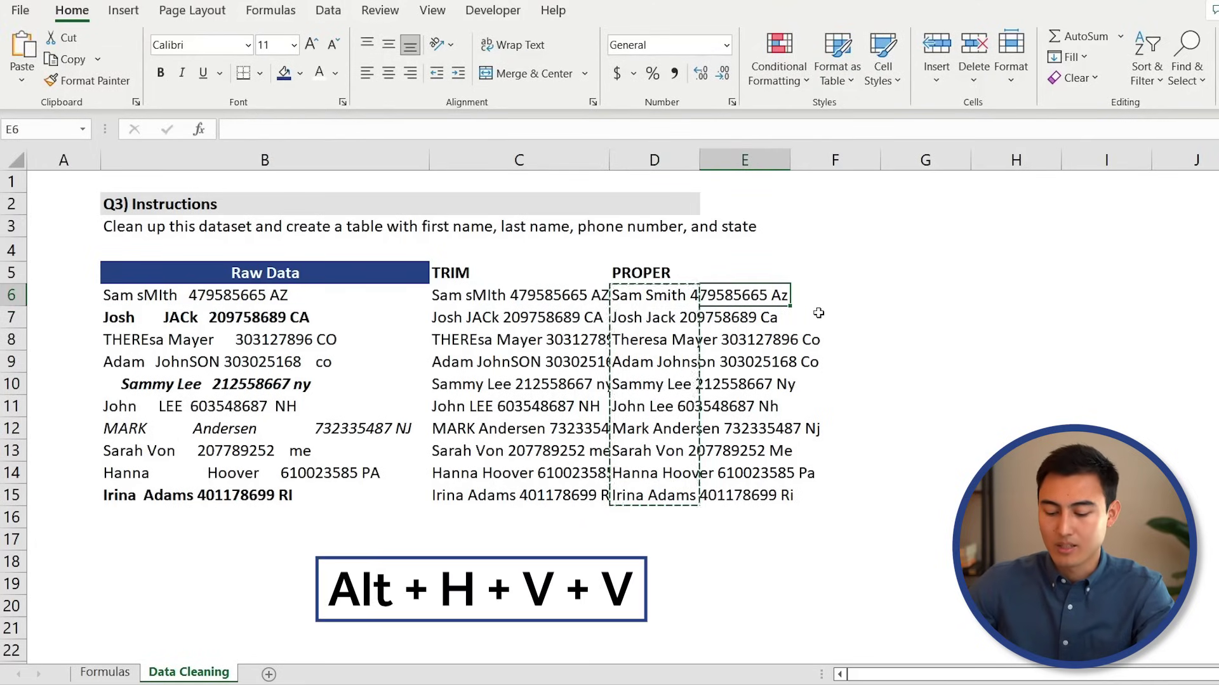
{"action": "key", "text": "alt+h"}
{"action": "key", "text": "v"}
{"action": "key", "text": "v"}
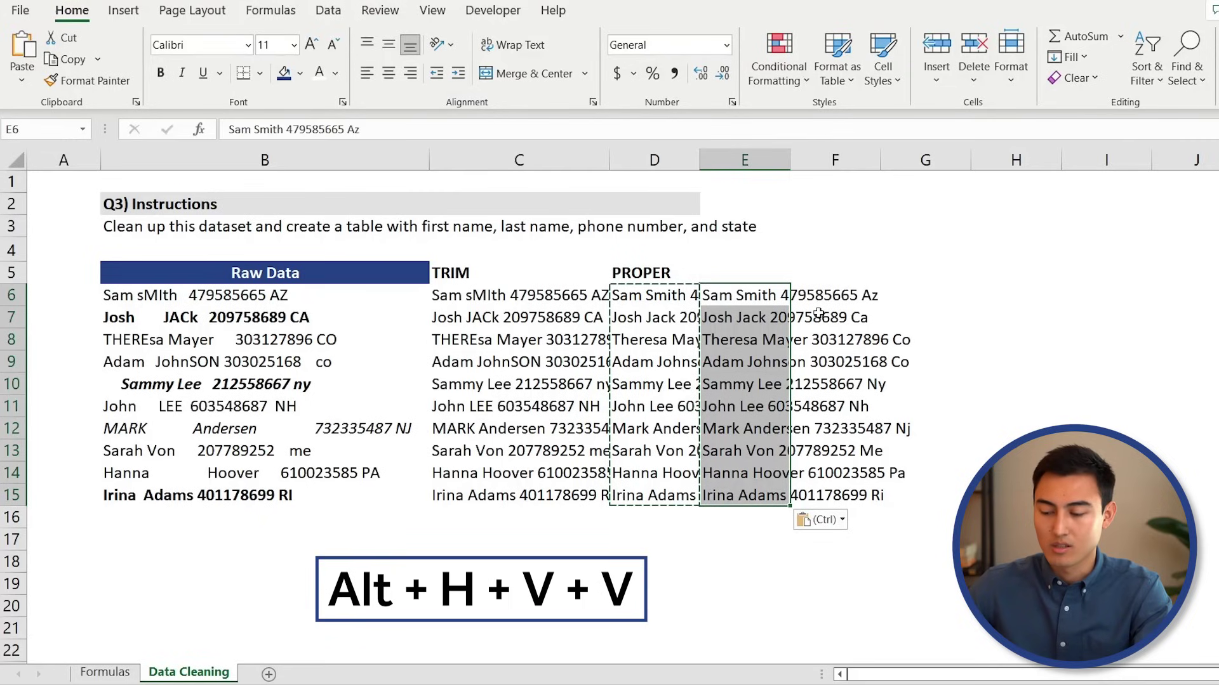
- Copy only the first name from the pasted text in E6, leaving the cell's content as it is
{"action": "key", "text": "Down"}
{"action": "key", "text": "Up"}
{"action": "key", "text": "F2"}
{"action": "key", "text": "Left"}
{"action": "key", "text": "Left"}
{"action": "key", "text": "Left"}
{"action": "key", "text": "Left"}
{"action": "key", "text": "Left"}
{"action": "key", "text": "Left"}
{"action": "key", "text": "Left"}
{"action": "key", "text": "Left"}
{"action": "key", "text": "Left"}
{"action": "key", "text": "Left"}
{"action": "key", "text": "Left"}
{"action": "key", "text": "Left"}
{"action": "key", "text": "Left"}
{"action": "key", "text": "Left"}
{"action": "key", "text": "Left"}
{"action": "key", "text": "Left"}
{"action": "key", "text": "Left"}
{"action": "key", "text": "Left"}
{"action": "key", "text": "Left"}
{"action": "key", "text": "Left"}
{"action": "key", "text": "Right"}
{"action": "key", "text": "shift+Home"}
{"action": "key", "text": "ctrl+c"}
{"action": "key", "text": "Escape"}
- Paste the copied first name into F6 as a manual trial and clear the cell again
{"action": "key", "text": "Right"}
{"action": "key", "text": "Right"}
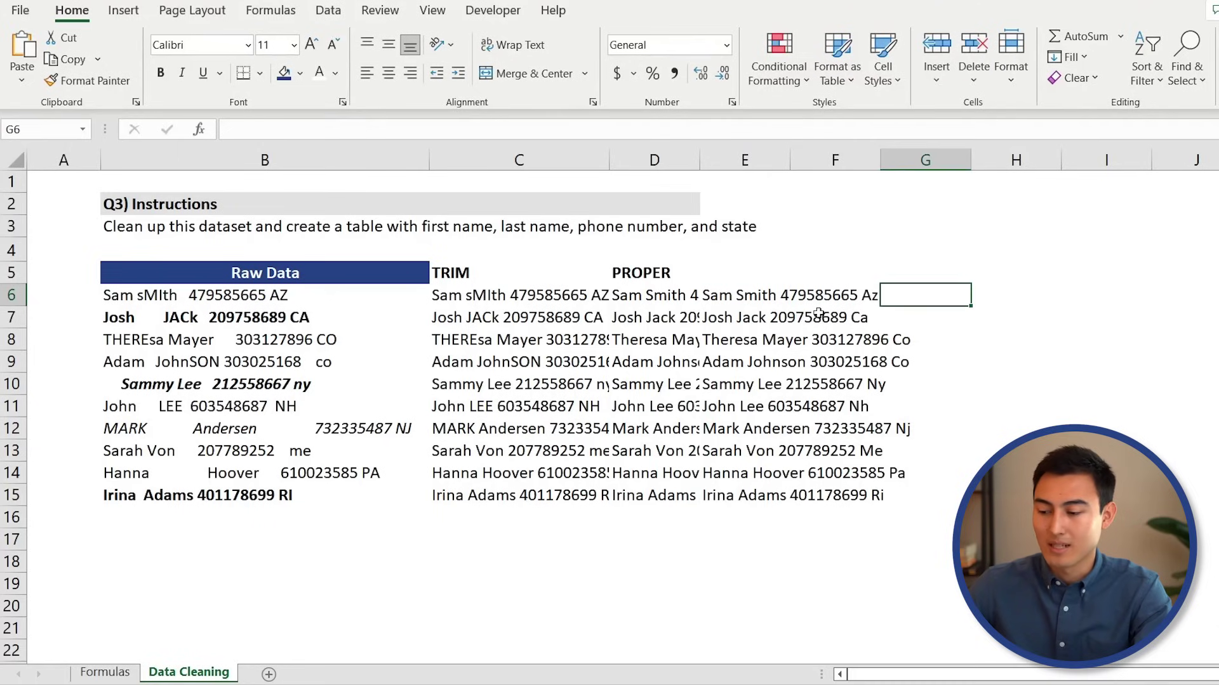
{"action": "key", "text": "Left"}
{"action": "key", "text": "ctrl+v"}
{"action": "key", "text": "Right"}
{"action": "key", "text": "Left"}
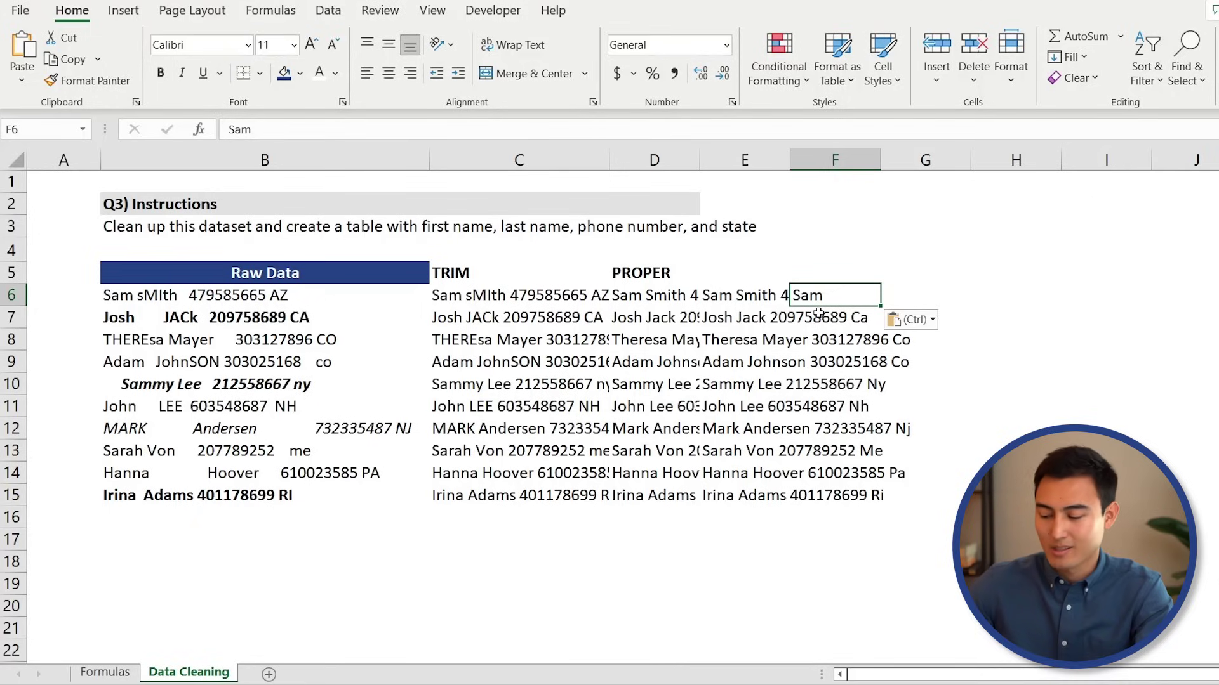
{"action": "key", "text": "Delete"}
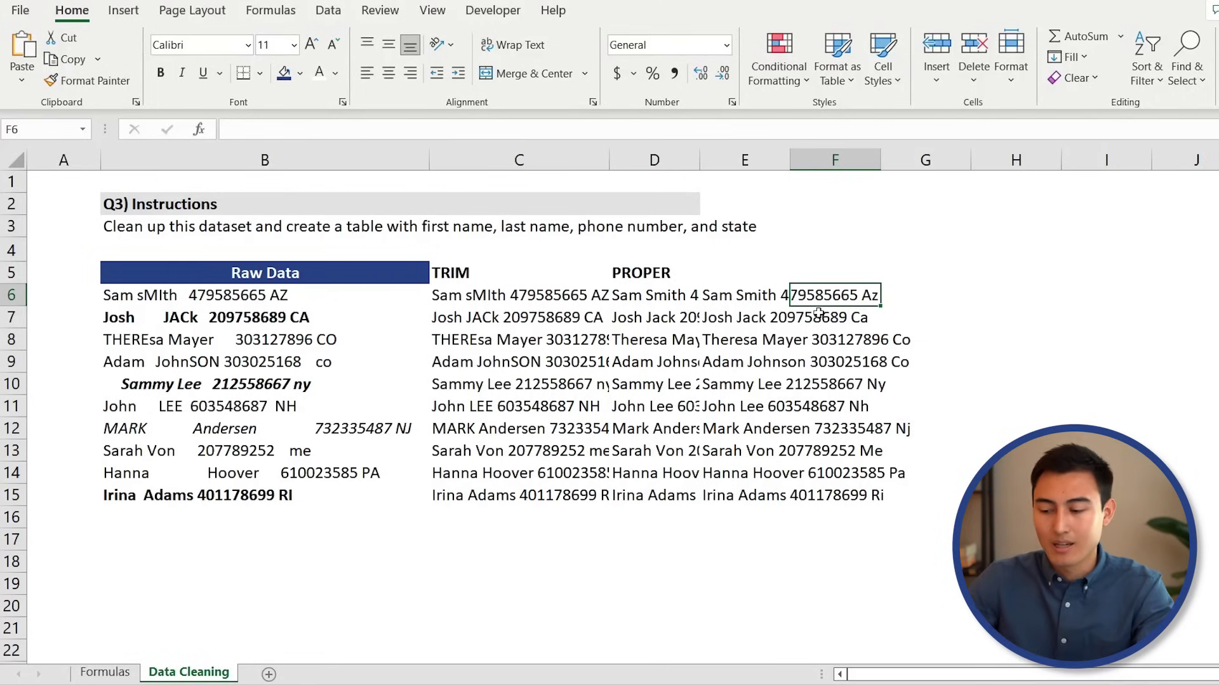
- Set up Text to Columns for E6:E15 as delimited data split at spaces, treating consecutive delimiters as one
{"action": "key", "text": "Left"}
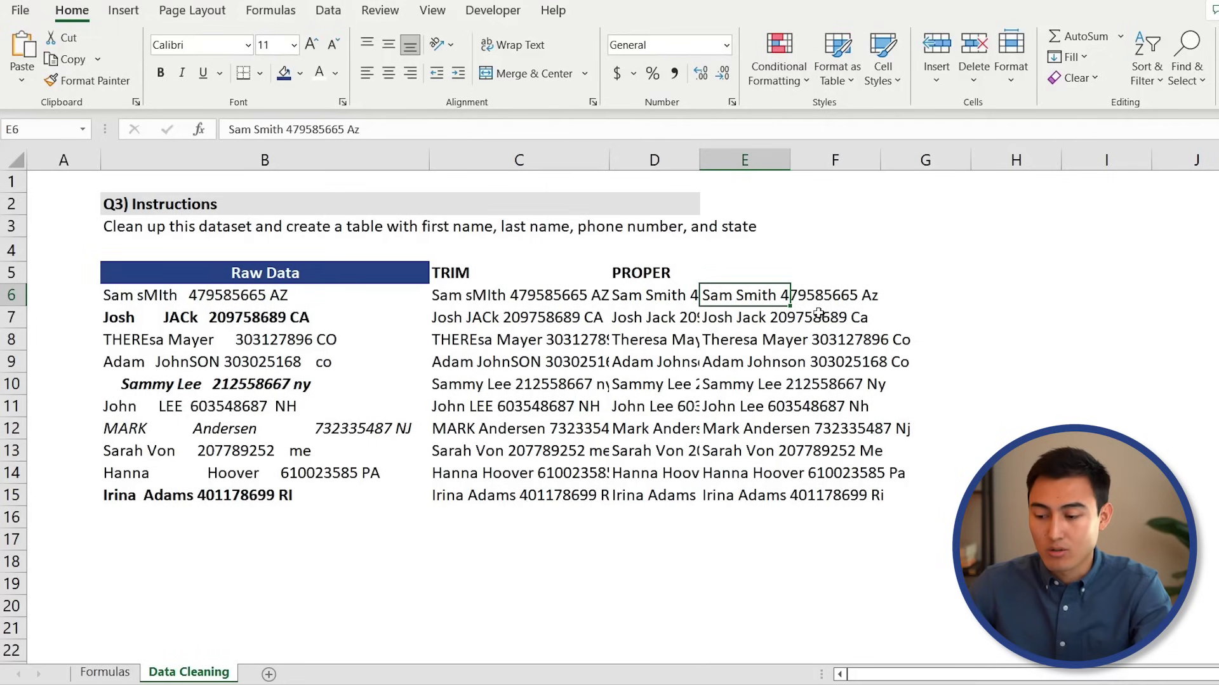
{"action": "key", "text": "ctrl+shift+Down"}
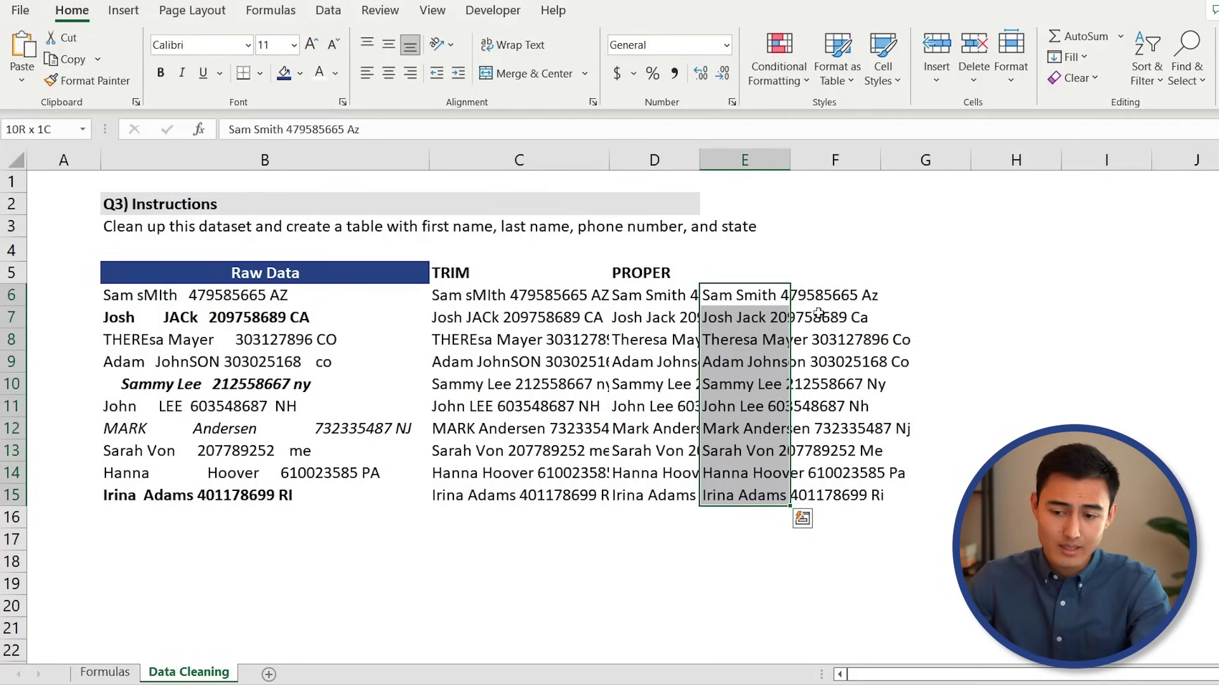
{"action": "key", "text": "alt"}
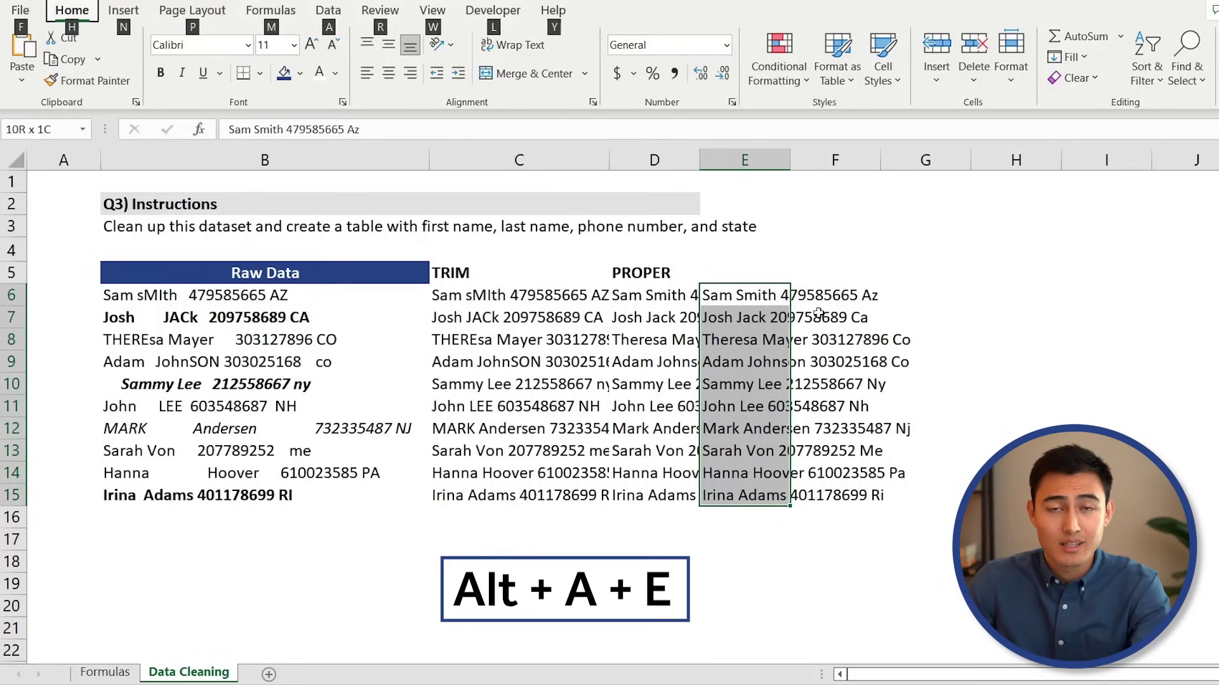
{"action": "key", "text": "a"}
{"action": "key", "text": "e"}
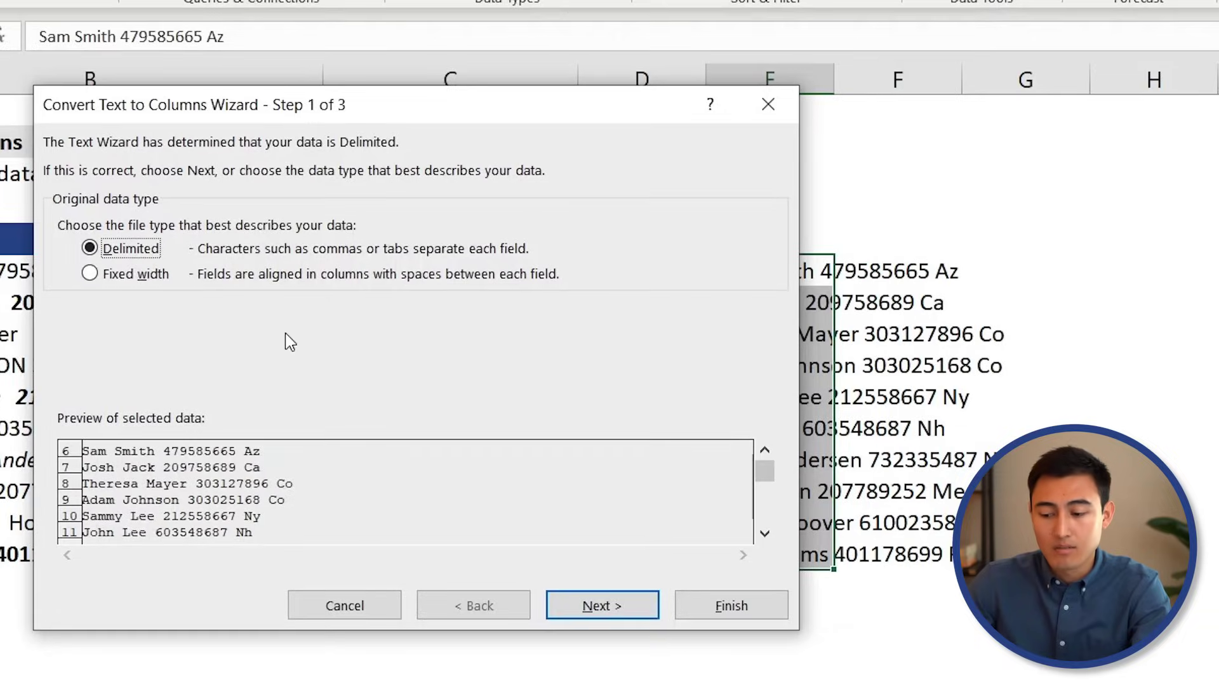
{"action": "left_click", "coordinate": [599, 620]}
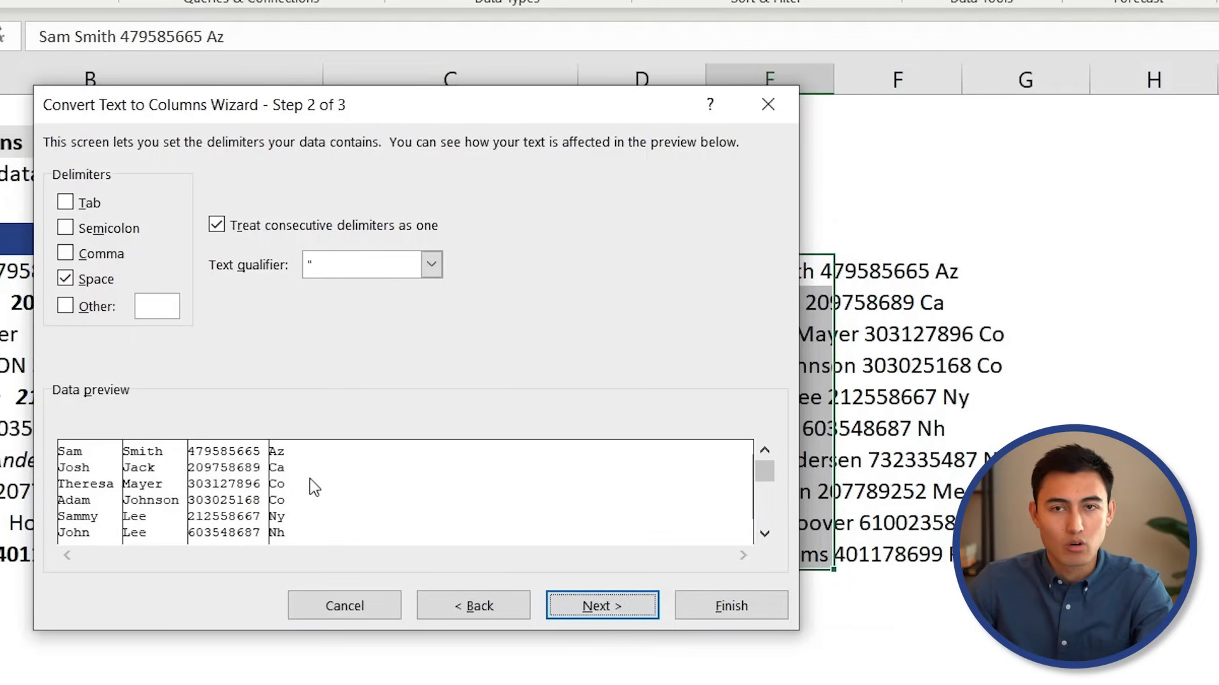
{"action": "left_click", "coordinate": [585, 615]}
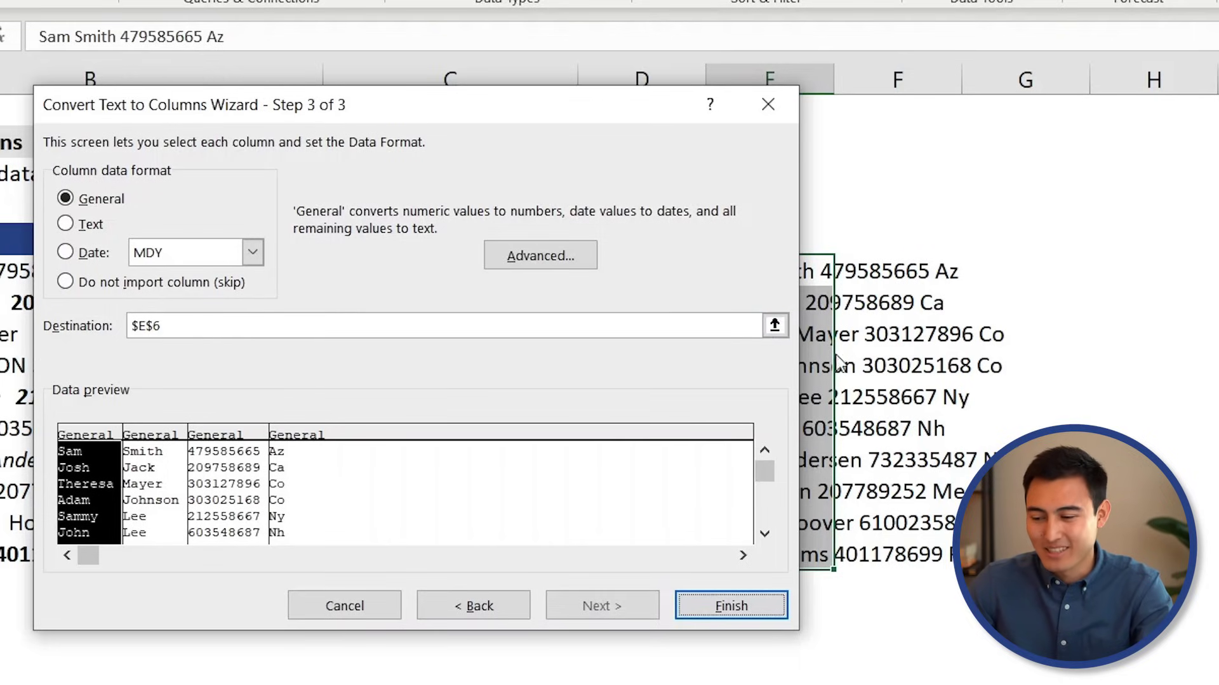
- Set the split data's destination to cell H6 and finish the Text to Columns conversion
{"action": "left_click", "coordinate": [774, 326]}
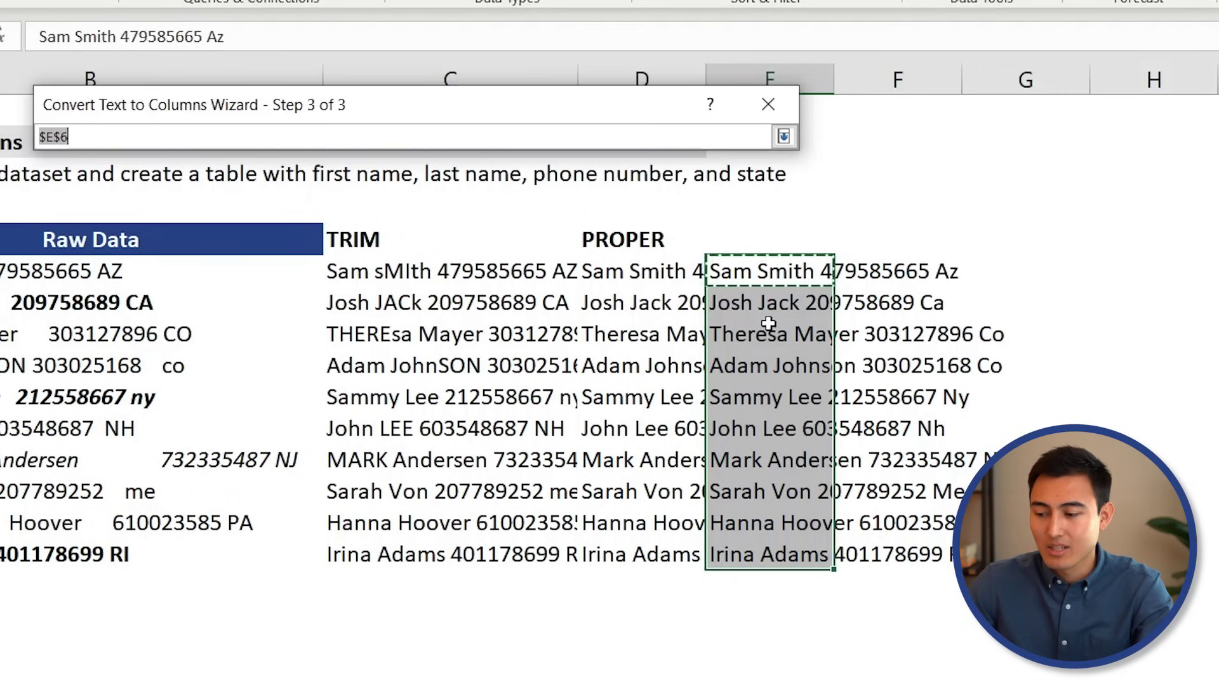
{"action": "left_click", "coordinate": [1146, 270]}
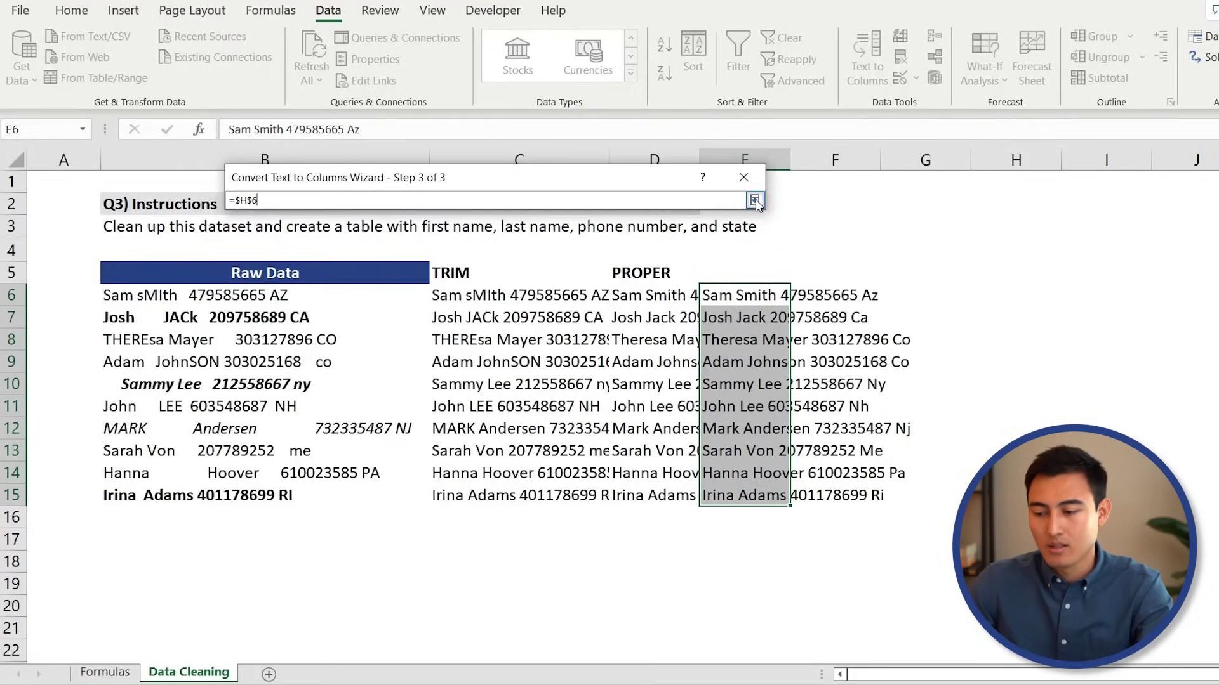
{"action": "left_click", "coordinate": [760, 187]}
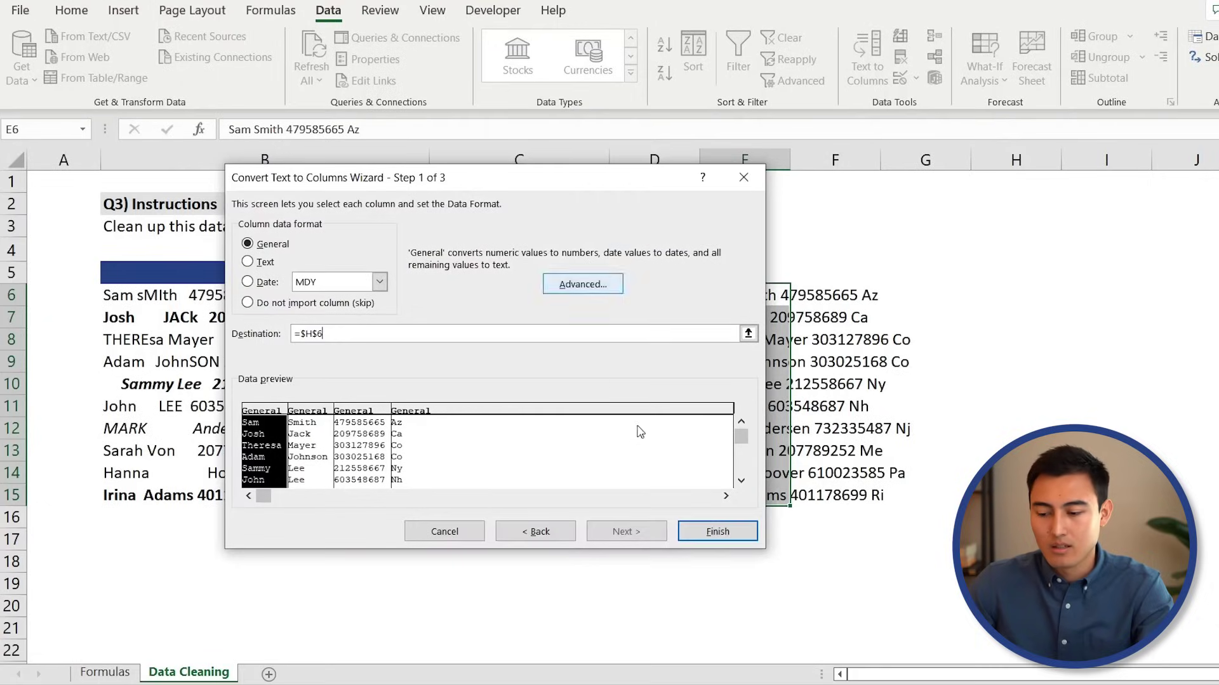
{"action": "left_click", "coordinate": [682, 531]}
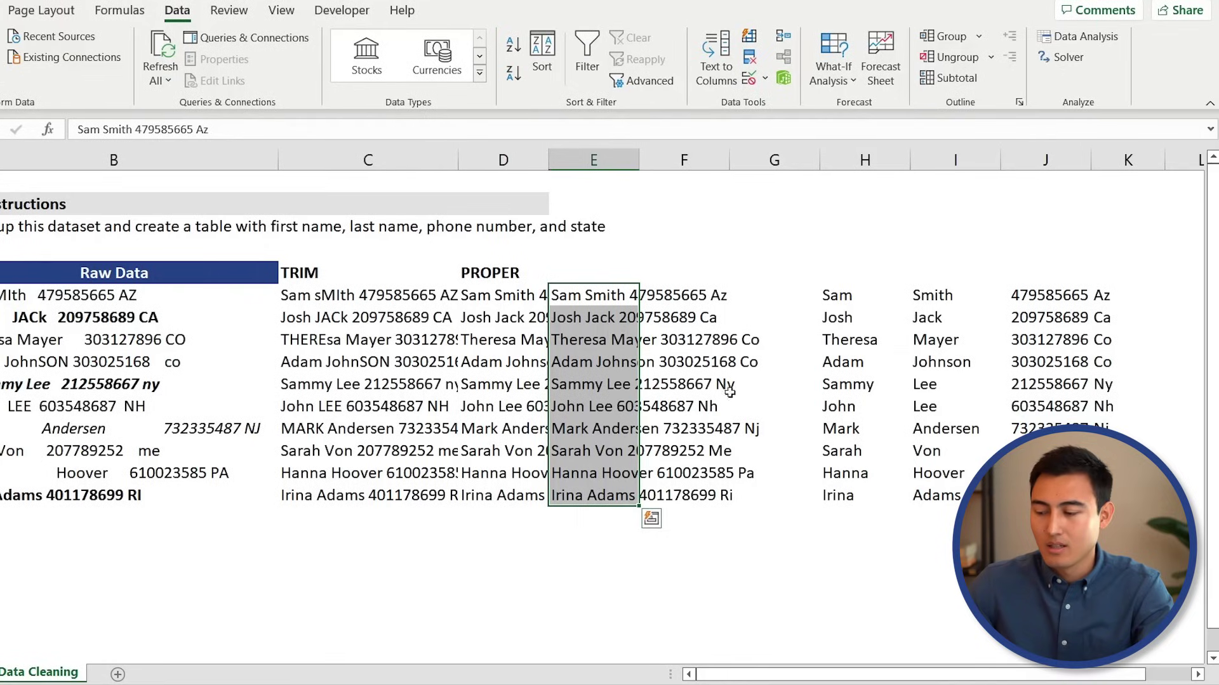
- Enter the headers First, Last, Phone and State in H5:K5 above the split columns
{"action": "left_click", "coordinate": [837, 286]}
{"action": "key", "text": "Down"}
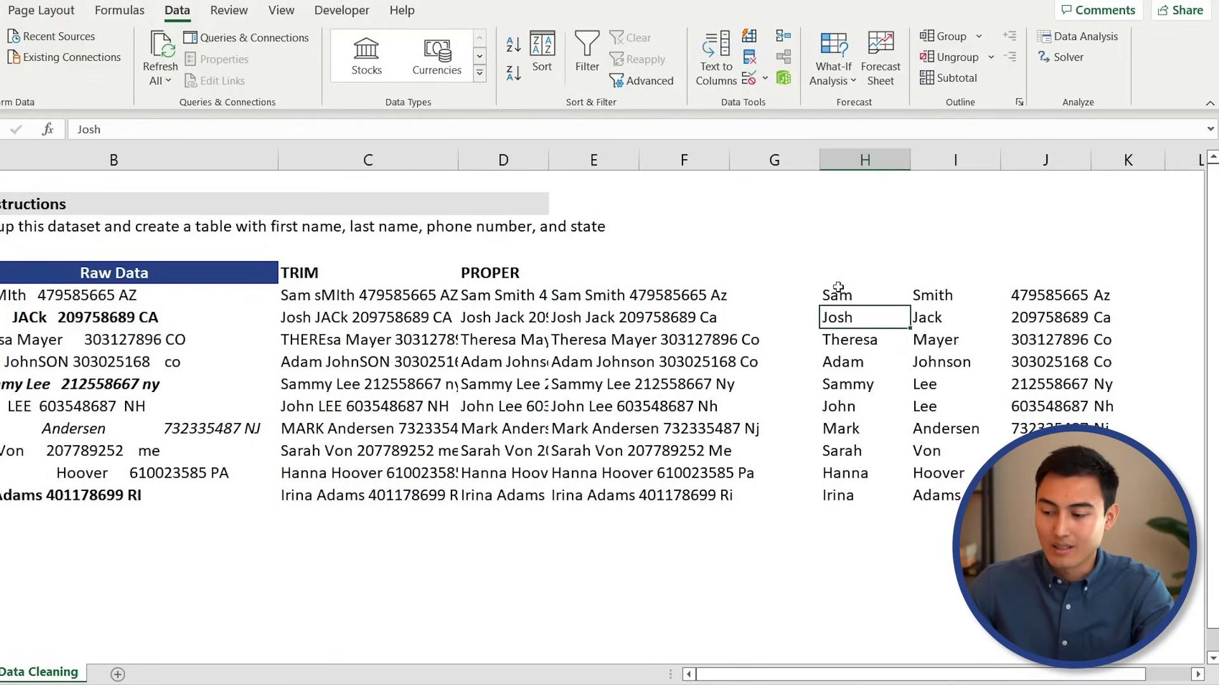
{"action": "key", "text": "Up"}
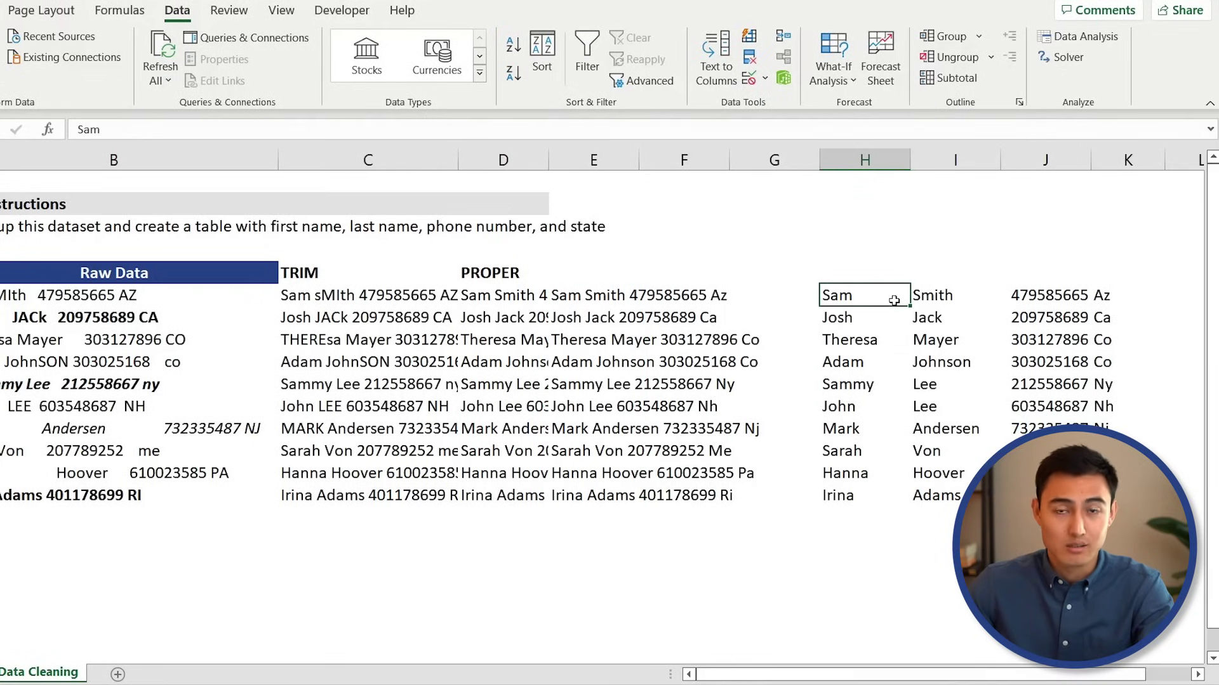
{"action": "key", "text": "Right"}
{"action": "key", "text": "Left"}
{"action": "key", "text": "Up"}
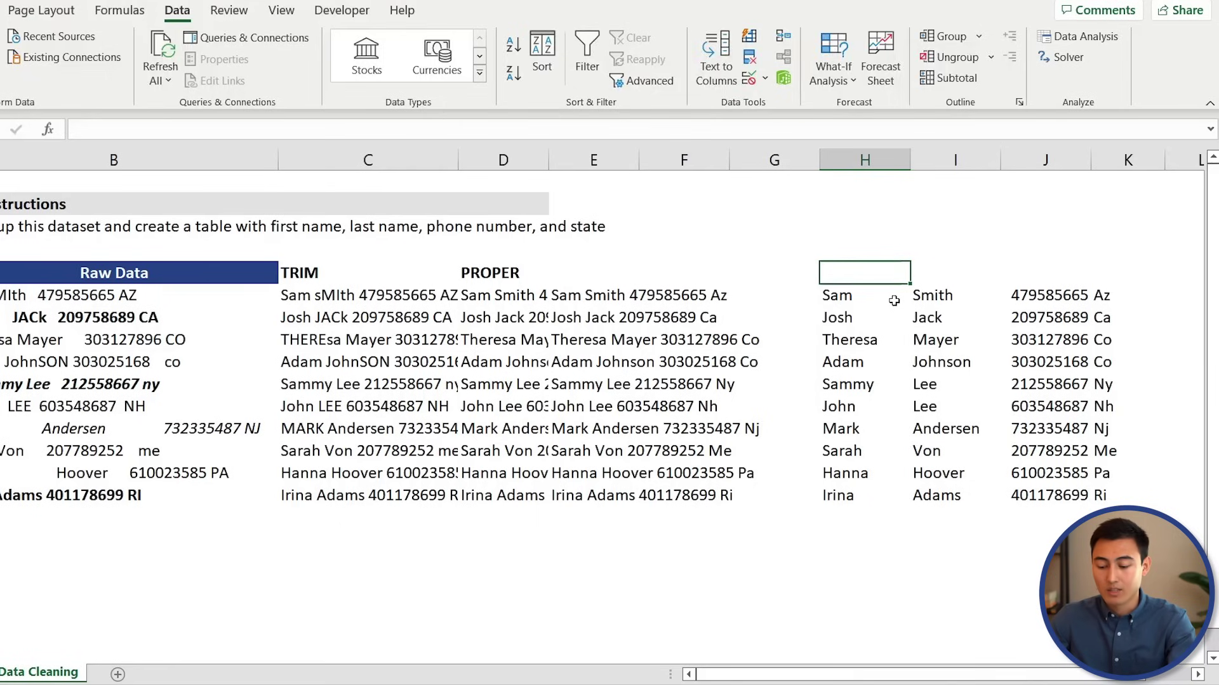
{"action": "type", "text": "First"}
{"action": "key", "text": "Tab"}
{"action": "type", "text": "Last"}
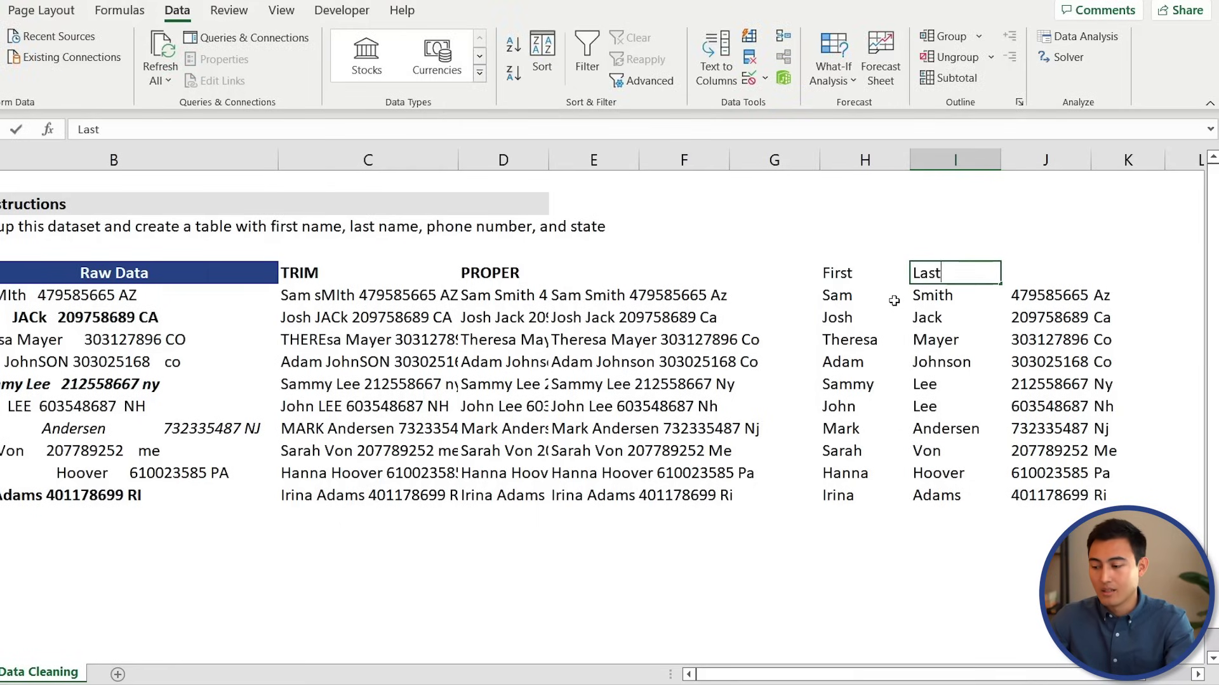
{"action": "key", "text": "Tab"}
{"action": "type", "text": "Phone"}
{"action": "key", "text": "Tab"}
{"action": "type", "text": "State"}
{"action": "key", "text": "Return"}
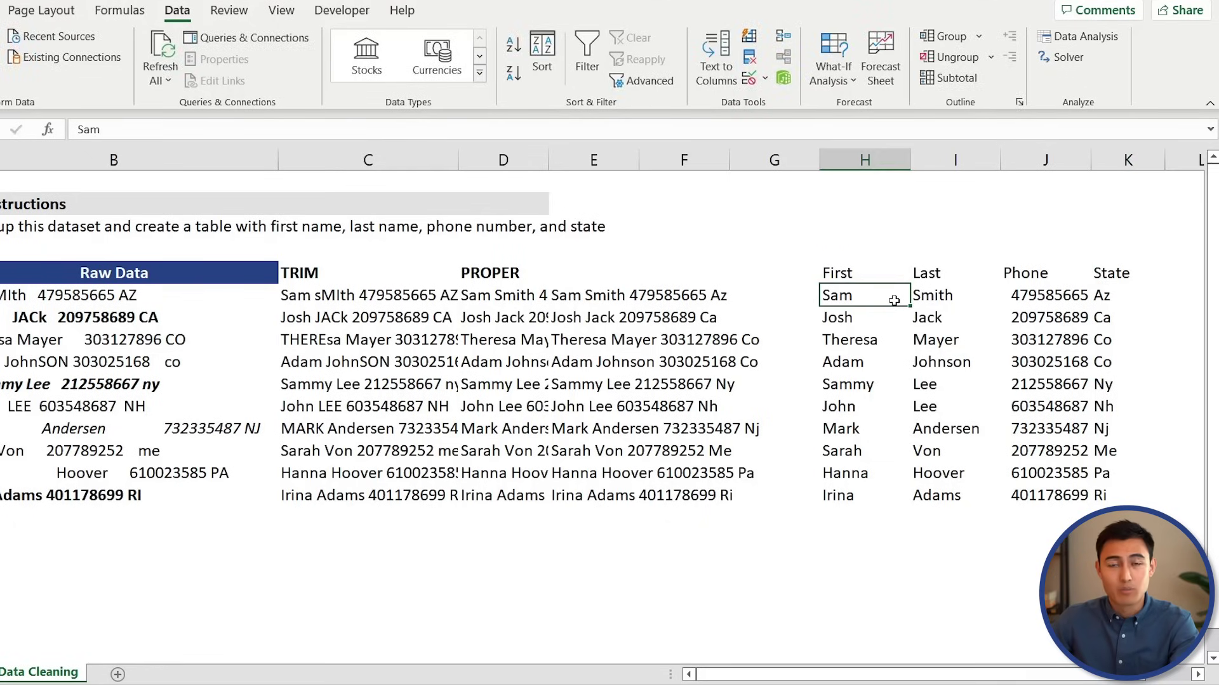
- Apply the custom number format ###-###-### to the phone numbers in J6:J15
{"action": "key", "text": "Right"}
{"action": "key", "text": "Right"}
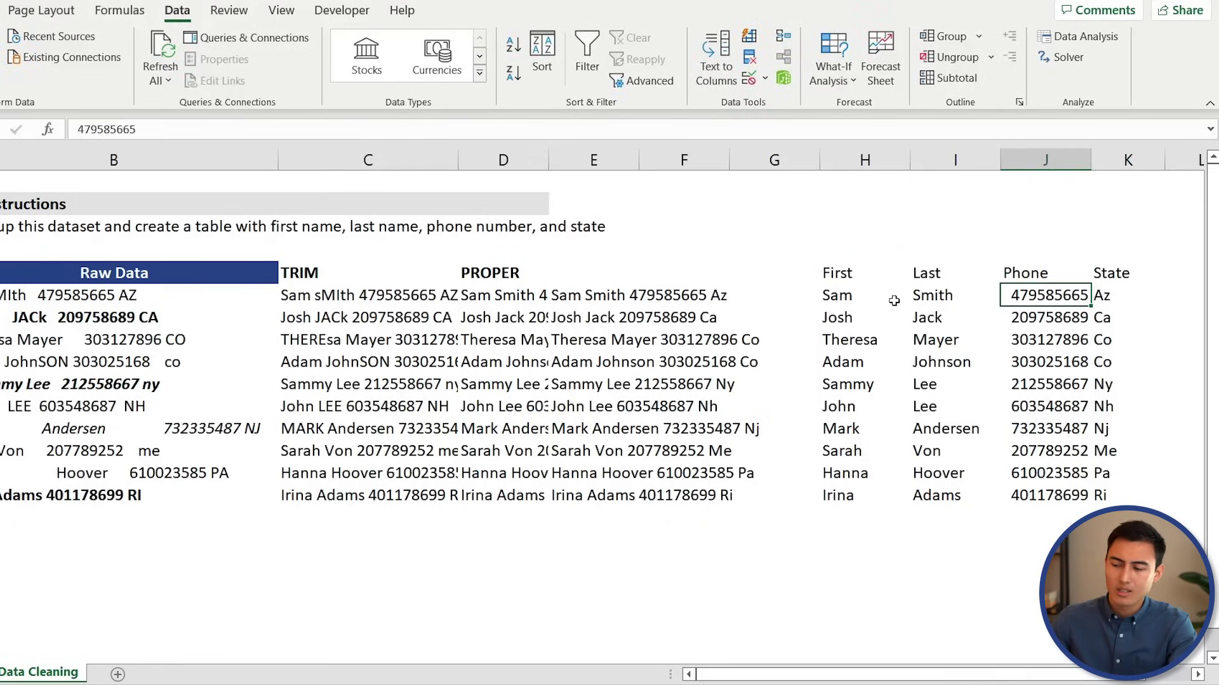
{"action": "key", "text": "ctrl+shift+Down"}
{"action": "key", "text": "Up"}
{"action": "key", "text": "Down"}
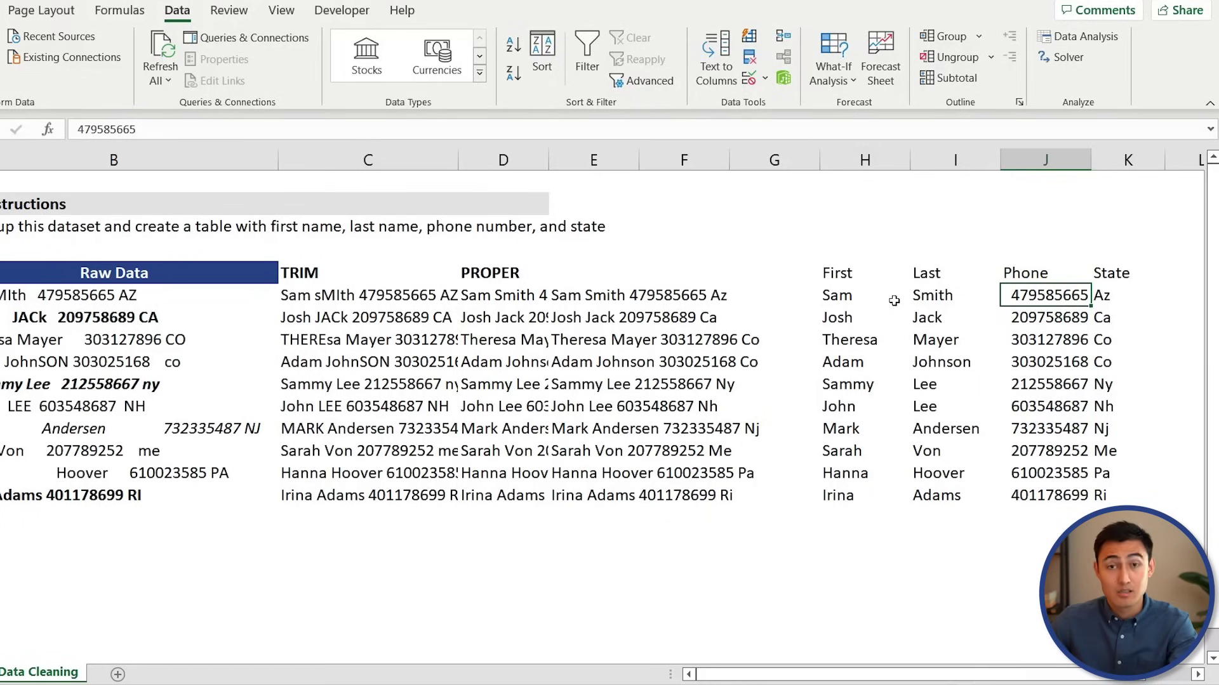
{"action": "key", "text": "ctrl+shift+Down"}
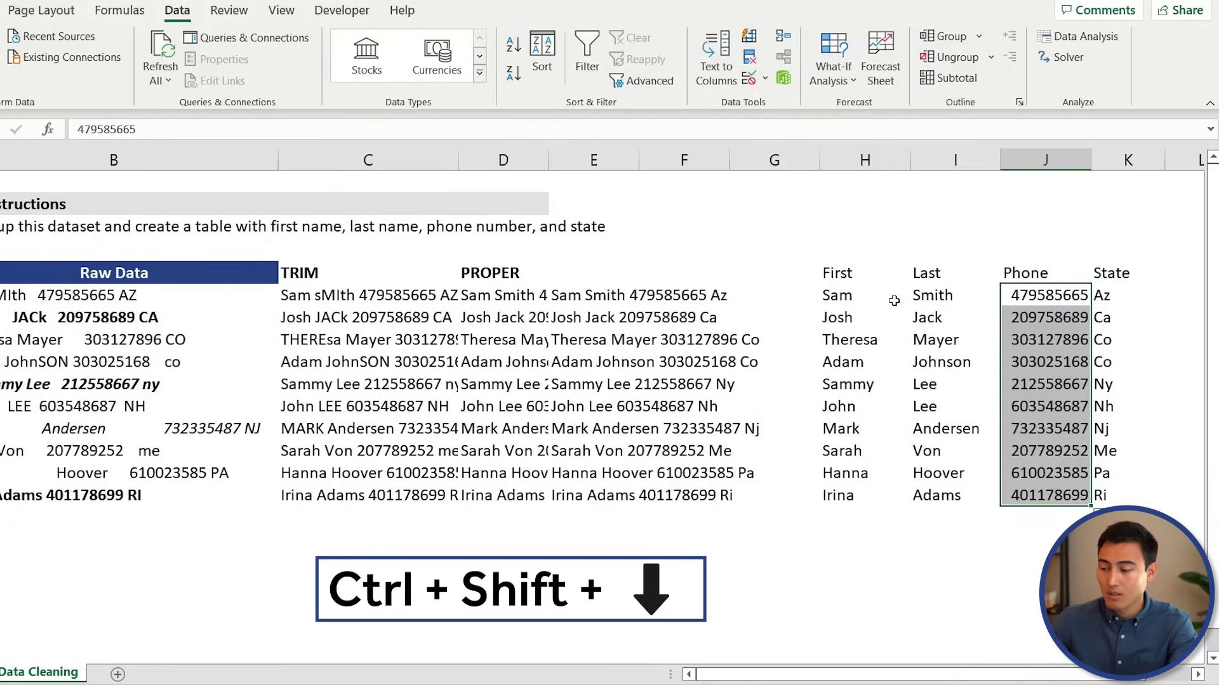
{"action": "key", "text": "ctrl+1"}
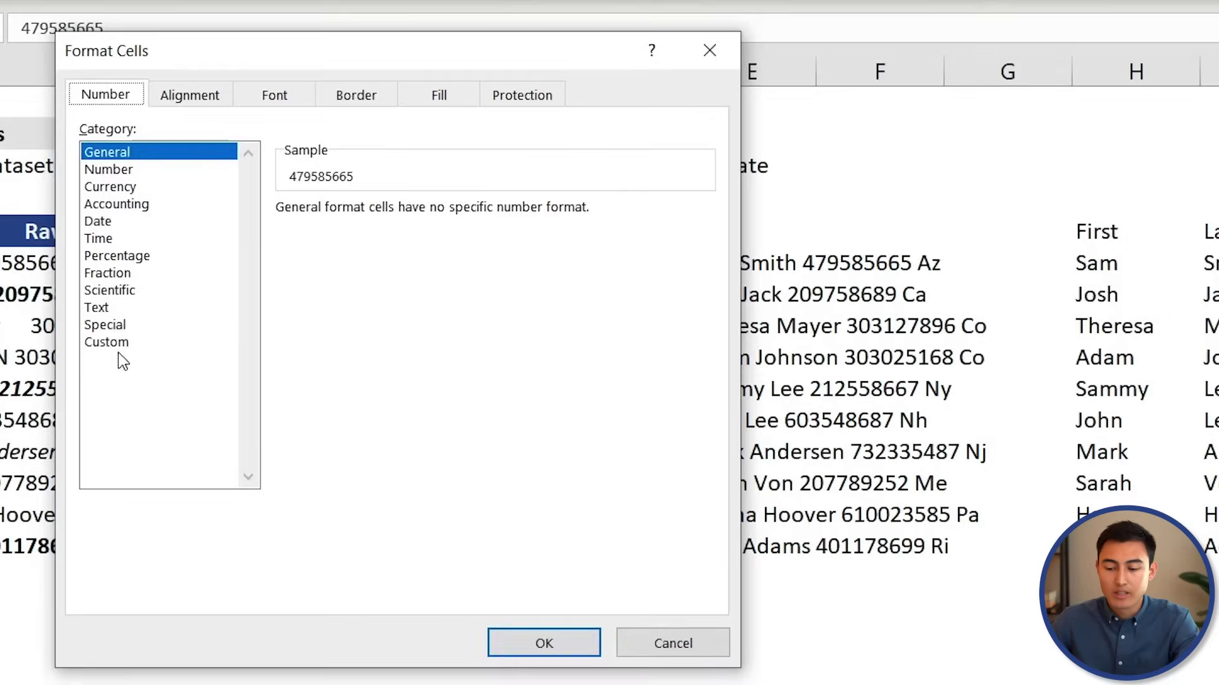
{"action": "left_click", "coordinate": [119, 343]}
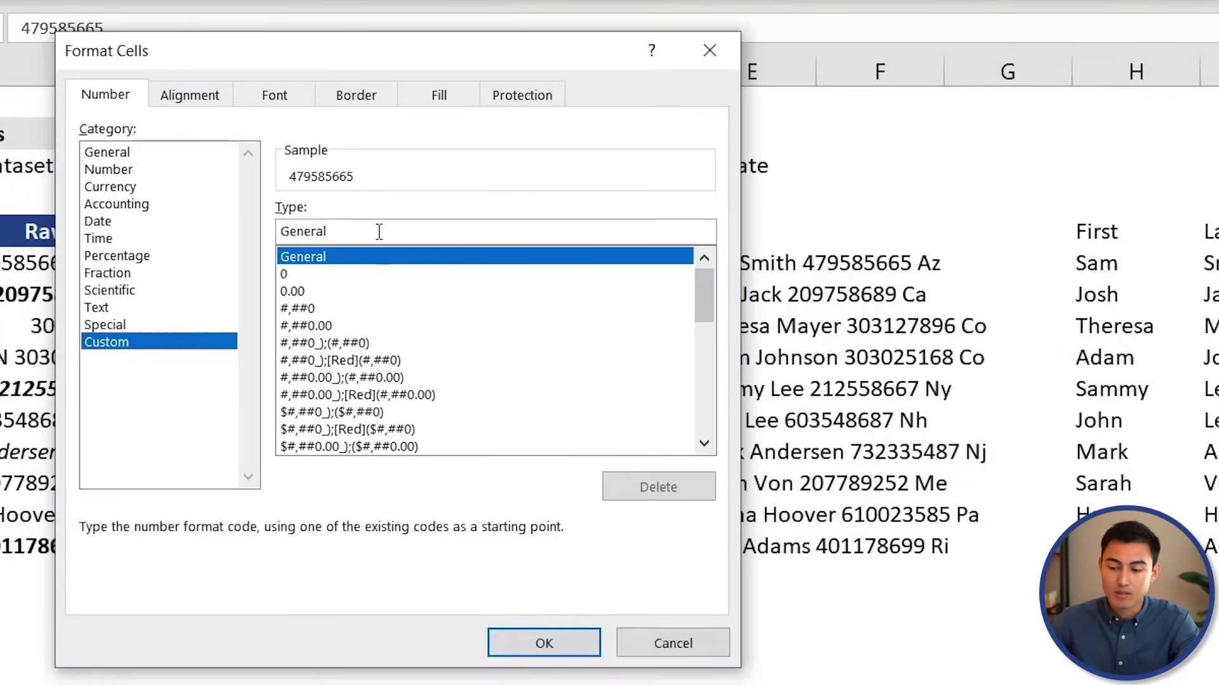
{"action": "key", "text": "BackSpace"}
{"action": "key", "text": "BackSpace"}
{"action": "key", "text": "BackSpace"}
{"action": "key", "text": "BackSpace"}
{"action": "key", "text": "BackSpace"}
{"action": "key", "text": "BackSpace"}
{"action": "key", "text": "BackSpace"}
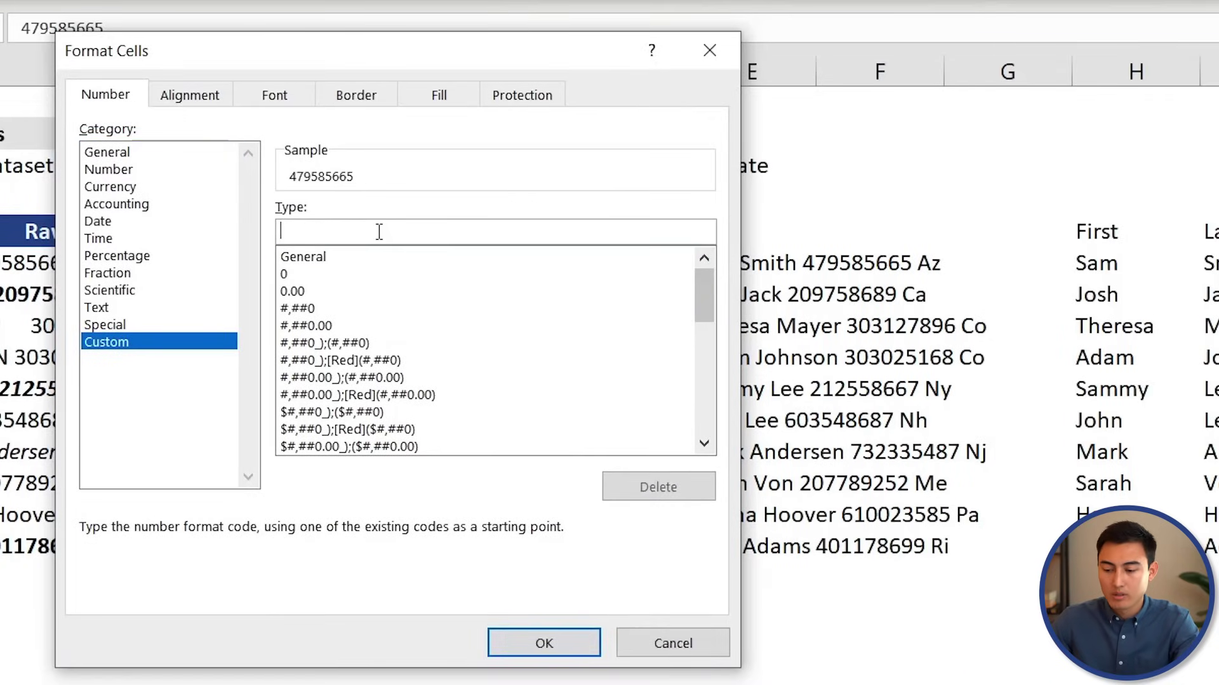
{"action": "type", "text": "###"}
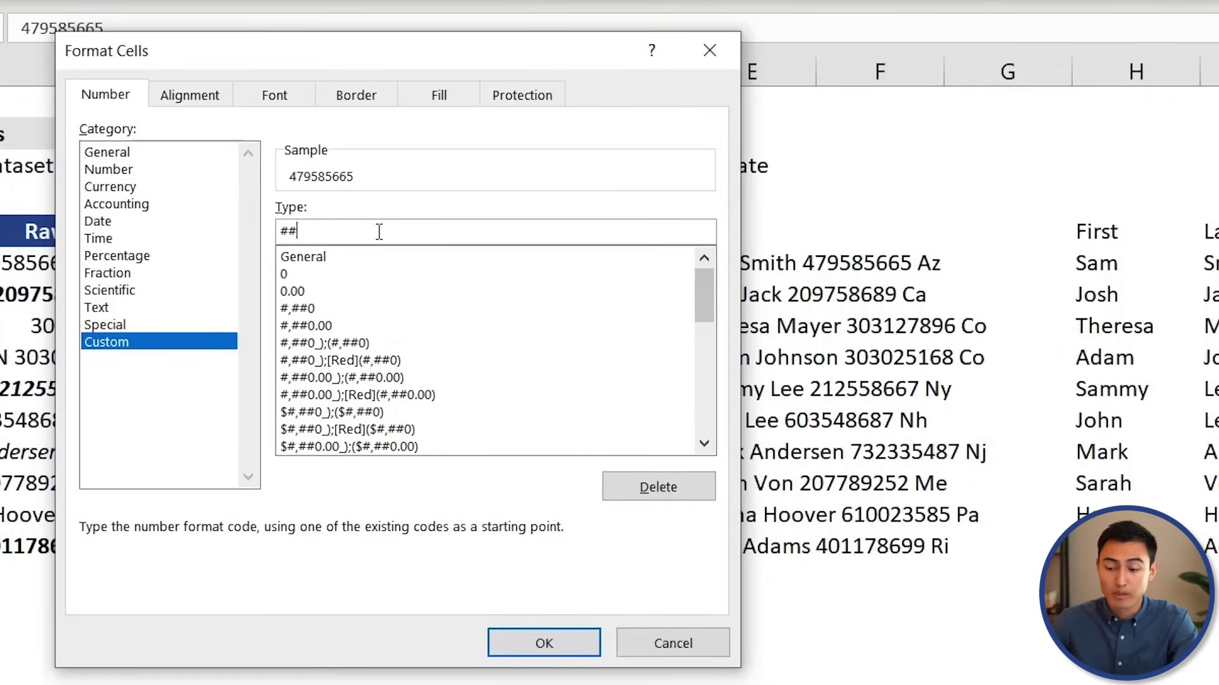
{"action": "type", "text": "-###-###"}
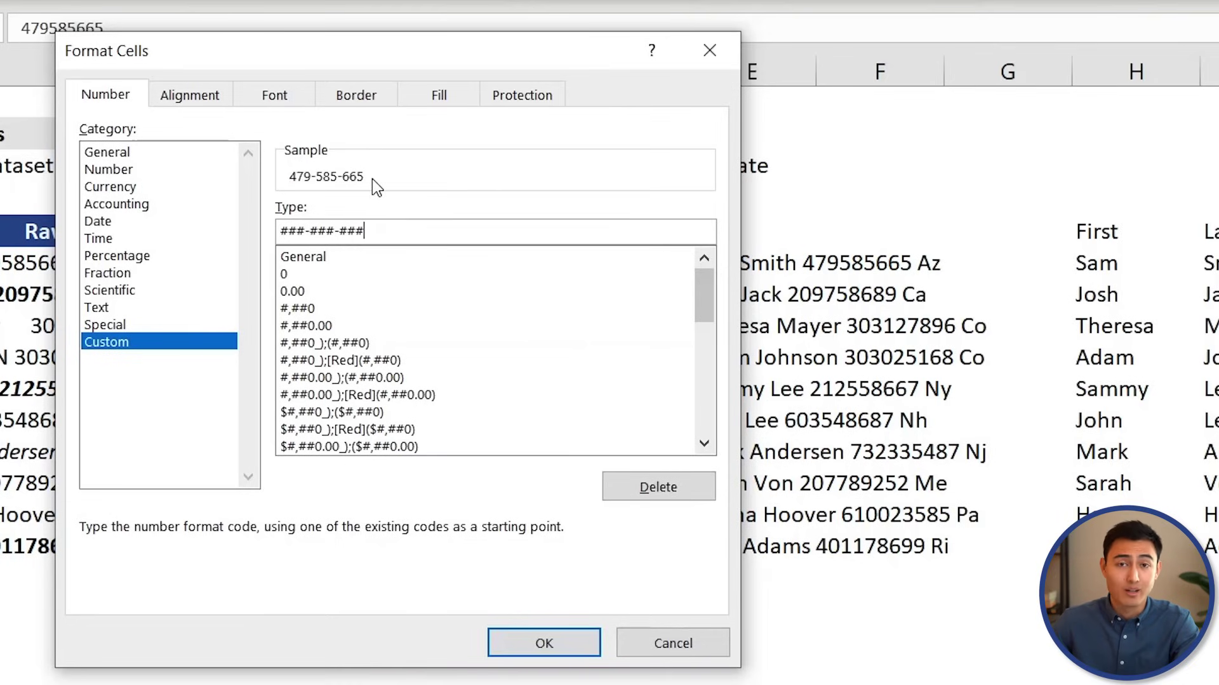
{"action": "key", "text": "Return"}
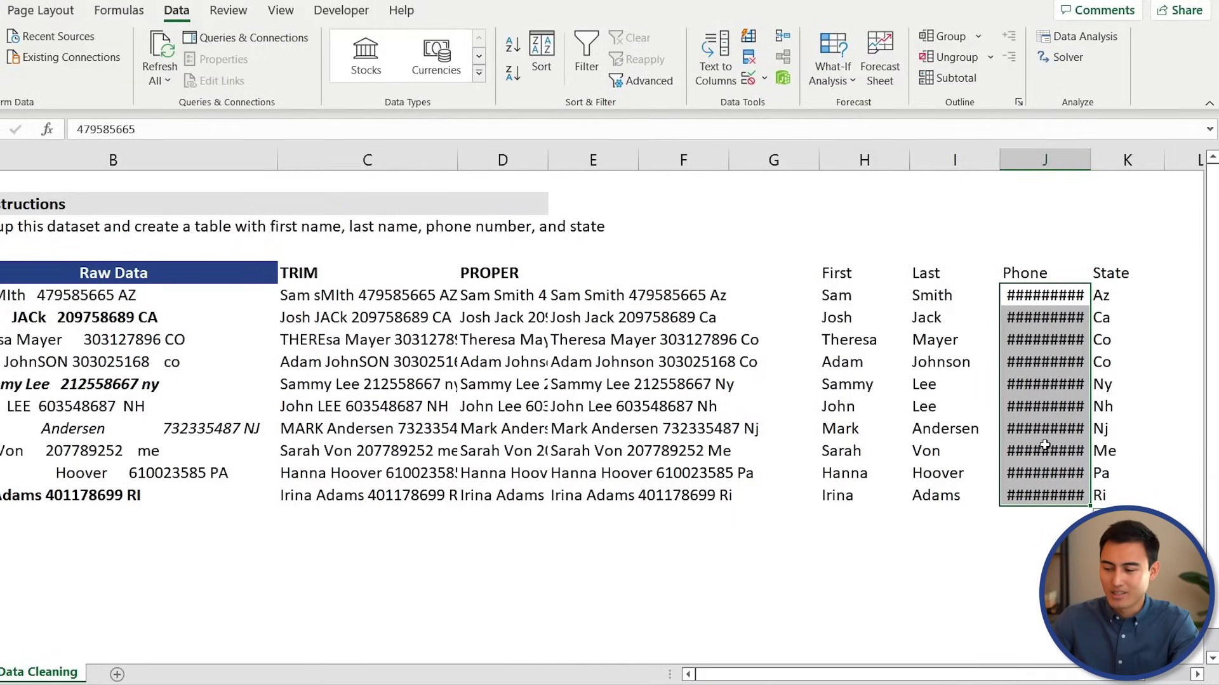
- AutoFit the width of column J to the formatted phone numbers and reduce the selection to J6
{"action": "key", "text": "alt+h"}
{"action": "key", "text": "o"}
{"action": "key", "text": "i"}
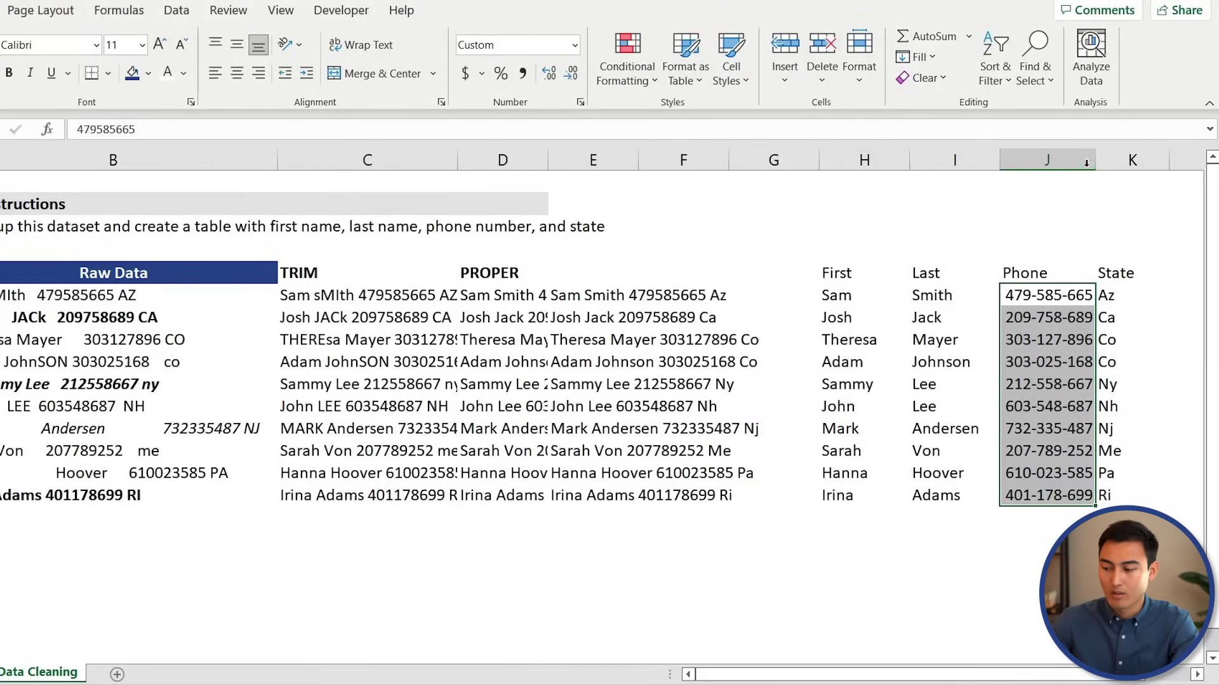
{"action": "key", "text": "shift+BackSpace"}
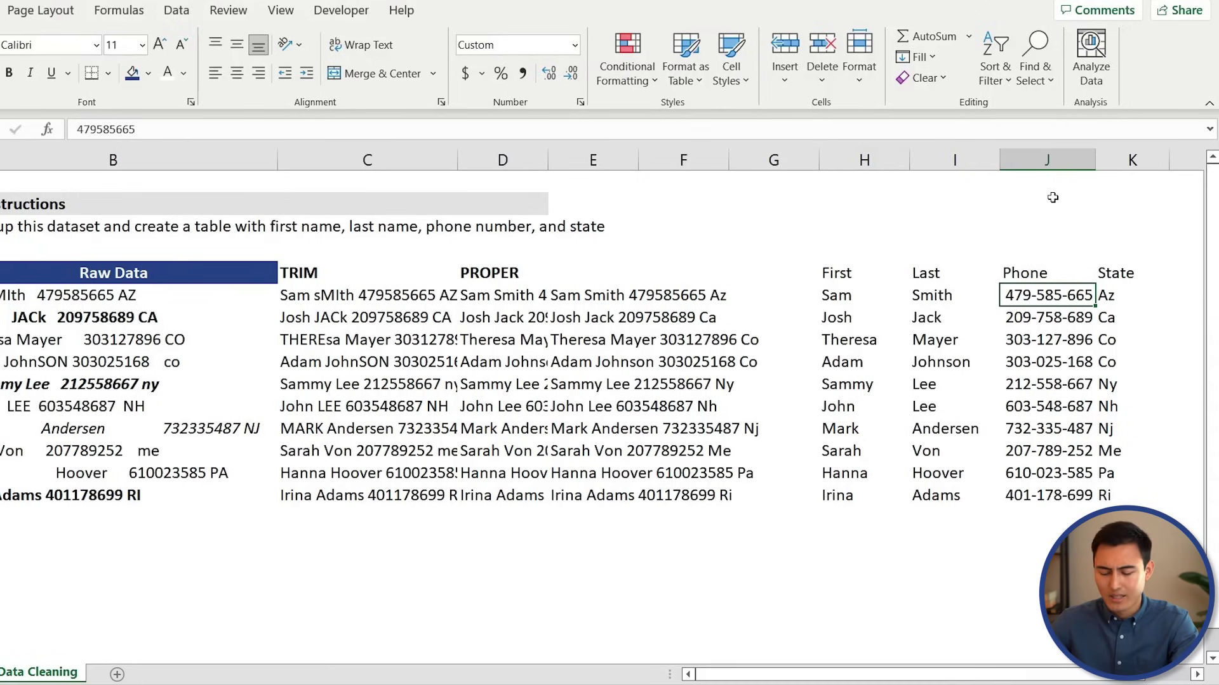
- Change the custom number format of the phone numbers in J6:J15 to +1 (###)-###-###
{"action": "key", "text": "ctrl+shift+Down"}
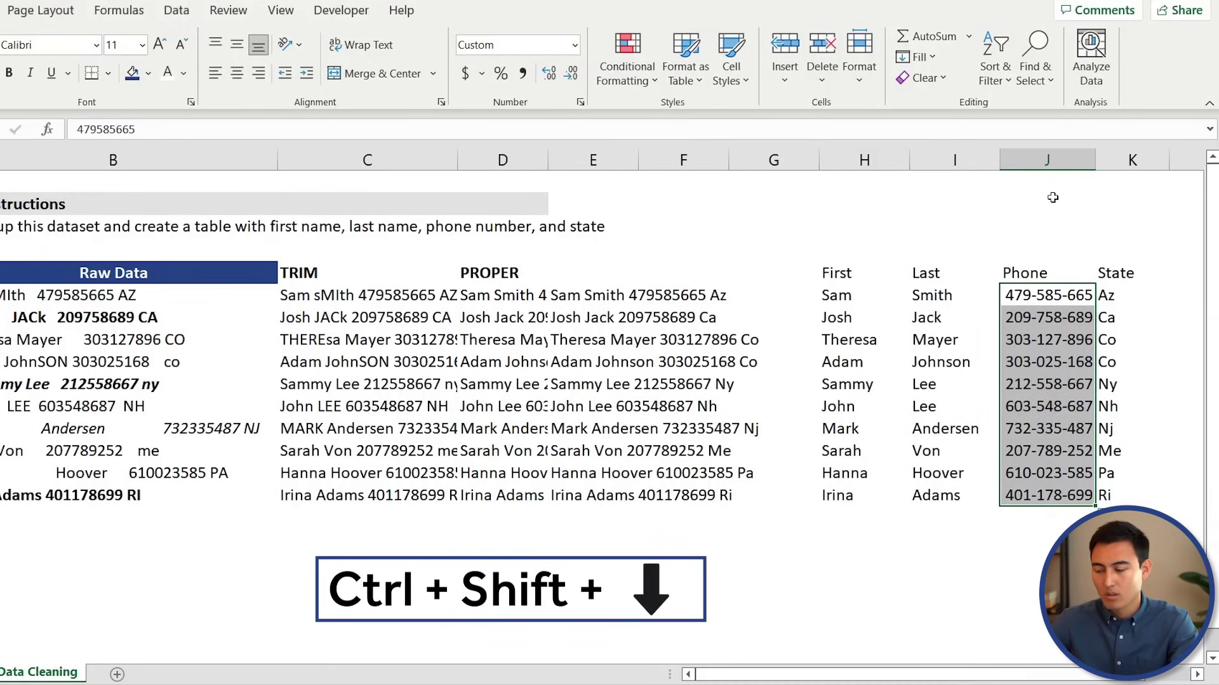
{"action": "key", "text": "ctrl+1"}
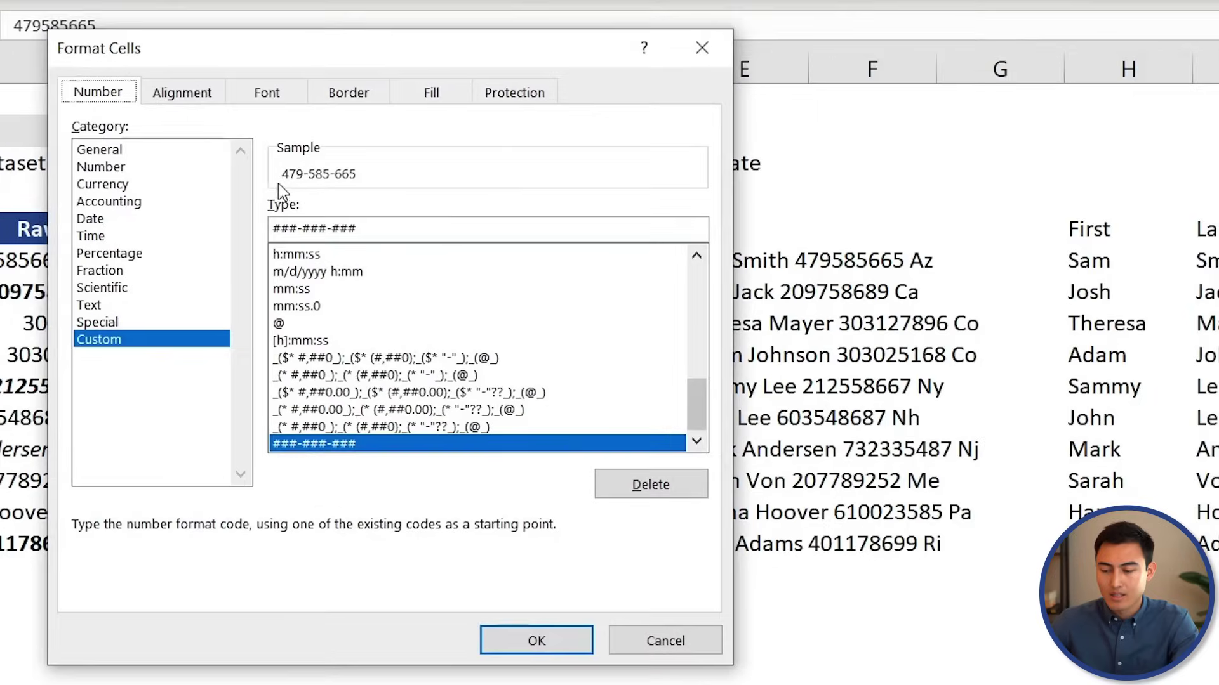
{"action": "left_click", "coordinate": [288, 229]}
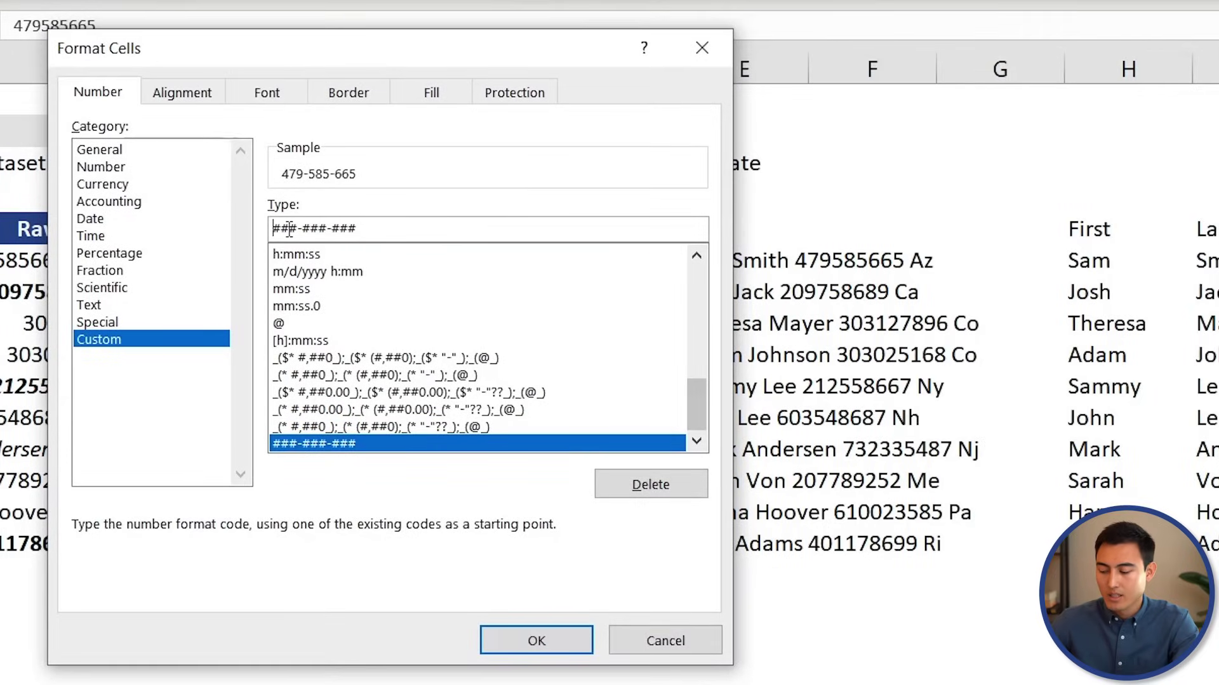
{"action": "type", "text": "+1"}
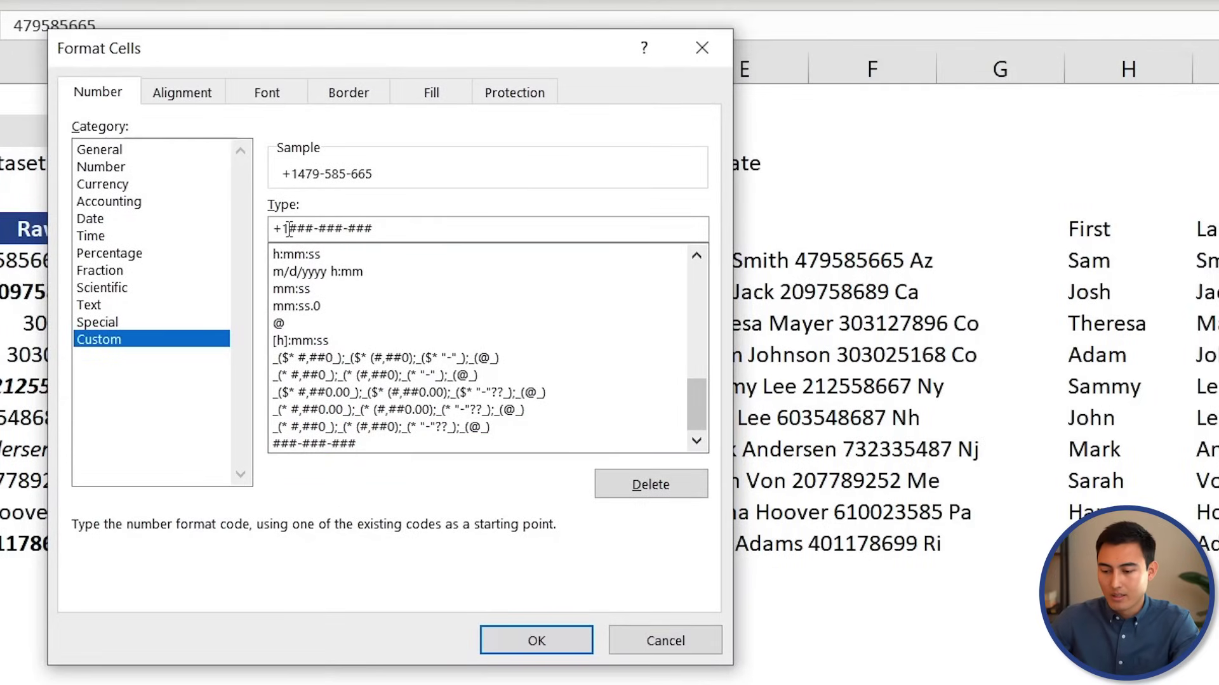
{"action": "type", "text": " (###"}
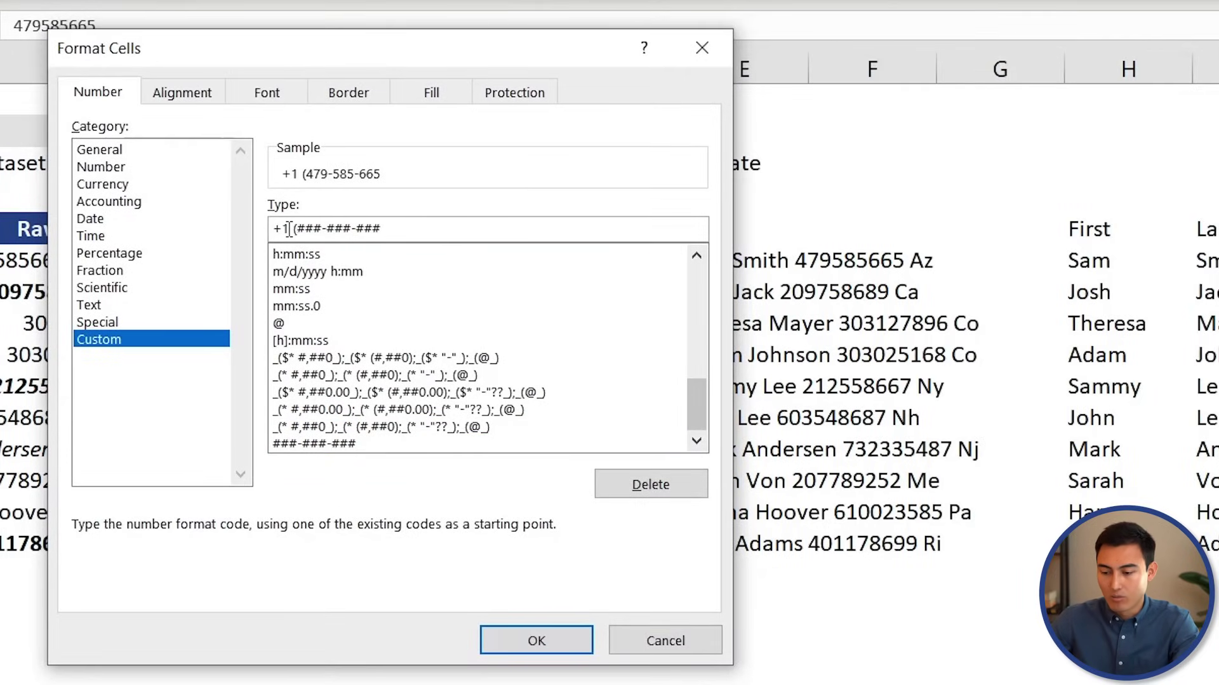
{"action": "type", "text": ")"}
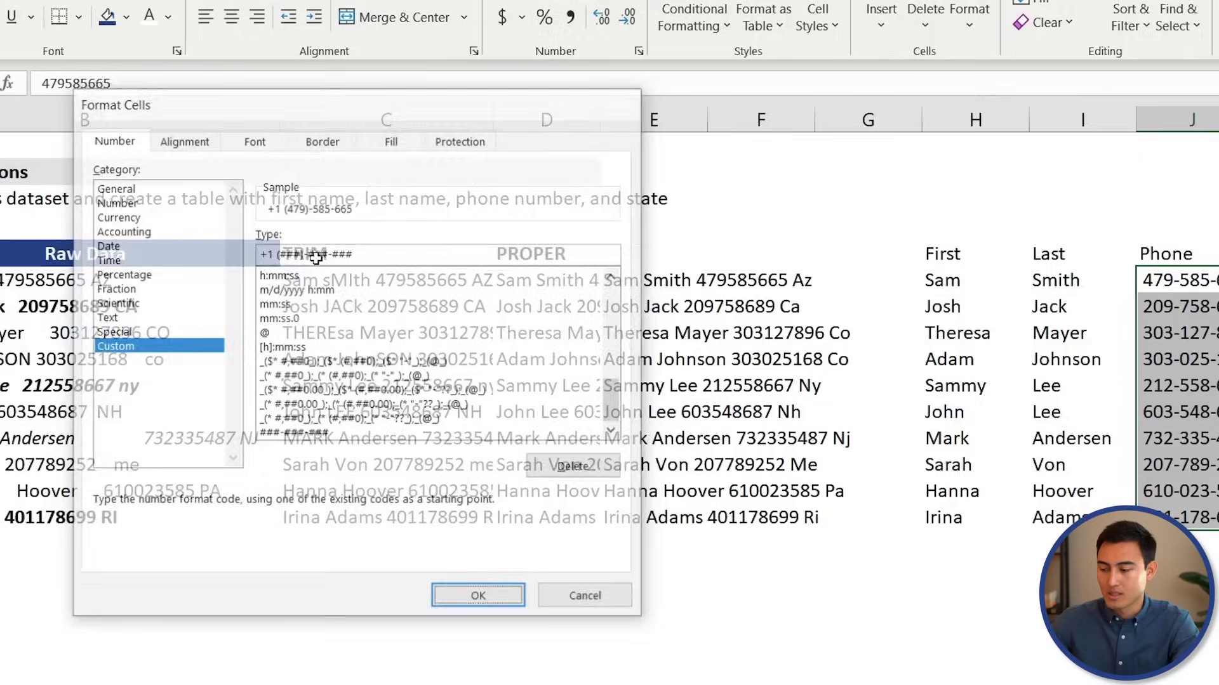
{"action": "key", "text": "Return"}
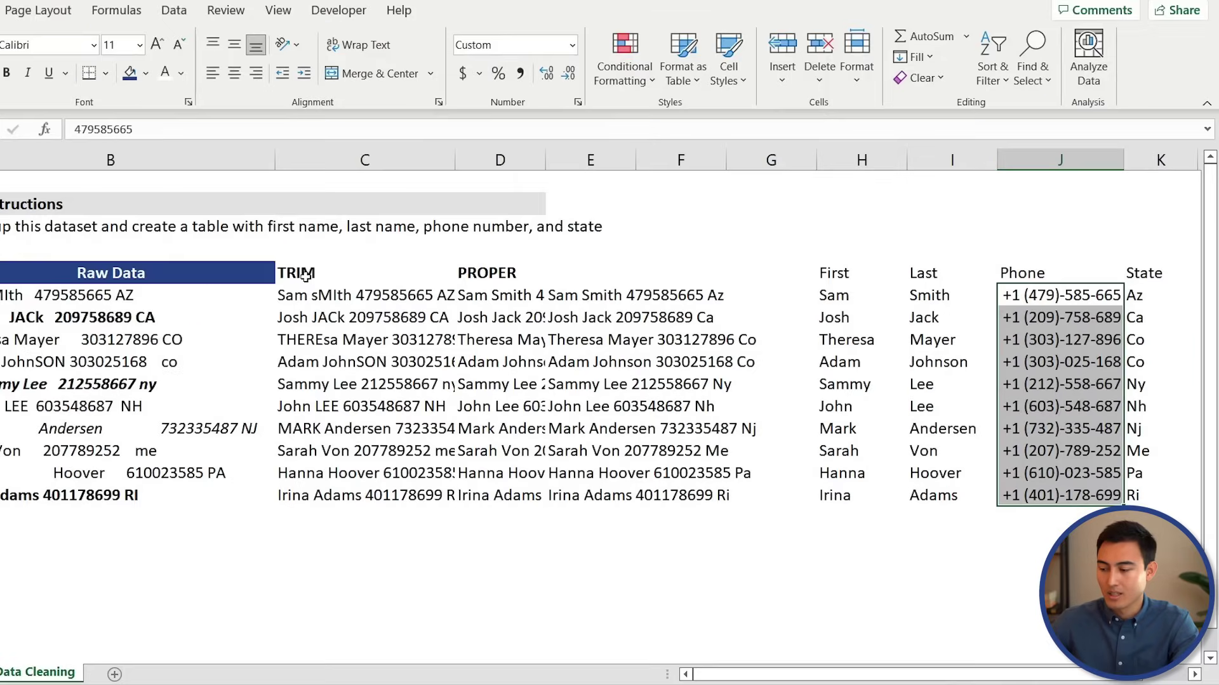
- Enter the formula =UPPER(K6) in L6 to capitalize the first state abbreviation
{"action": "key", "text": "Right"}
{"action": "scroll", "coordinate": [987, 303], "scroll_direction": "right", "scroll_amount": 5}
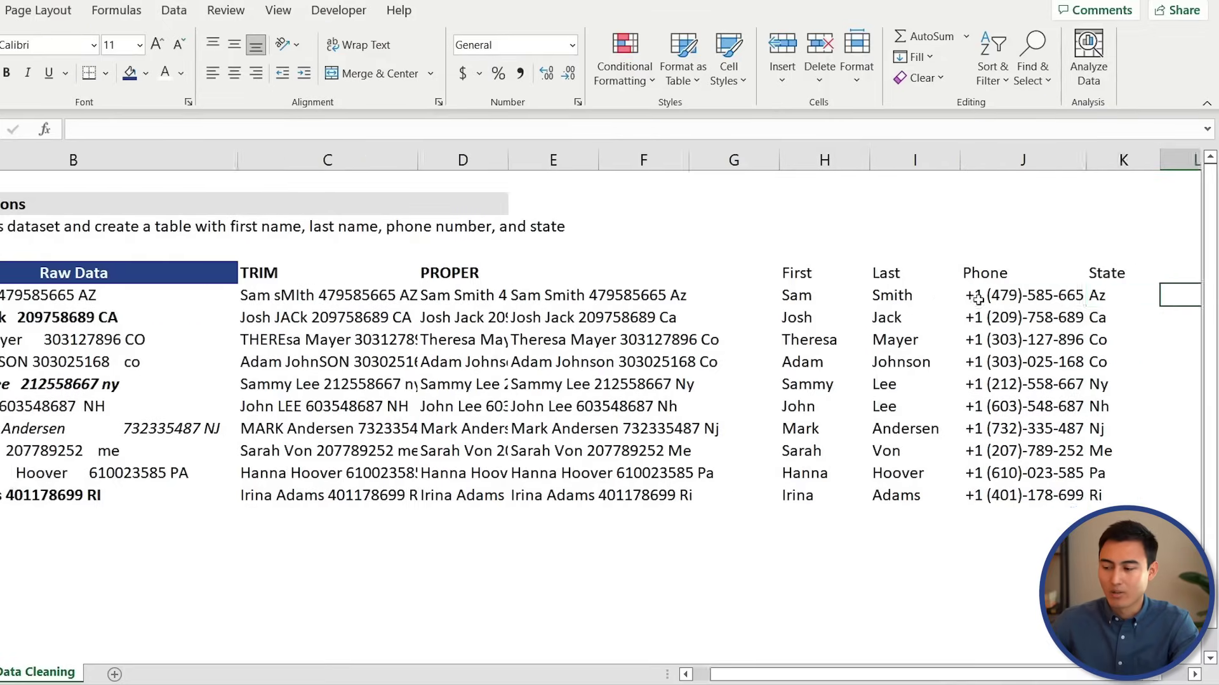
{"action": "key", "text": "Right"}
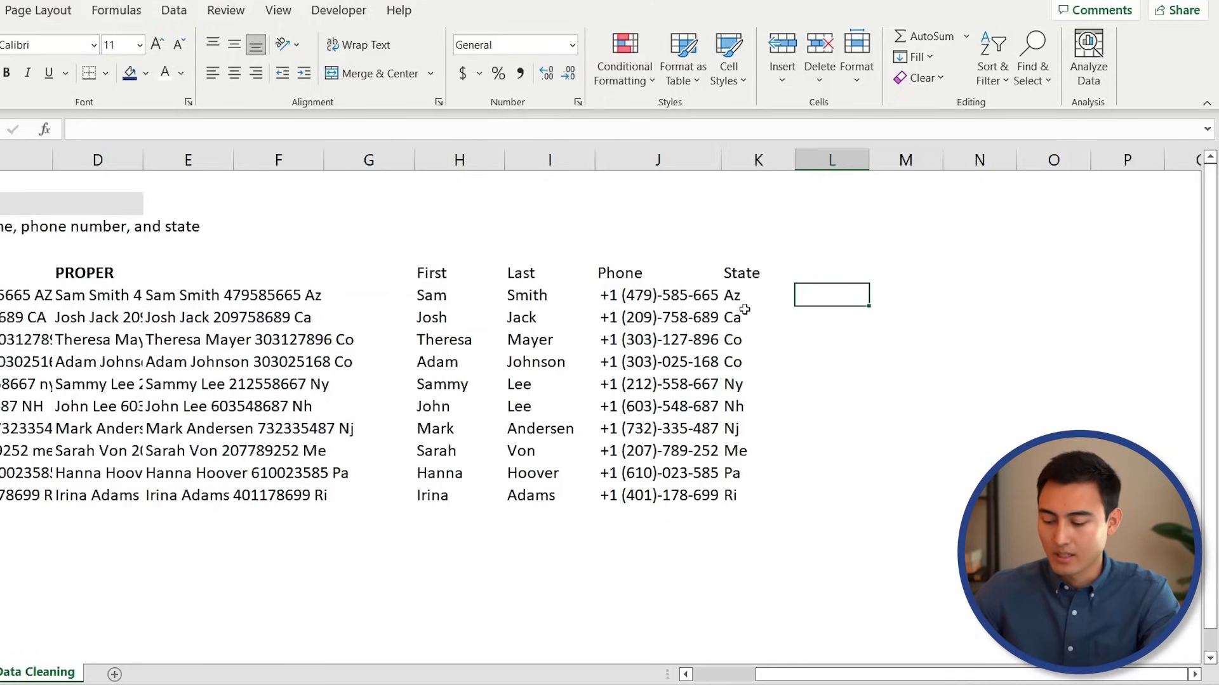
{"action": "type", "text": "=upp"}
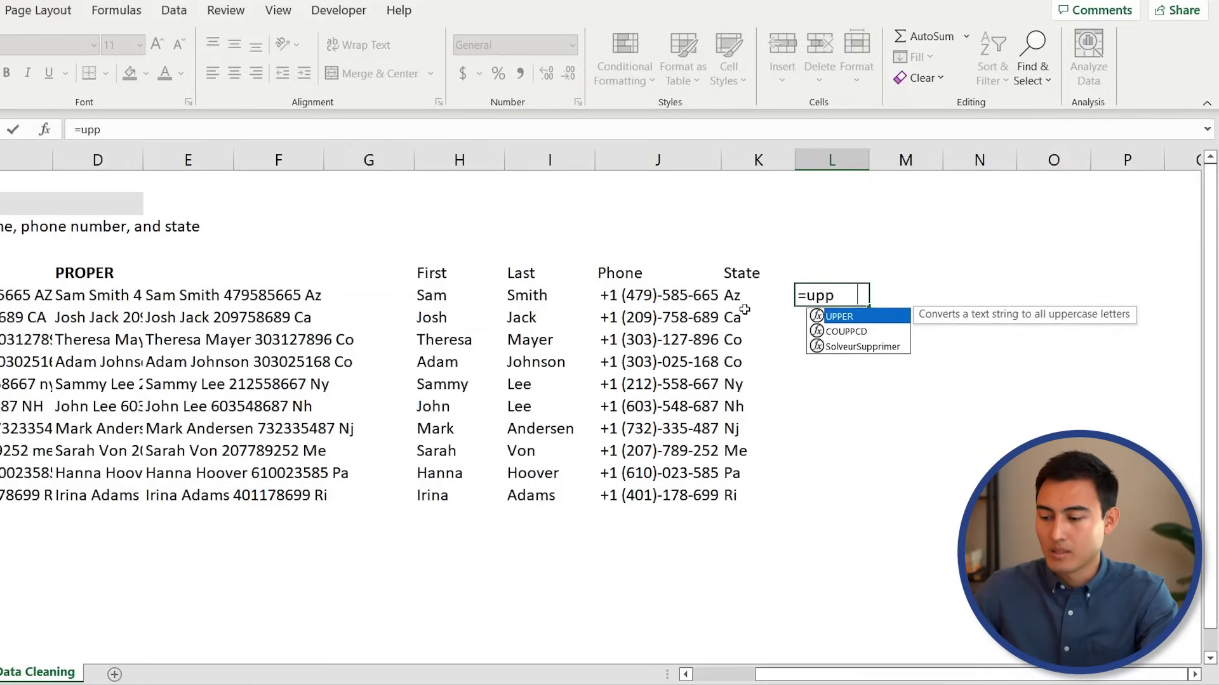
{"action": "key", "text": "Tab"}
{"action": "left_click", "coordinate": [744, 308]}
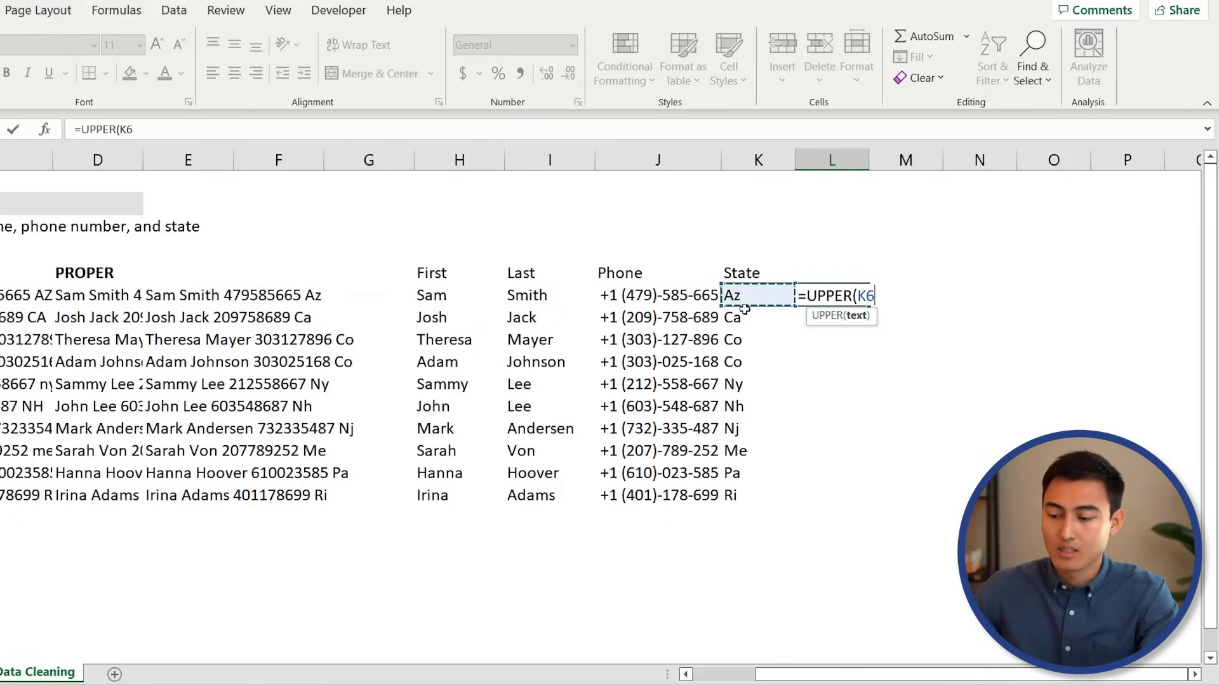
{"action": "key", "text": "ctrl+Return"}
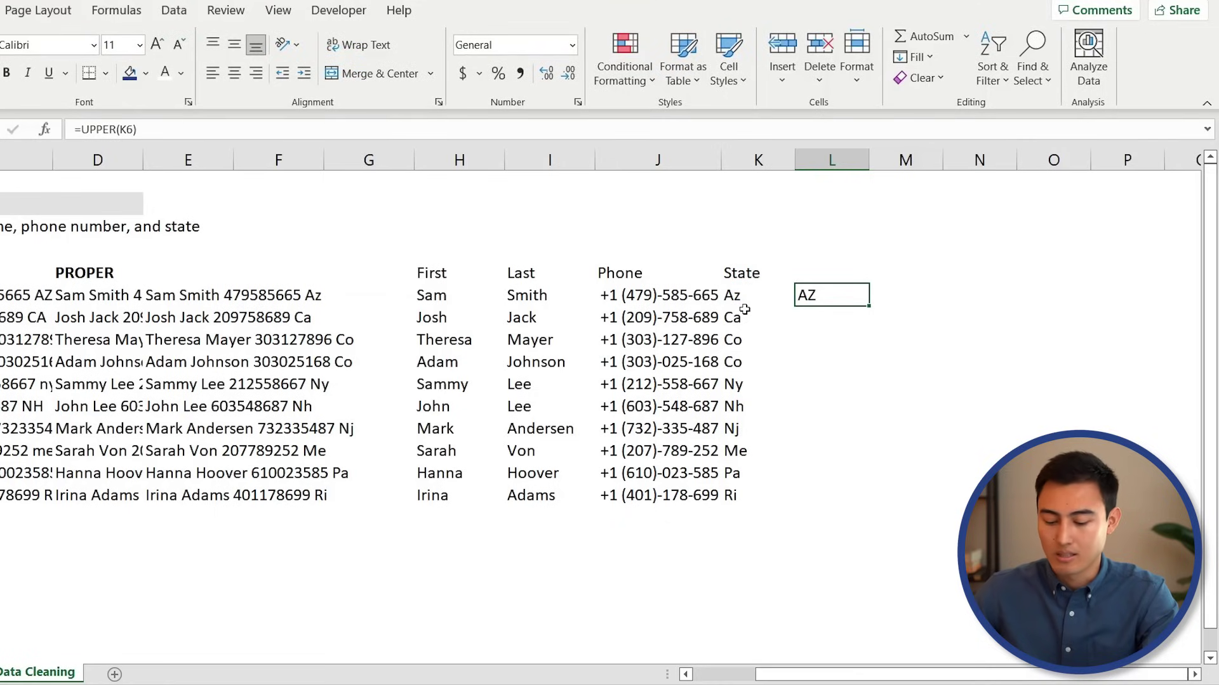
- Copy the UPPER formula from L6 down through L15
{"action": "key", "text": "shift+Down"}
{"action": "key", "text": "shift+Down"}
{"action": "key", "text": "shift+Down"}
{"action": "key", "text": "shift+Down"}
{"action": "key", "text": "shift+Down"}
{"action": "key", "text": "shift+Down"}
{"action": "key", "text": "shift+Down"}
{"action": "key", "text": "shift+Down"}
{"action": "key", "text": "shift+Down"}
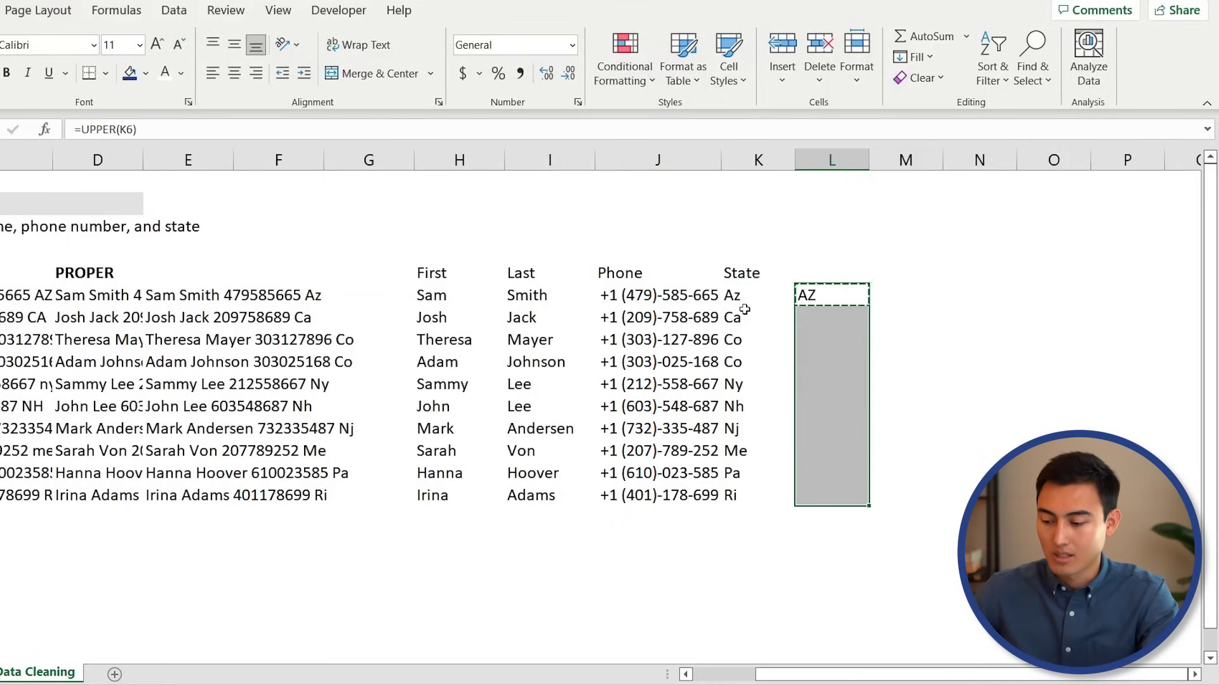
{"action": "type", "text": "AZ CA CO CO NY NH NJ ME PA RI"}
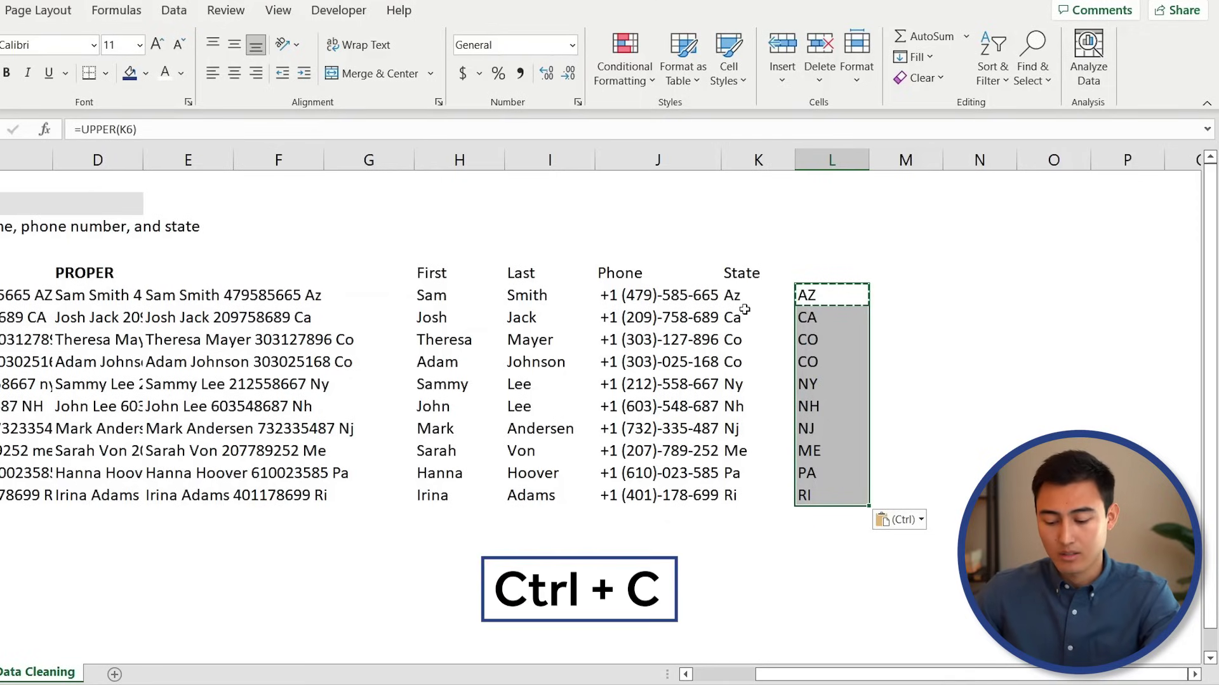
- Convert the uppercase states in L6:L15 to plain values and move them over the old states in K6:K15
{"action": "key", "text": "ctrl+c"}
{"action": "key", "text": "alt+h"}
{"action": "key", "text": "v"}
{"action": "key", "text": "v"}
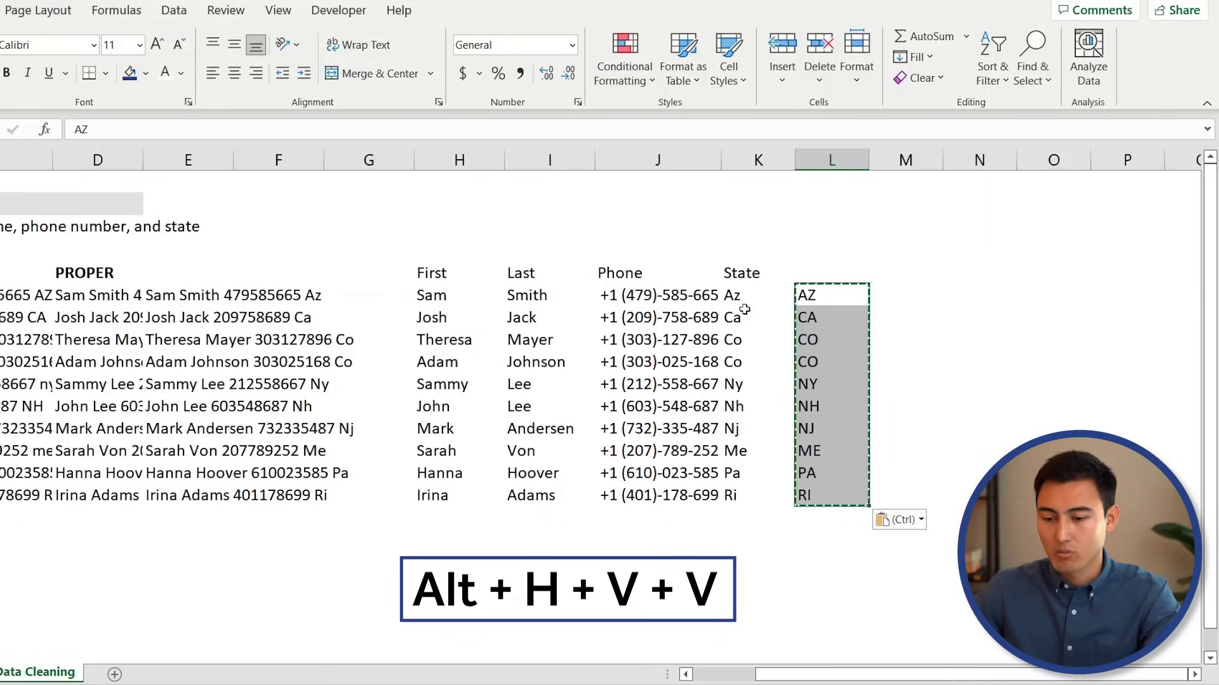
{"action": "key", "text": "ctrl+x"}
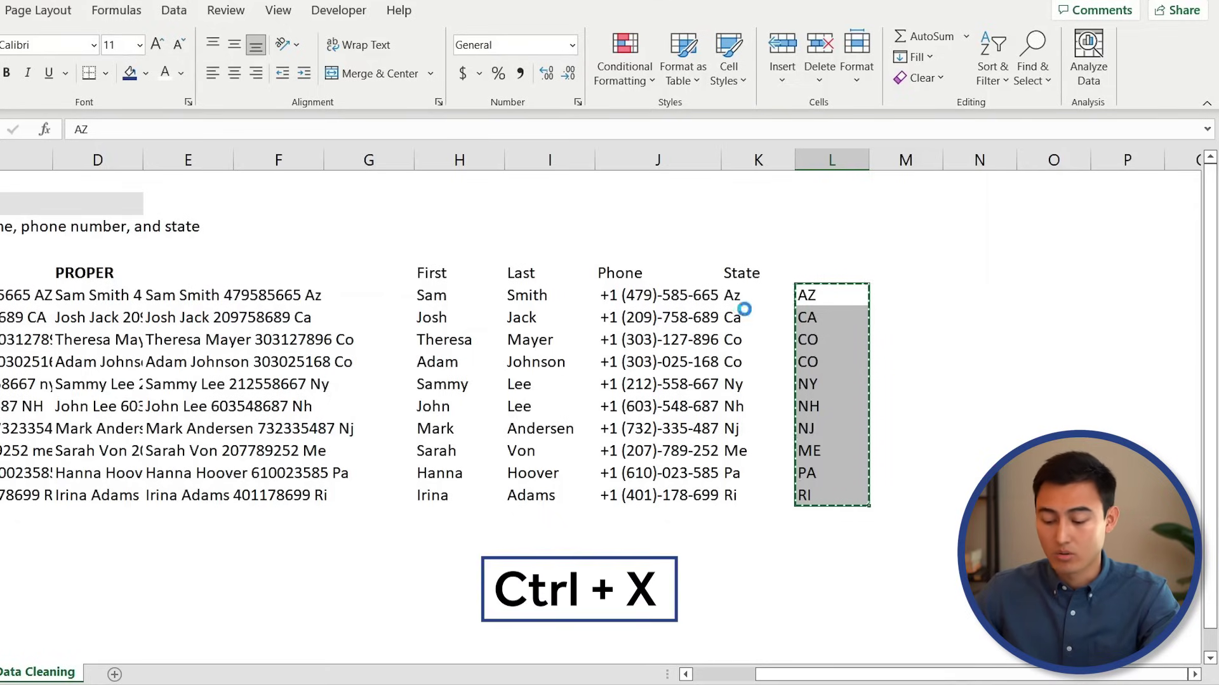
{"action": "key", "text": "Left"}
{"action": "key", "text": "ctrl+v"}
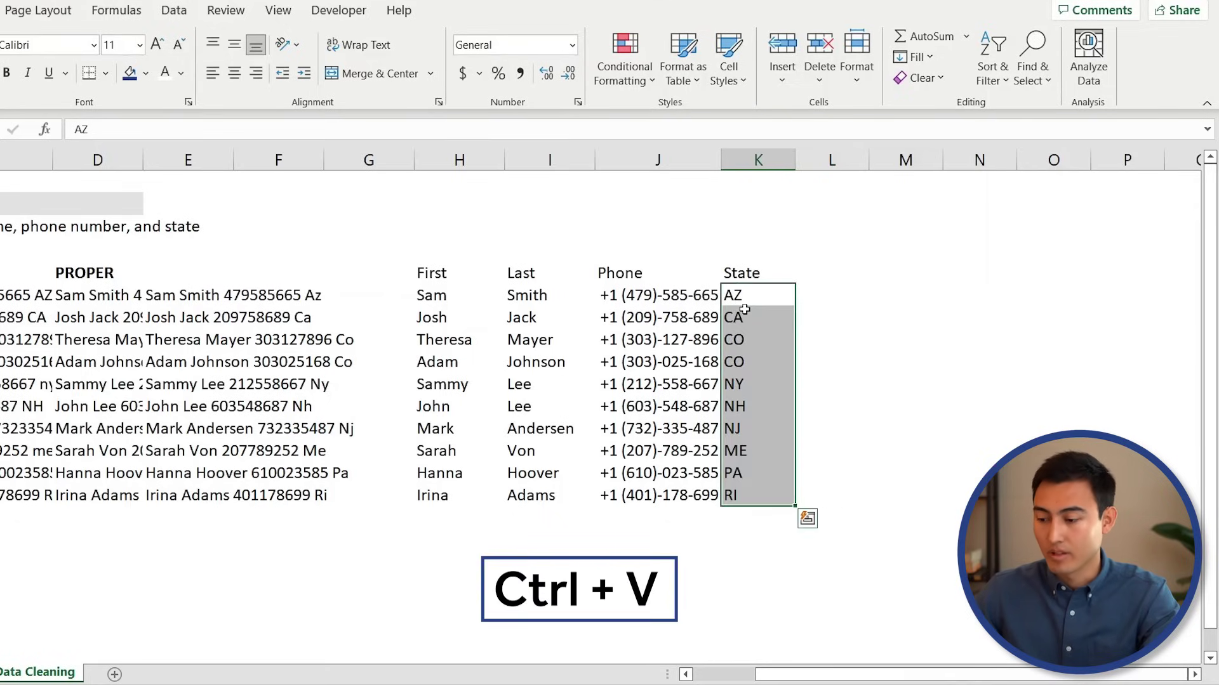
- Make the table headers First, Last, Phone and State in H5:K5 bold
{"action": "key", "text": "Up"}
{"action": "key", "text": "Left"}
{"action": "key", "text": "Left"}
{"action": "key", "text": "Left"}
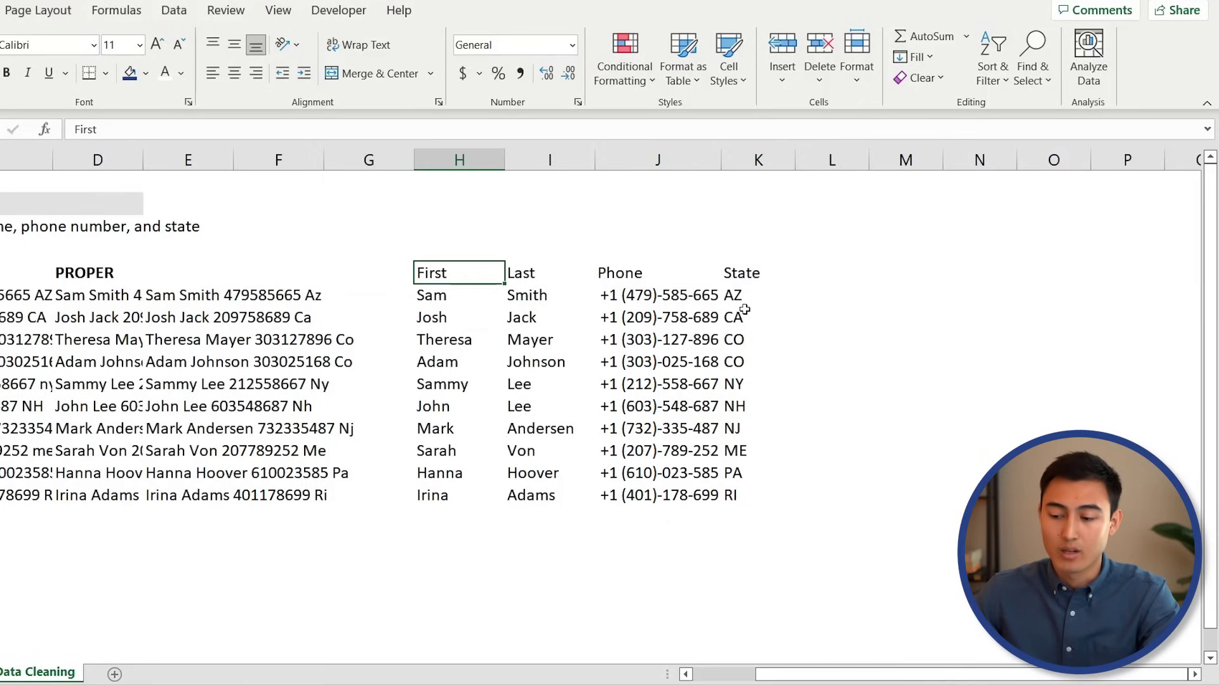
{"action": "key", "text": "ctrl+shift+Right"}
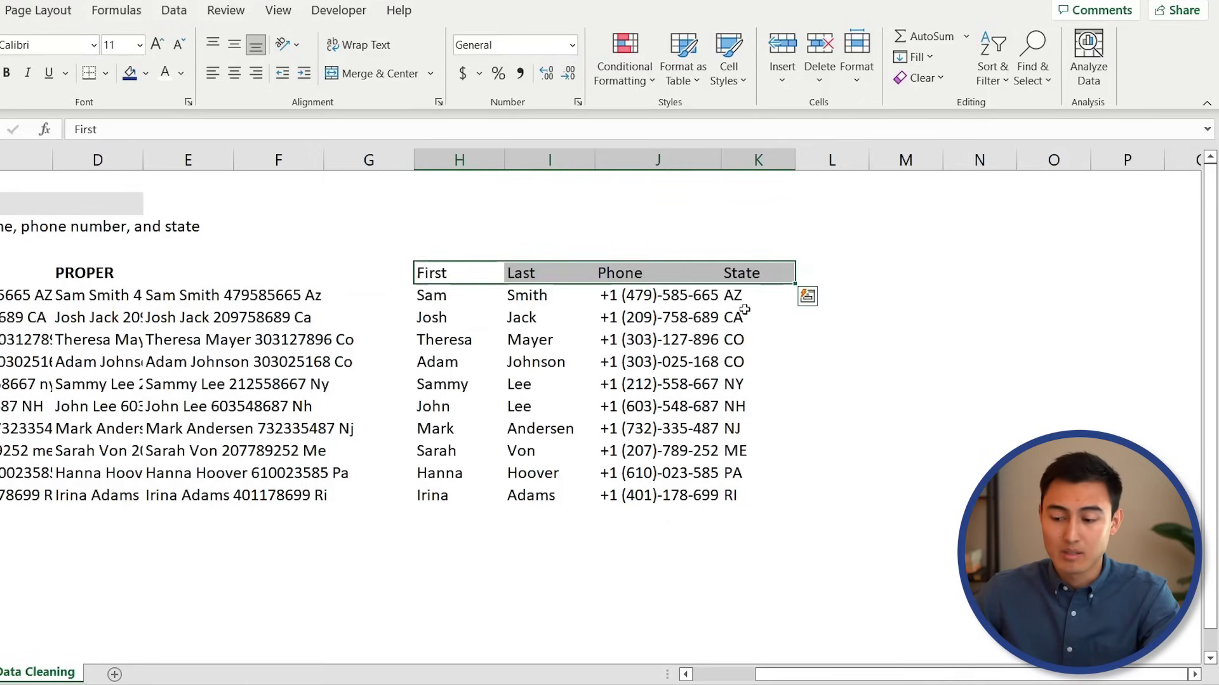
{"action": "key", "text": "ctrl+b"}
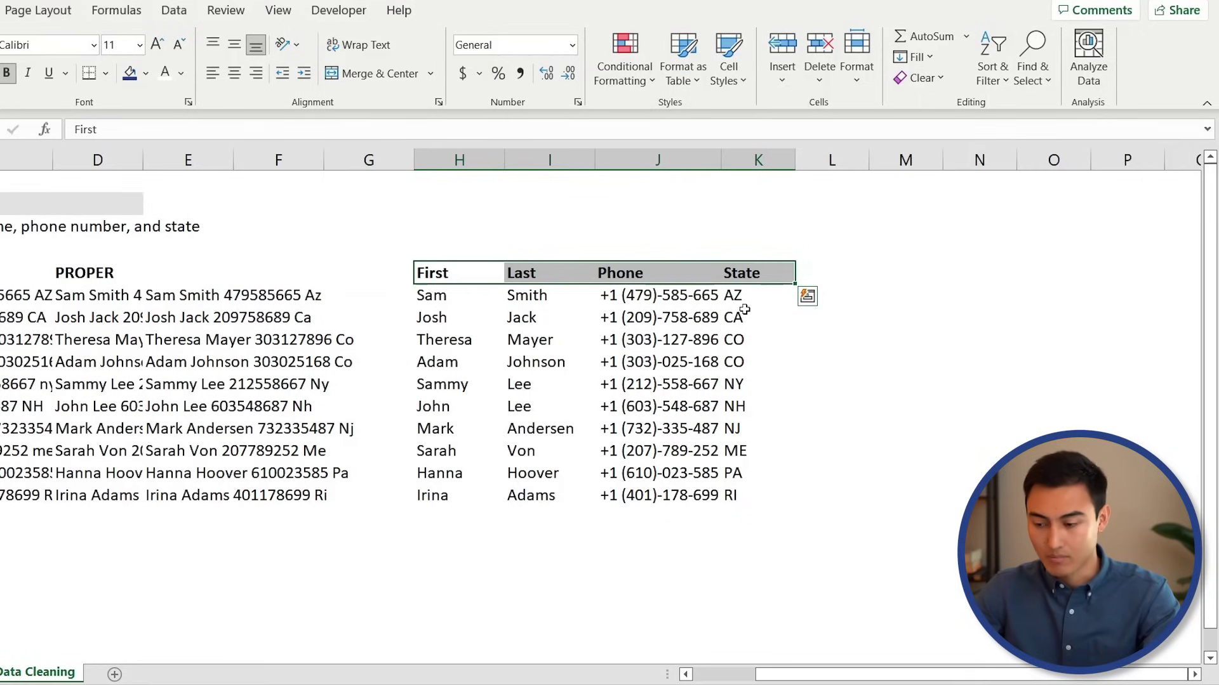
- Fill the header cells H5:K5 with the same dark blue theme color as the Raw Data header
{"action": "key", "text": "alt+h"}
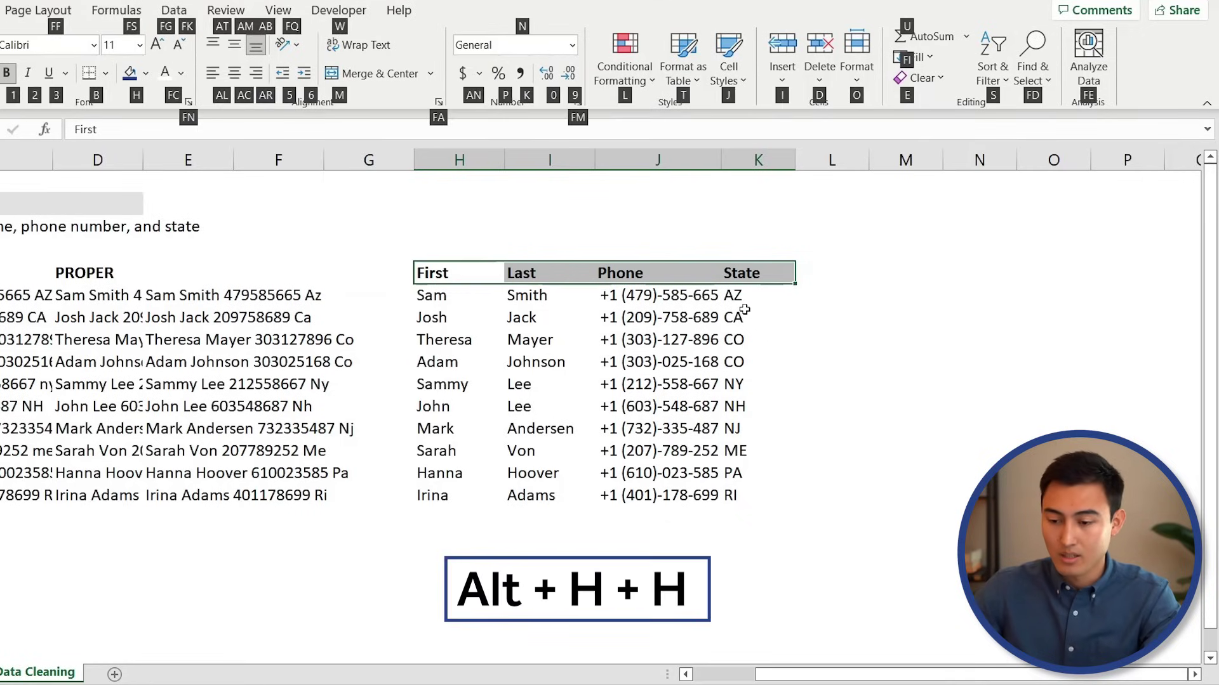
{"action": "key", "text": "h"}
{"action": "key", "text": "Down"}
{"action": "key", "text": "Down"}
{"action": "key", "text": "Down"}
{"action": "key", "text": "Down"}
{"action": "key", "text": "Right"}
{"action": "key", "text": "Right"}
{"action": "key", "text": "Right"}
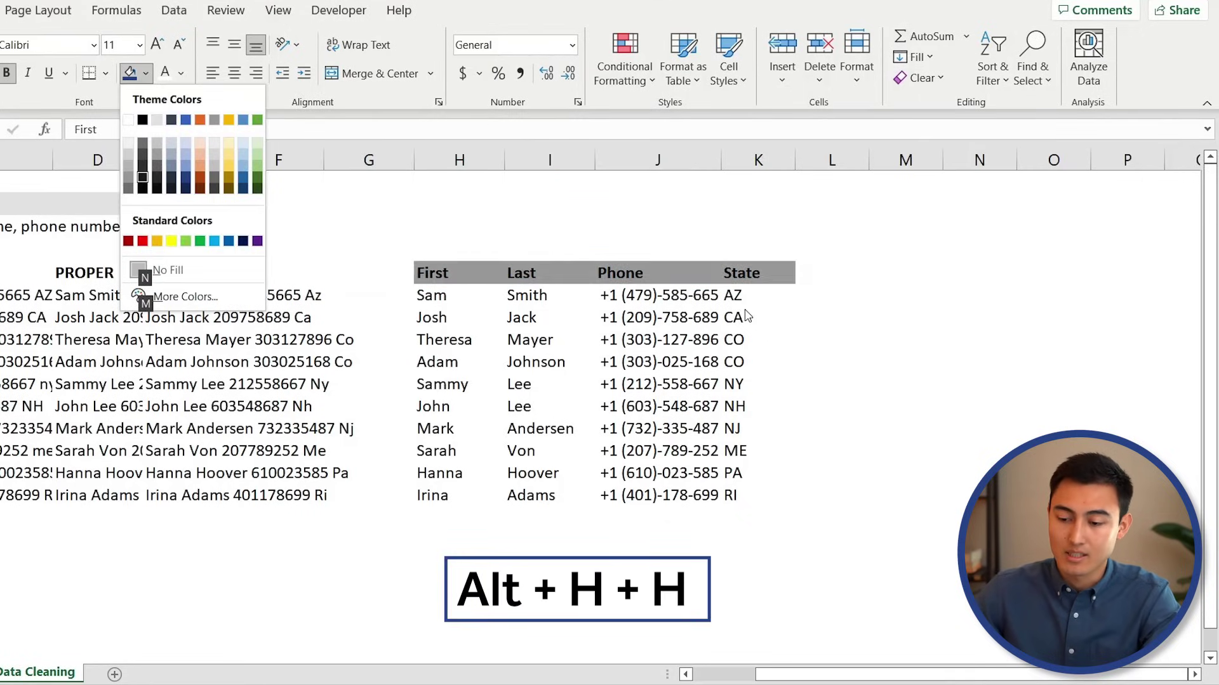
{"action": "key", "text": "Right"}
{"action": "key", "text": "Return"}
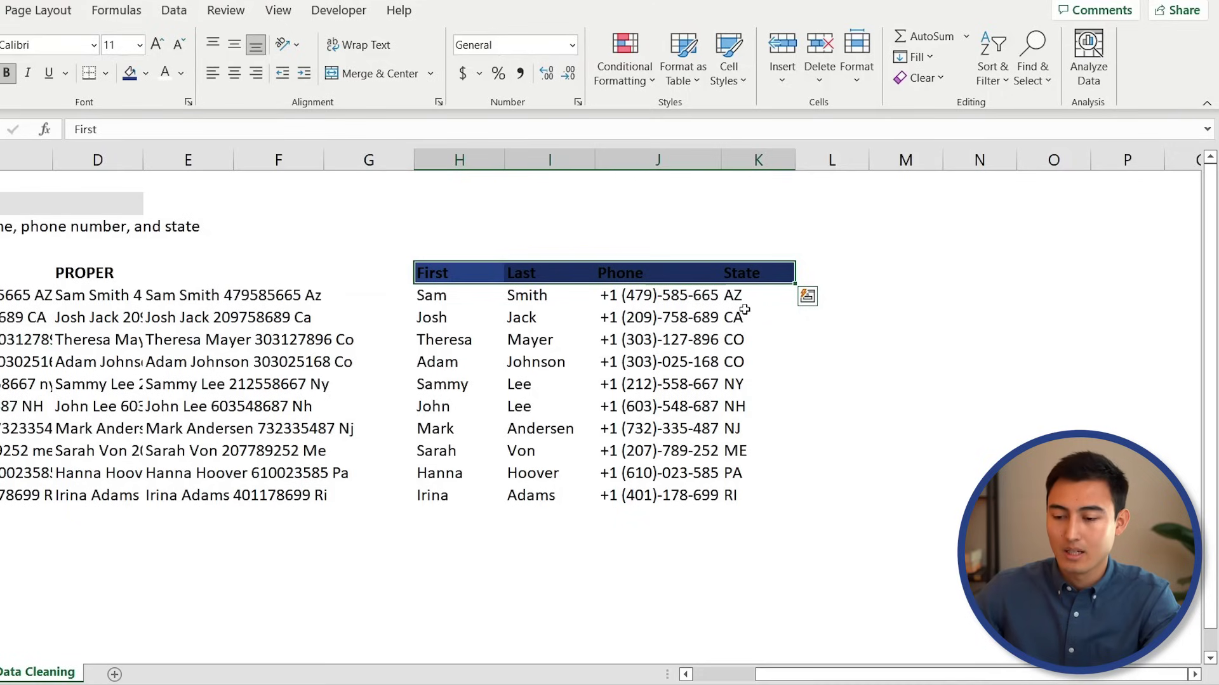
- Set the font color of the headers in H5:K5 to white
{"action": "key", "text": "alt+h"}
{"action": "key", "text": "f"}
{"action": "key", "text": "c"}
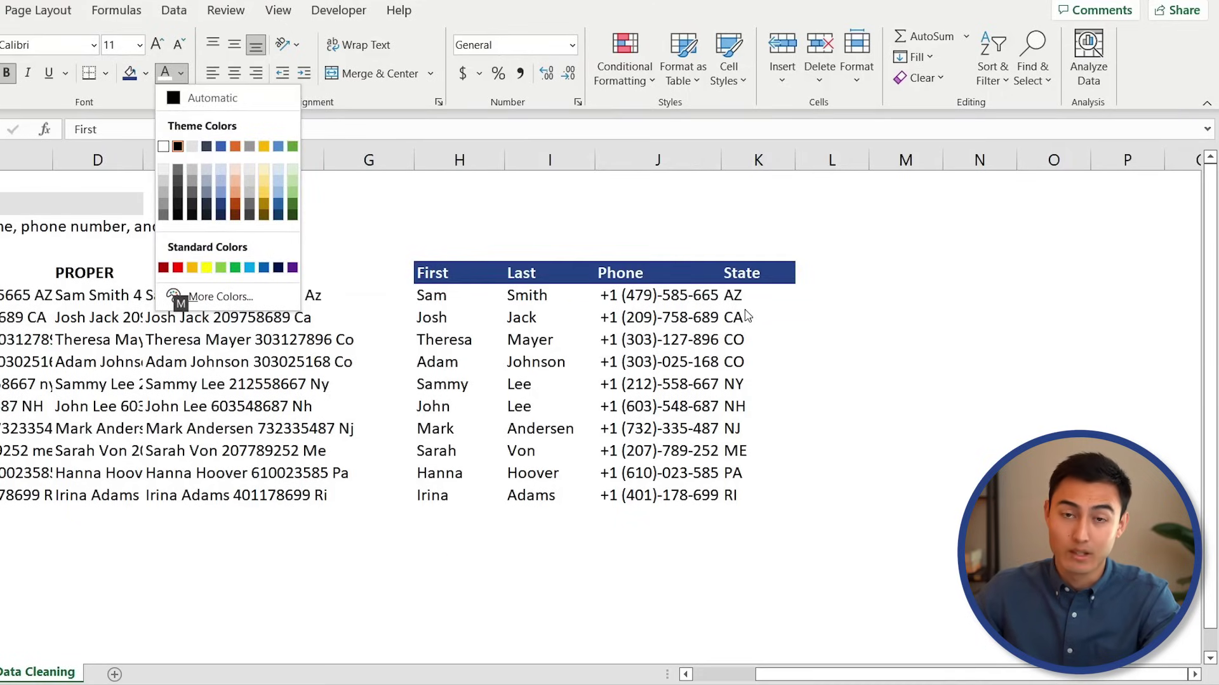
{"action": "key", "text": "Escape"}
{"action": "key", "text": "Down"}
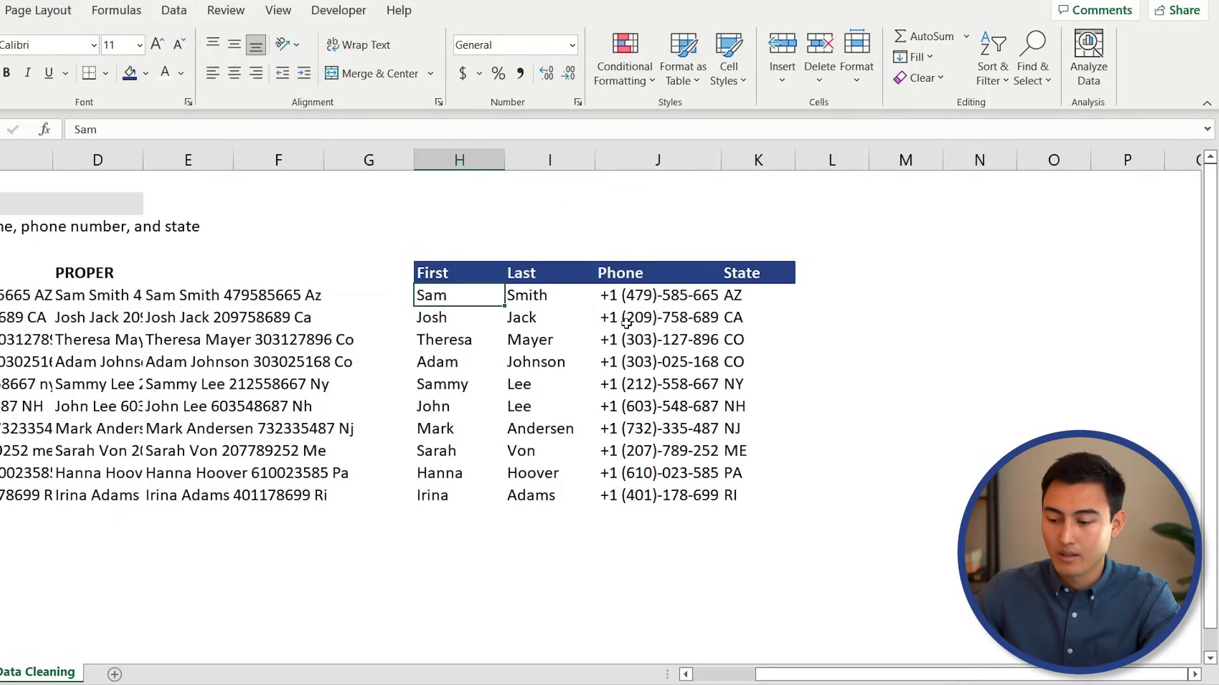
- Center the state abbreviations in K6:K15 horizontally
{"action": "key", "text": "Right"}
{"action": "key", "text": "Right"}
{"action": "key", "text": "Right"}
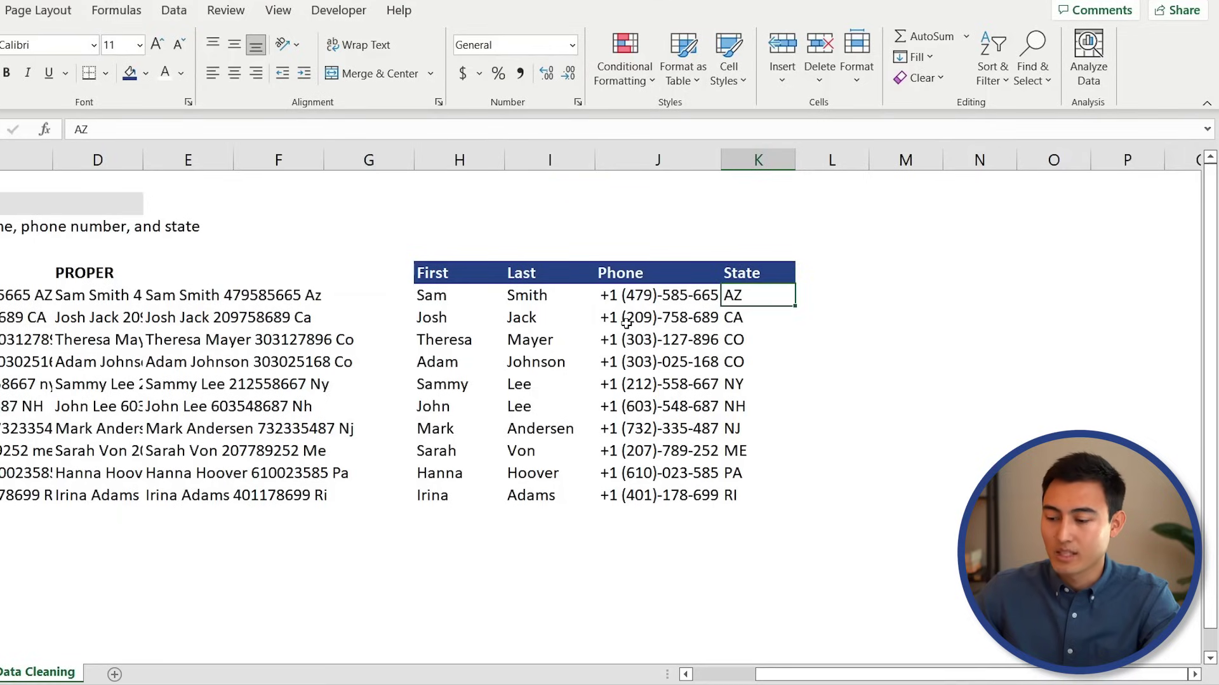
{"action": "key", "text": "ctrl+e"}
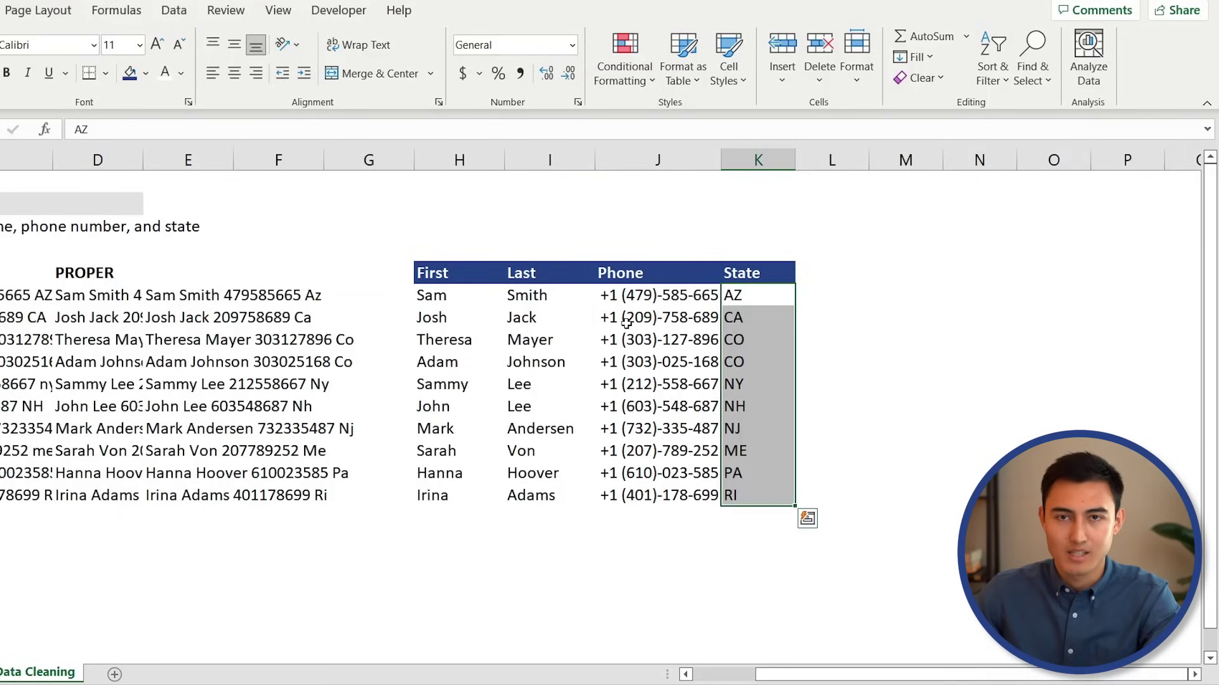
{"action": "key", "text": "alt+h"}
{"action": "key", "text": "a"}
{"action": "key", "text": "c"}
- Compare the raw data in column B with the cleaned table in H5:K15
{"action": "key", "text": "Left"}
{"action": "key", "text": "Left"}
{"action": "key", "text": "Left"}
{"action": "key", "text": "Left"}
{"action": "key", "text": "Left"}
{"action": "key", "text": "Left"}
{"action": "key", "text": "Left"}
{"action": "key", "text": "Left"}
{"action": "key", "text": "Left"}
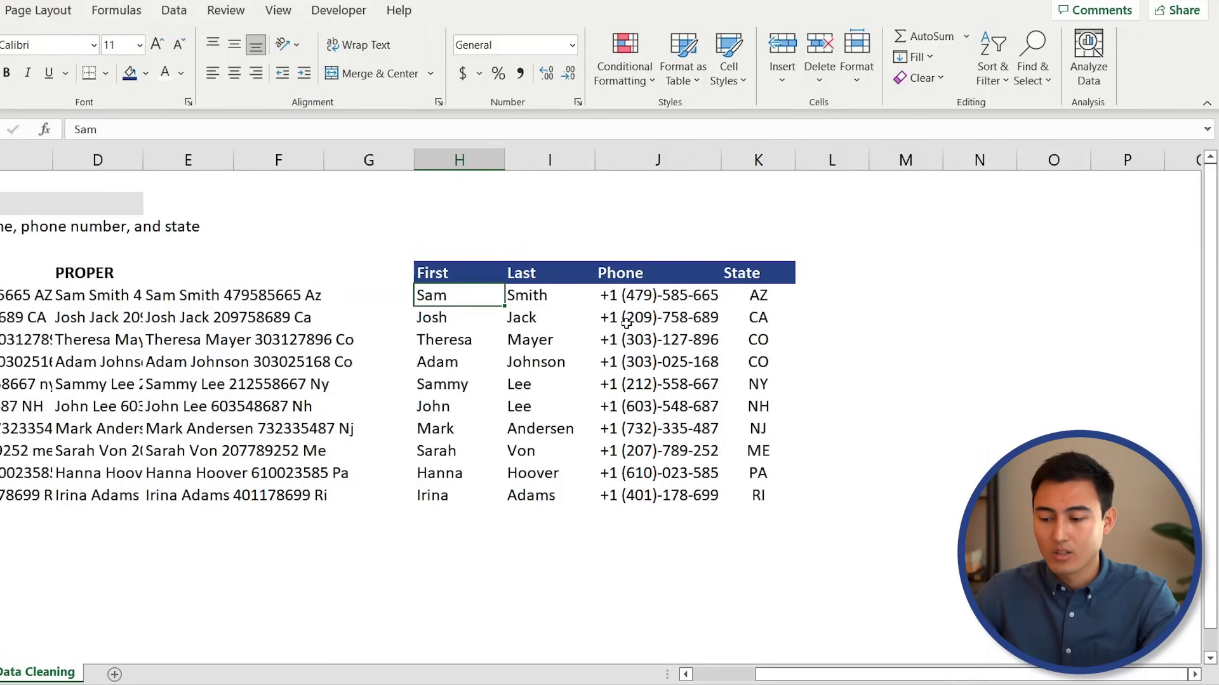
{"action": "key", "text": "Left"}
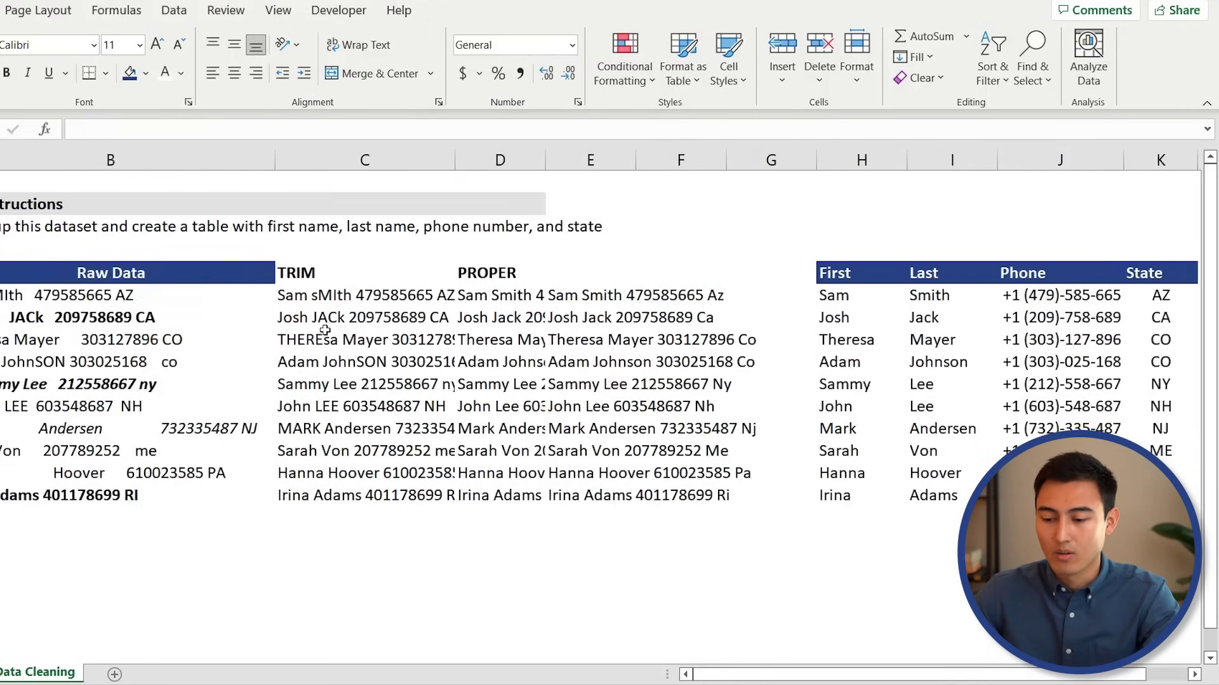
{"action": "left_click", "coordinate": [108, 290]}
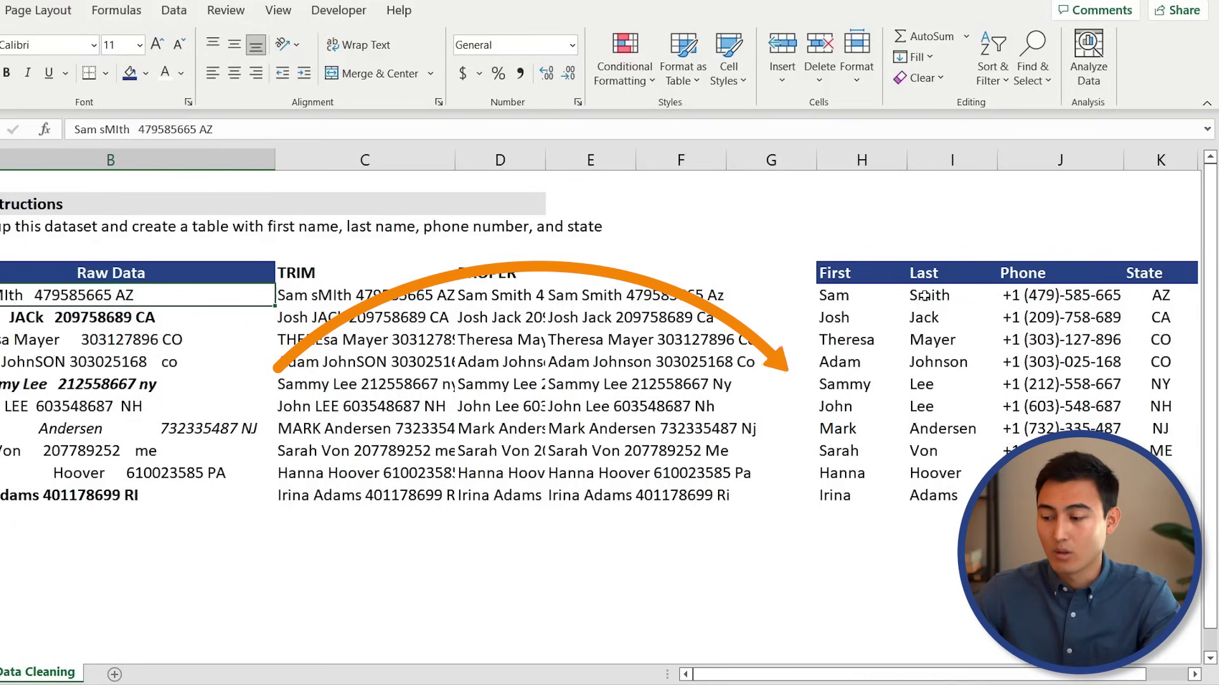
{"action": "left_click", "coordinate": [890, 334]}
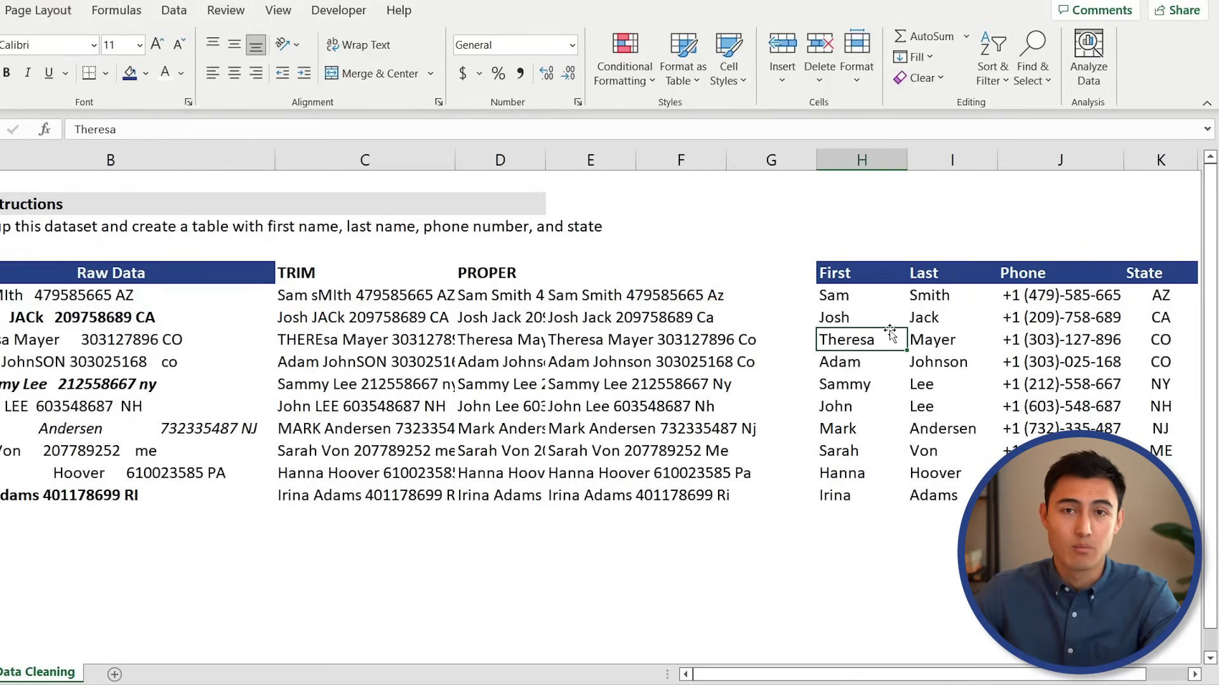